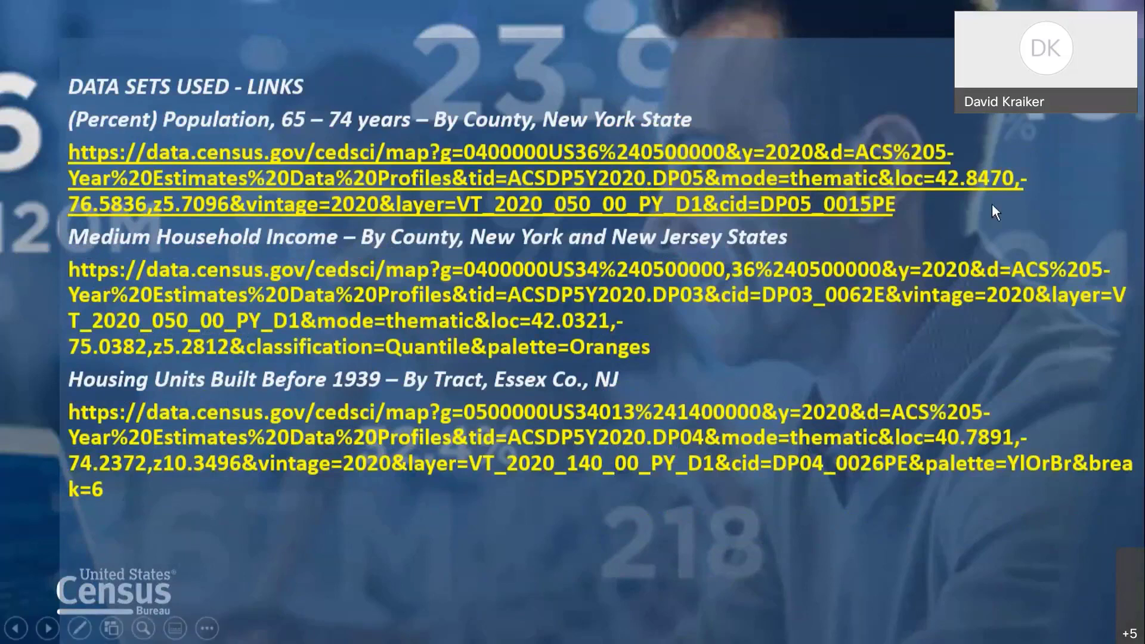
Step: Leave the slideshow for data.census.gov and start an advanced search filtered to the year 2020
key(Escape)
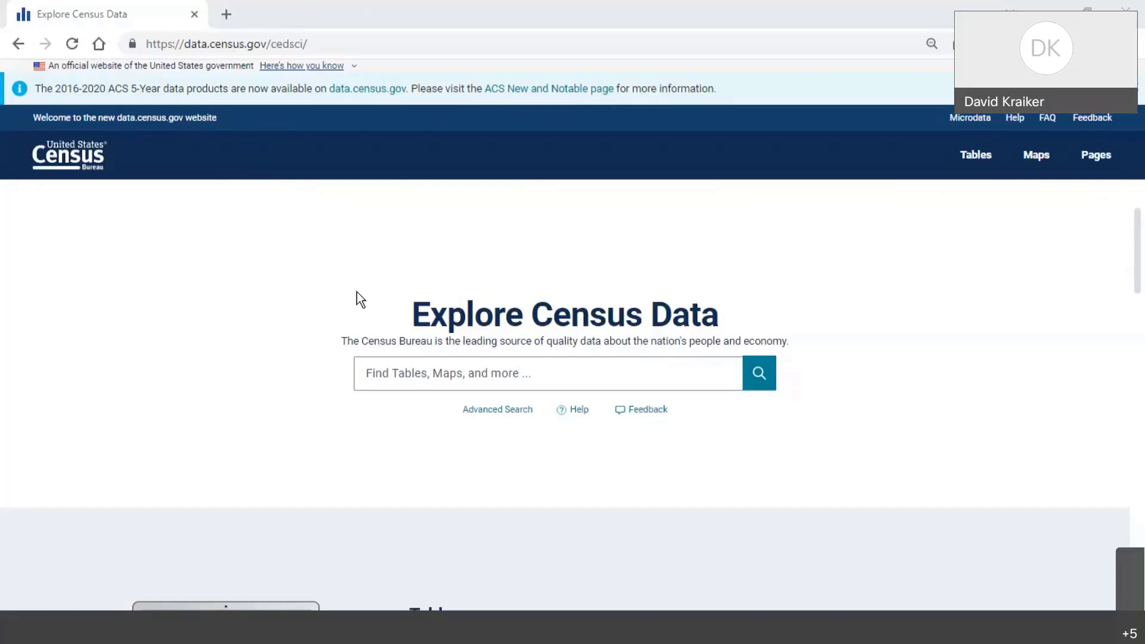
click(492, 411)
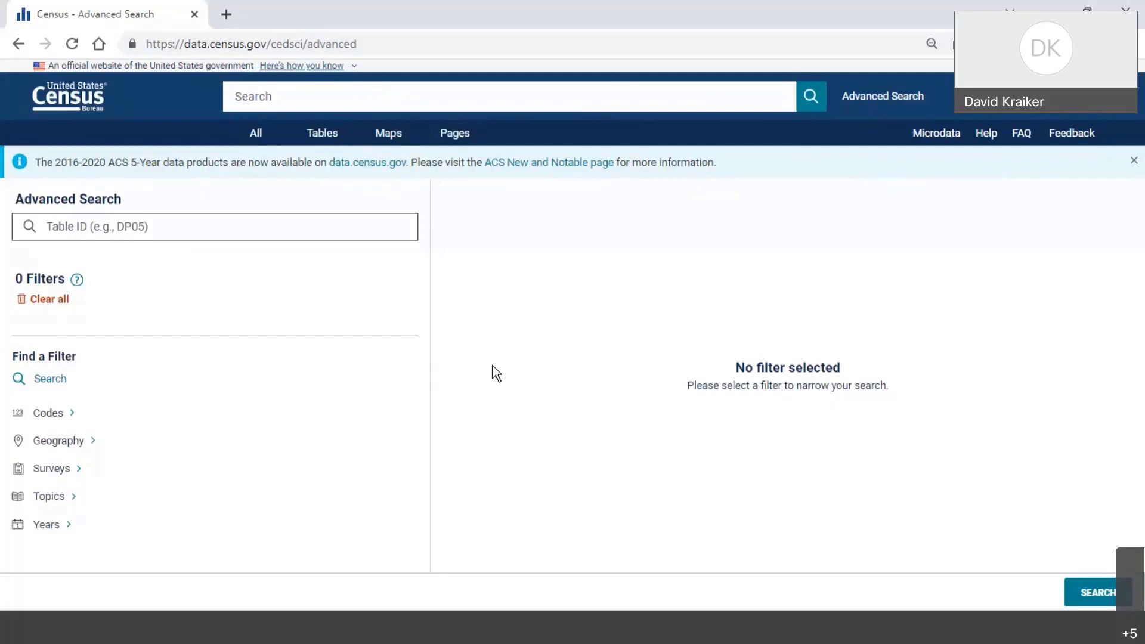
click(44, 525)
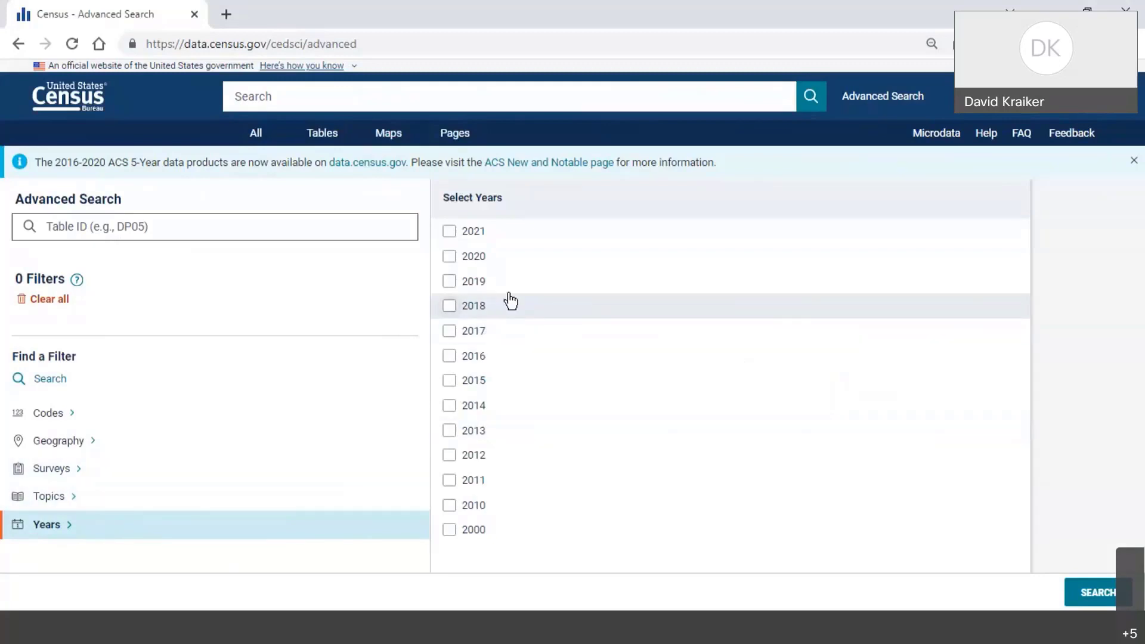
click(450, 258)
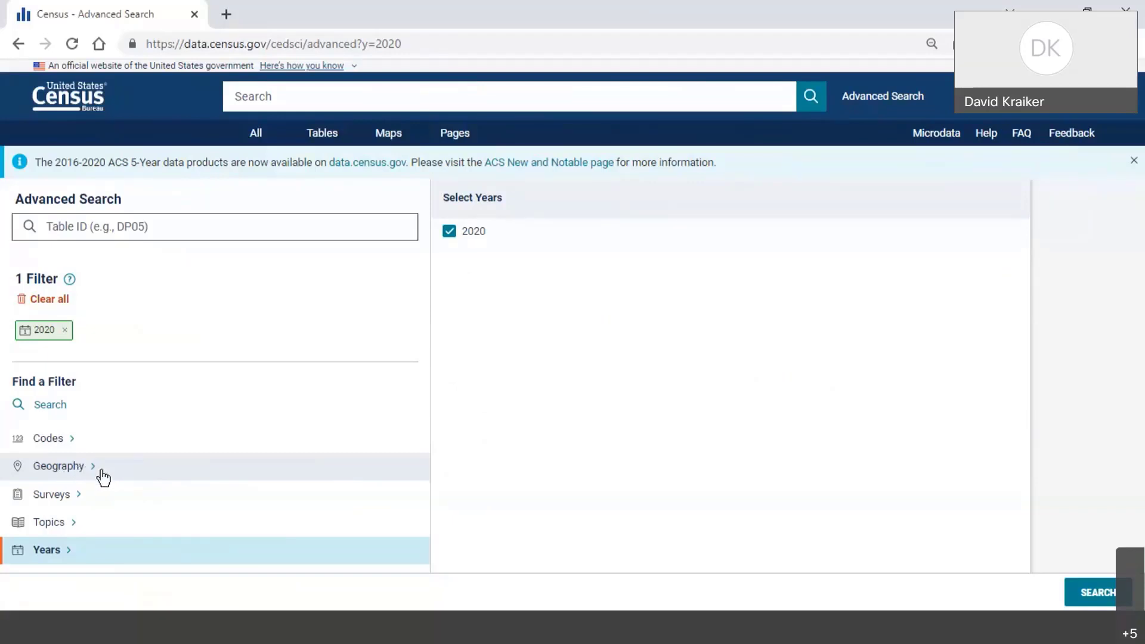
Step: Add a survey filter for the American Community Survey 5-Year Estimates Data Profiles
click(70, 505)
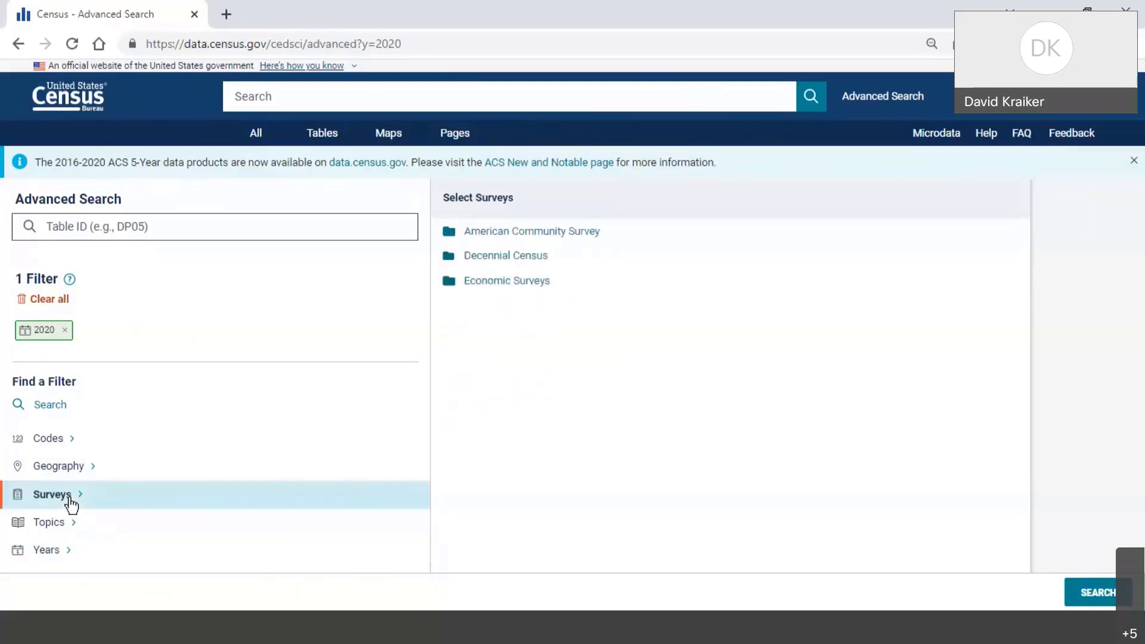
click(488, 233)
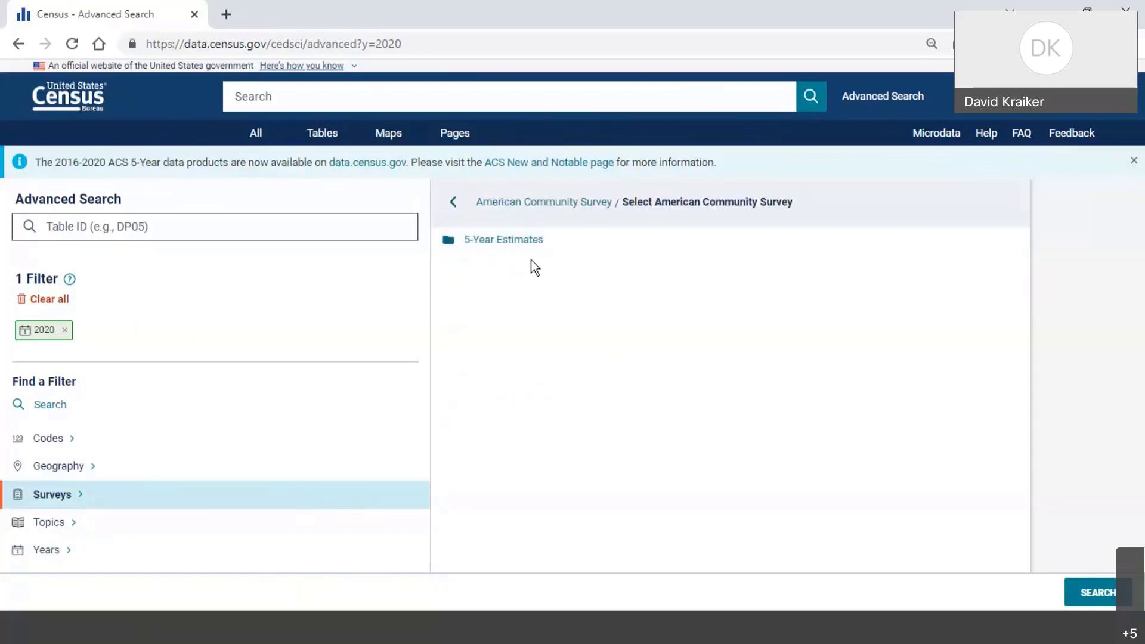
click(490, 241)
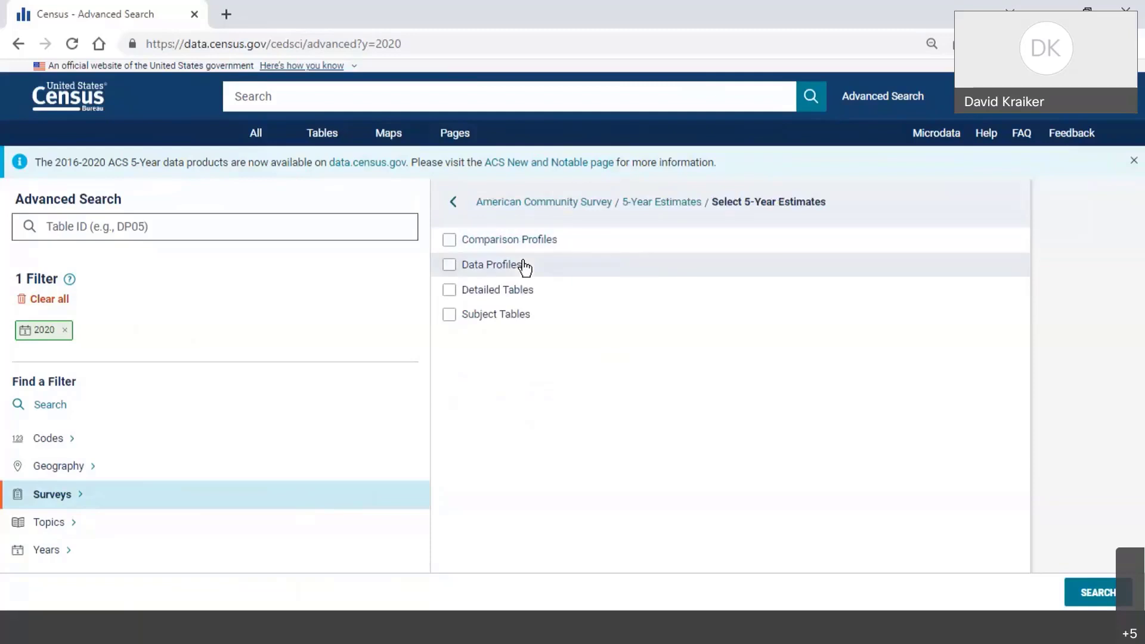
click(487, 266)
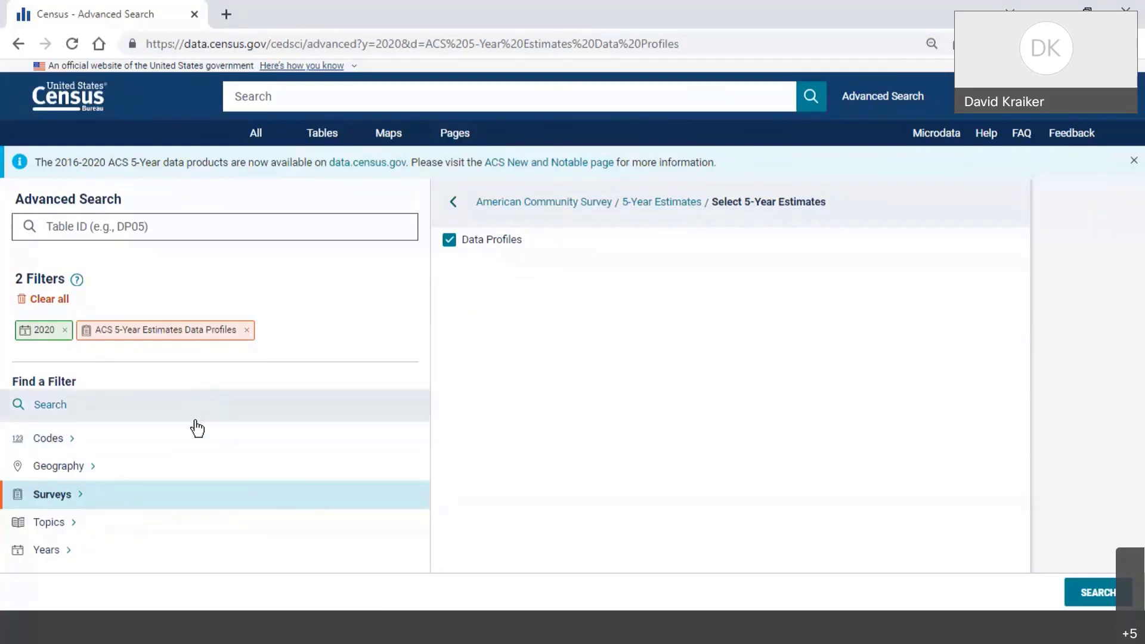
Step: Add a county geography filter for All Counties within New York and run the search
click(87, 472)
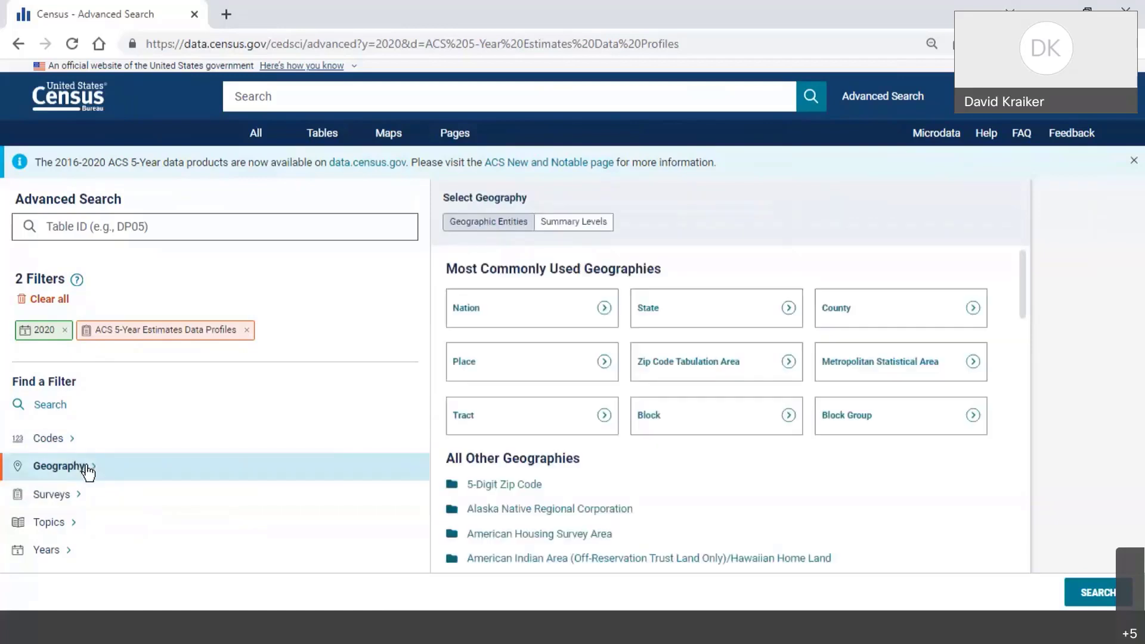
drag(429, 271, 266, 301)
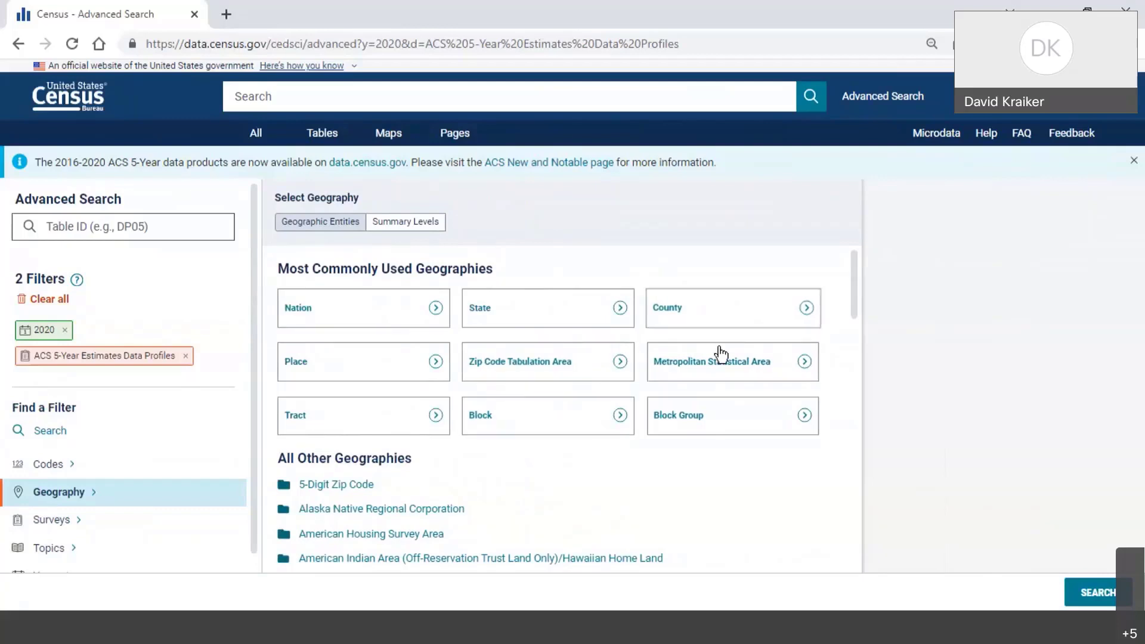
click(695, 316)
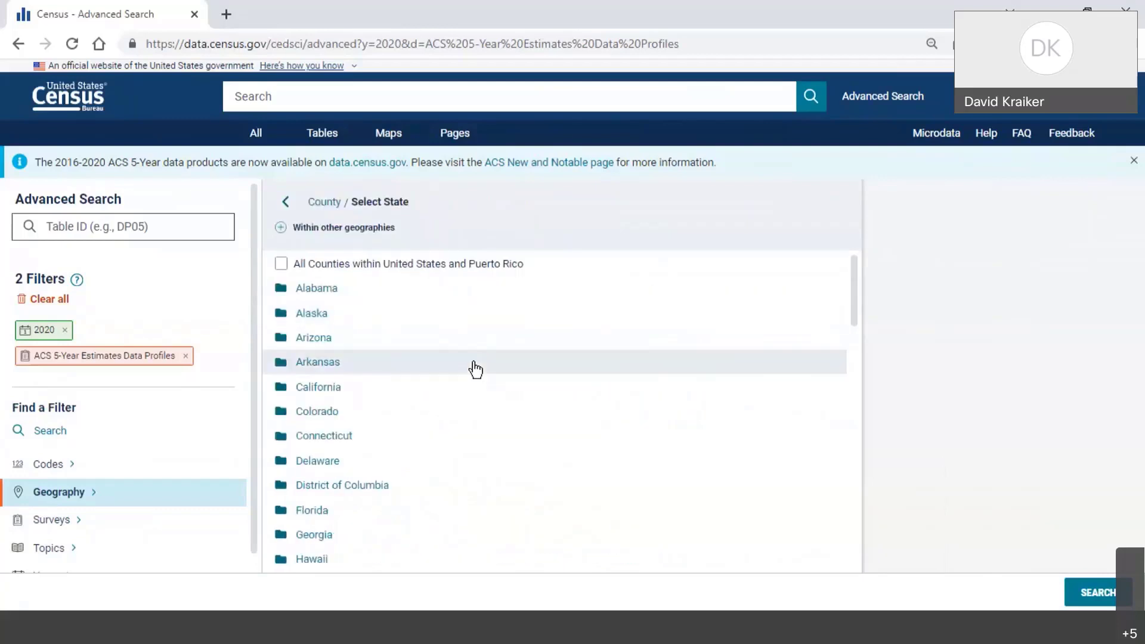
scroll(471, 376, down, 3)
scroll(471, 367, down, 3)
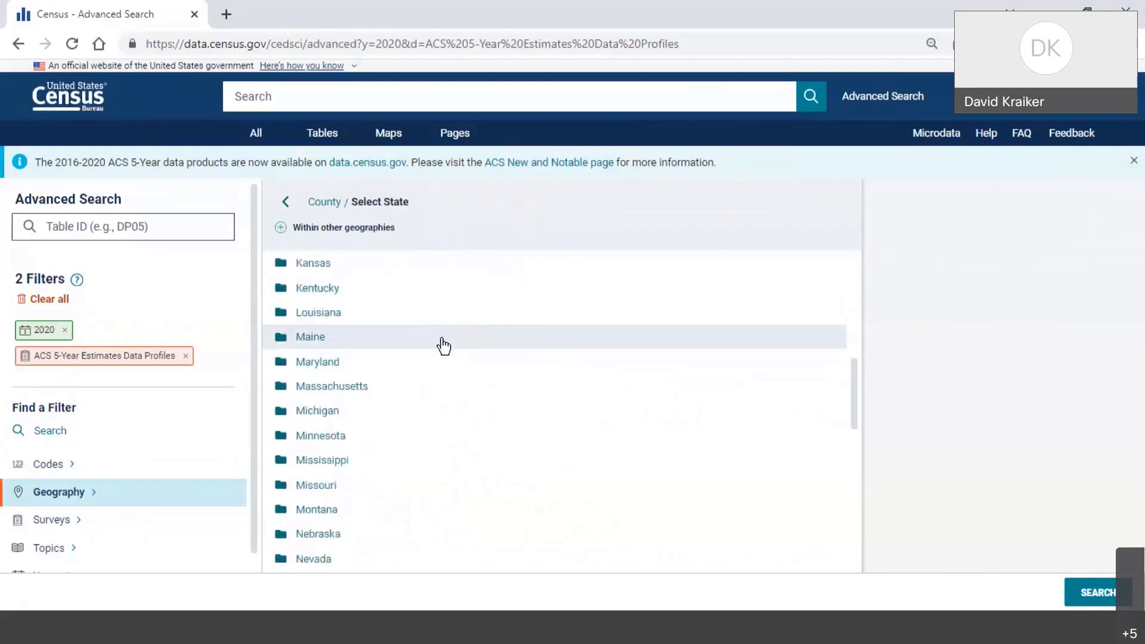
scroll(442, 347, down, 1)
scroll(444, 349, down, 4)
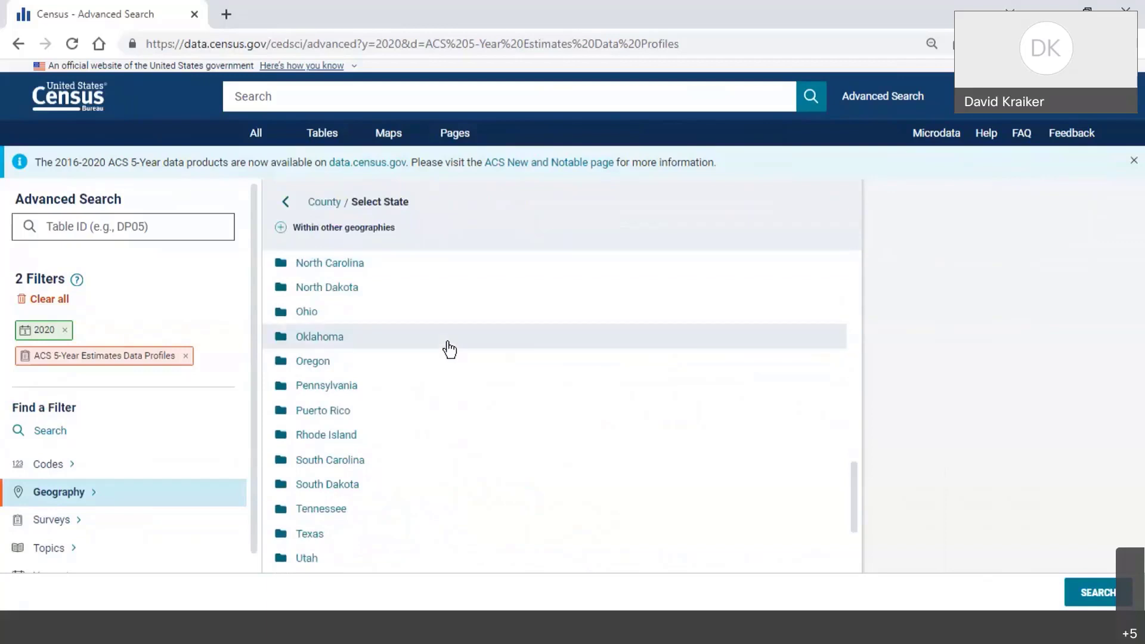
scroll(447, 346, up, 1)
click(323, 323)
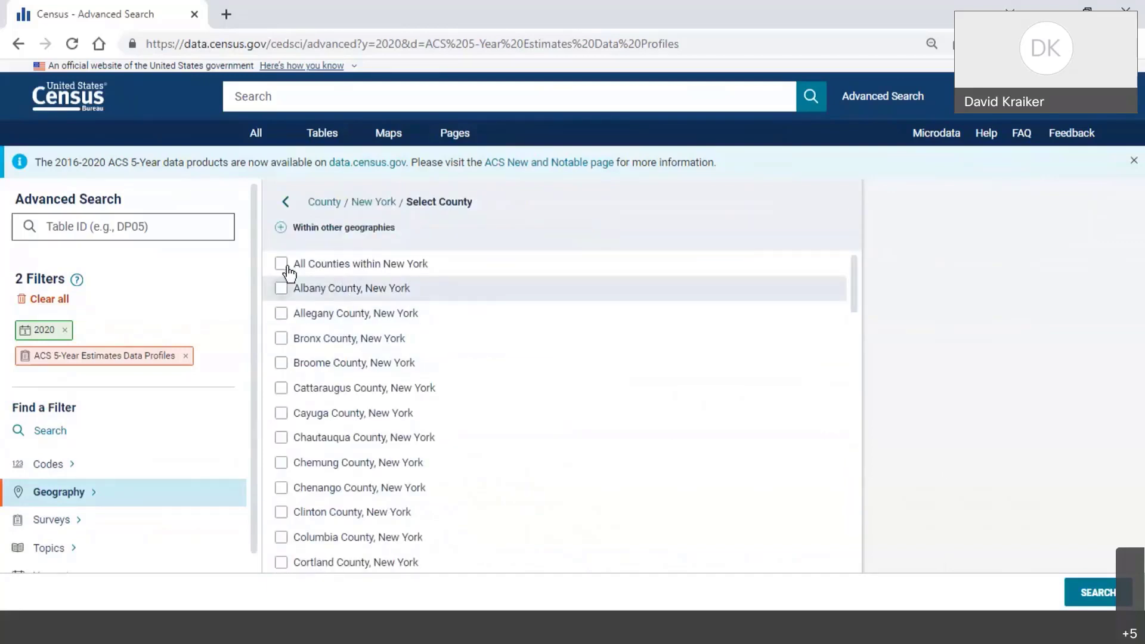
click(281, 265)
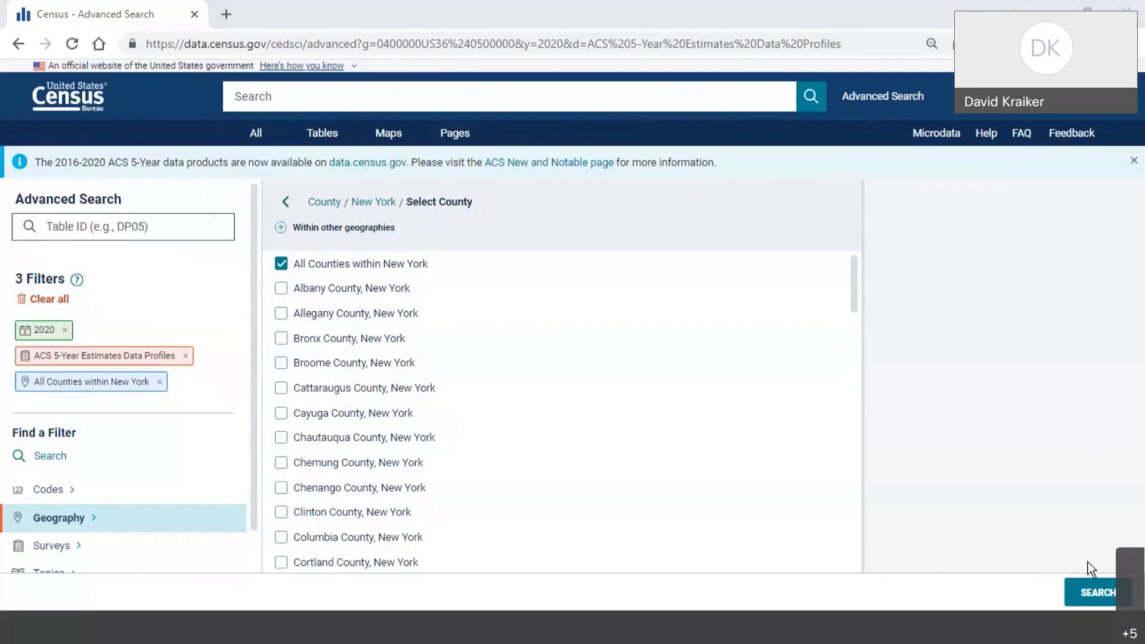
click(1099, 593)
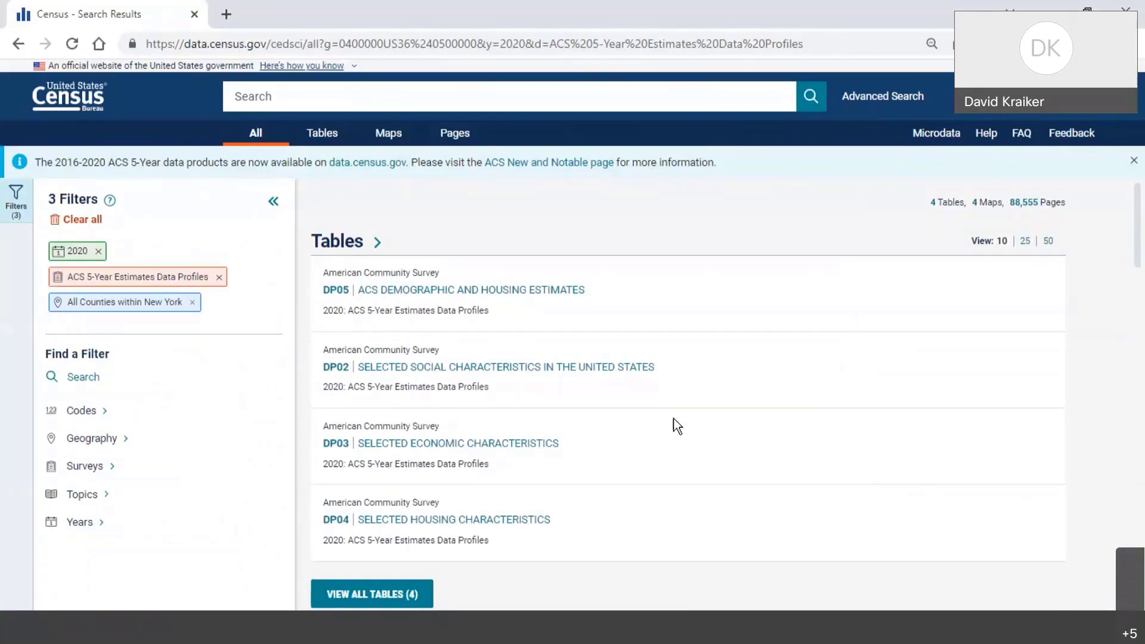
Step: Open the DP05 ACS Demographic and Housing Estimates table and collapse the filters and results panes to widen it
click(393, 292)
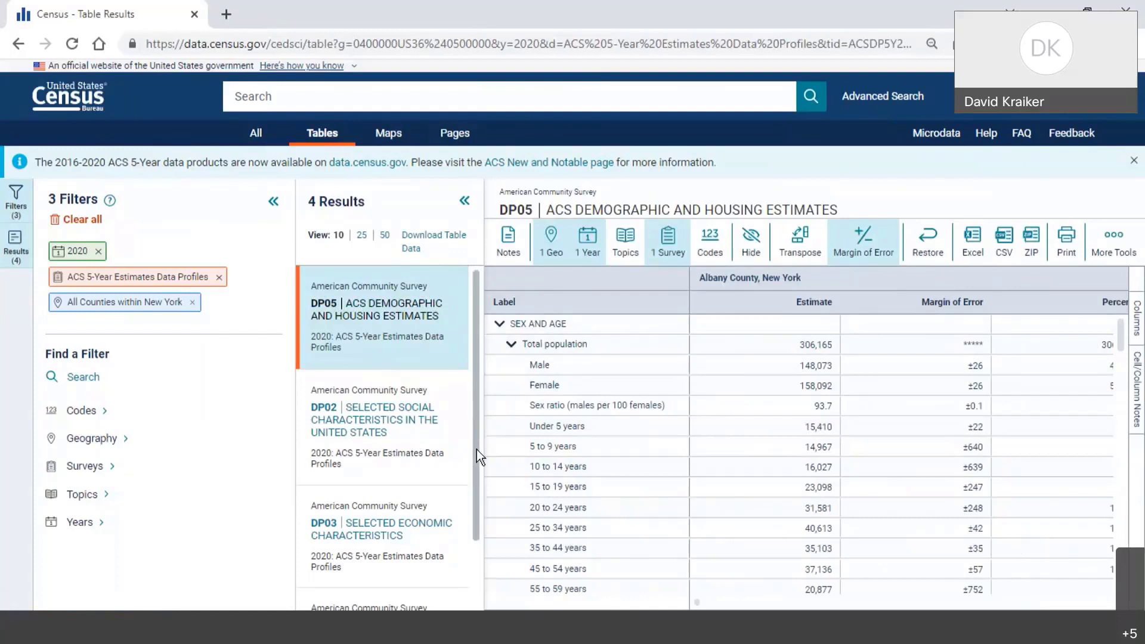
scroll(478, 450, down, 1)
scroll(476, 444, up, 1)
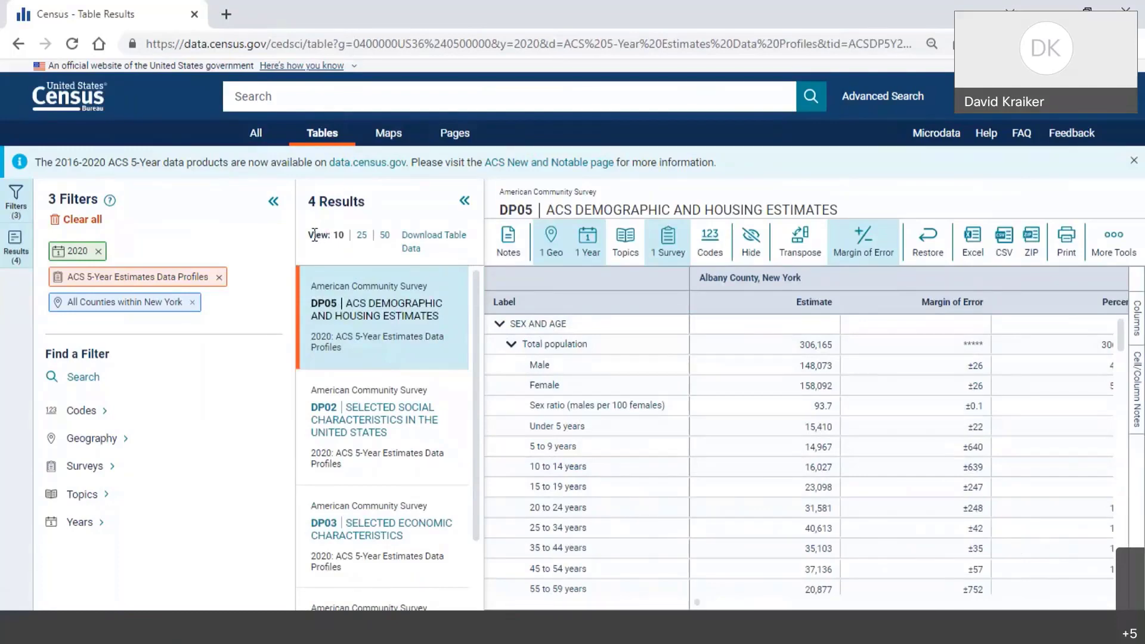
click(274, 203)
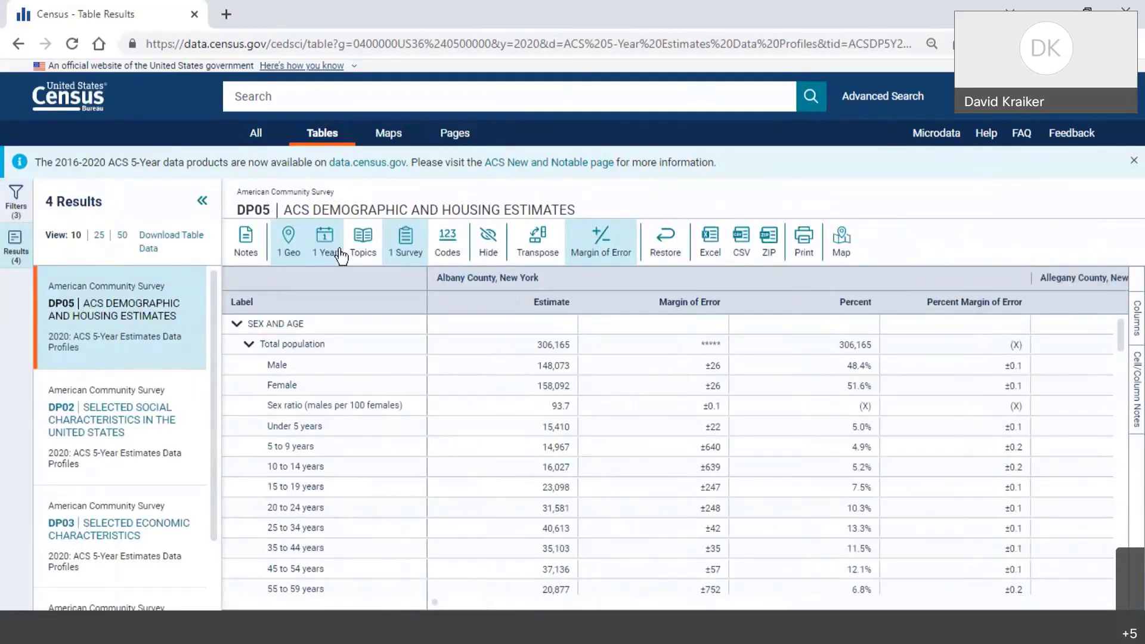
click(201, 203)
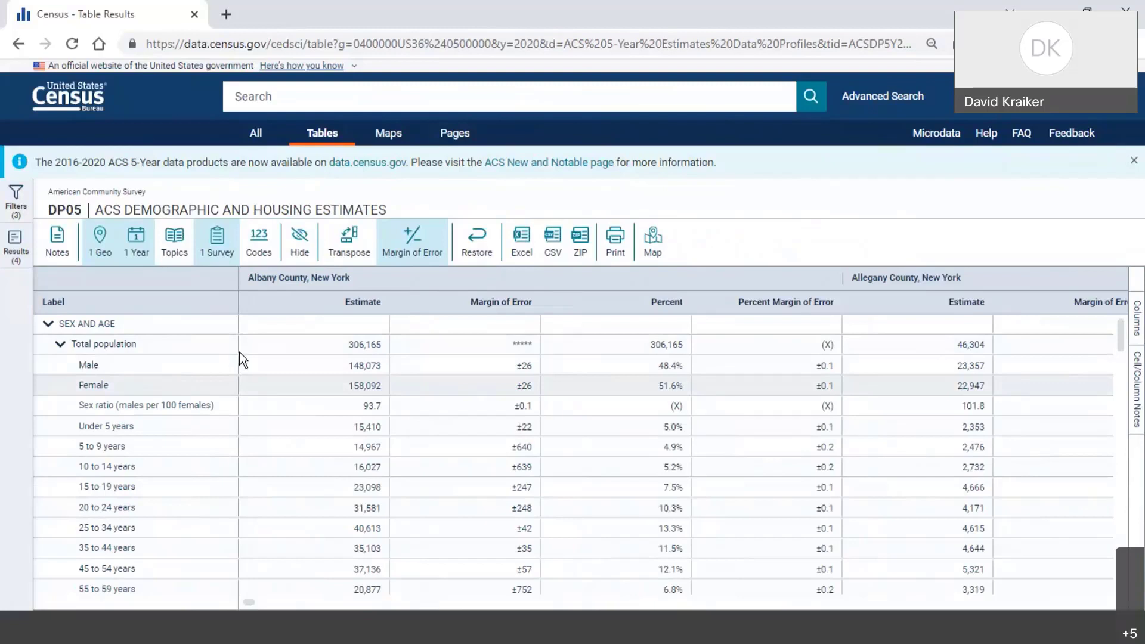
Step: Examine the DP05 table's rows from sex and age through race to citizen voting-age population, including the 65 to 74 years row
scroll(285, 375, down, 1)
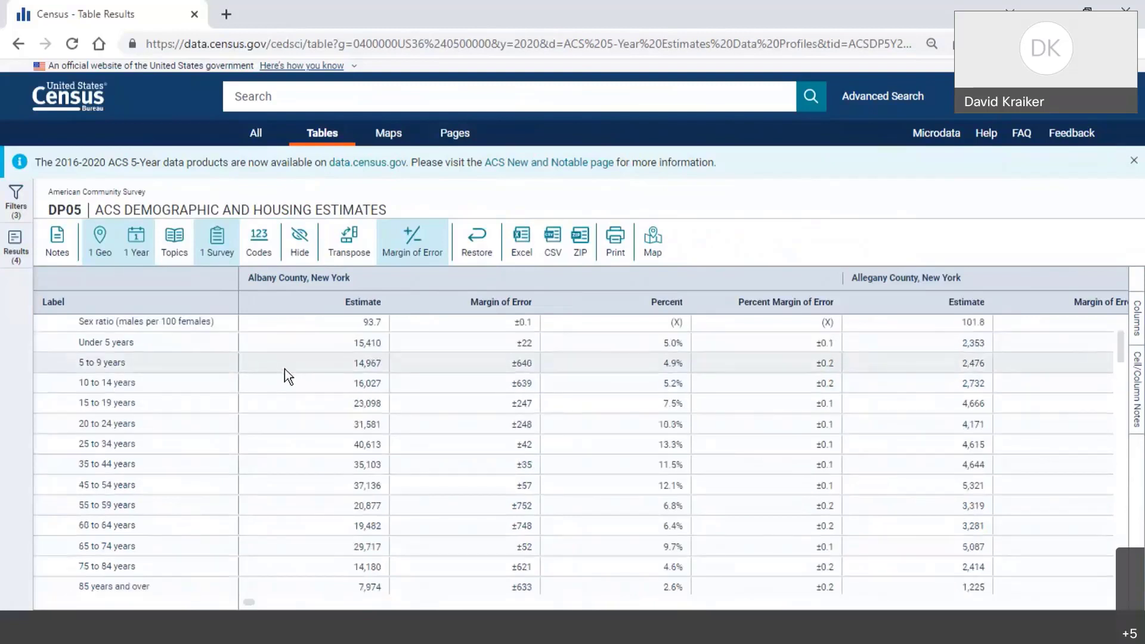
scroll(284, 375, up, 1)
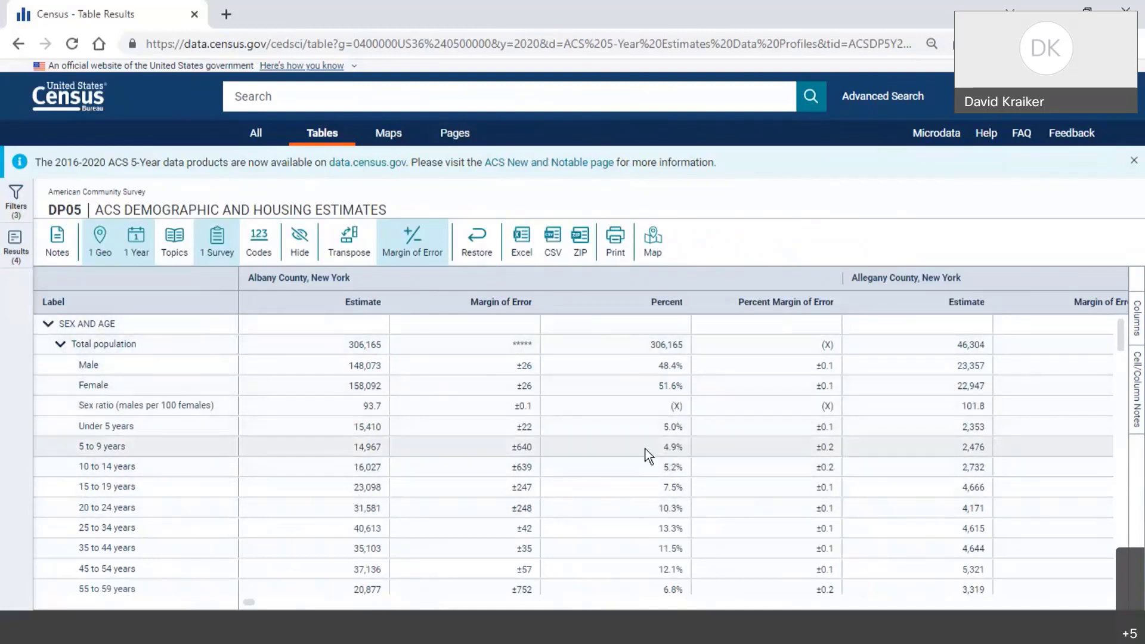
scroll(302, 424, down, 2)
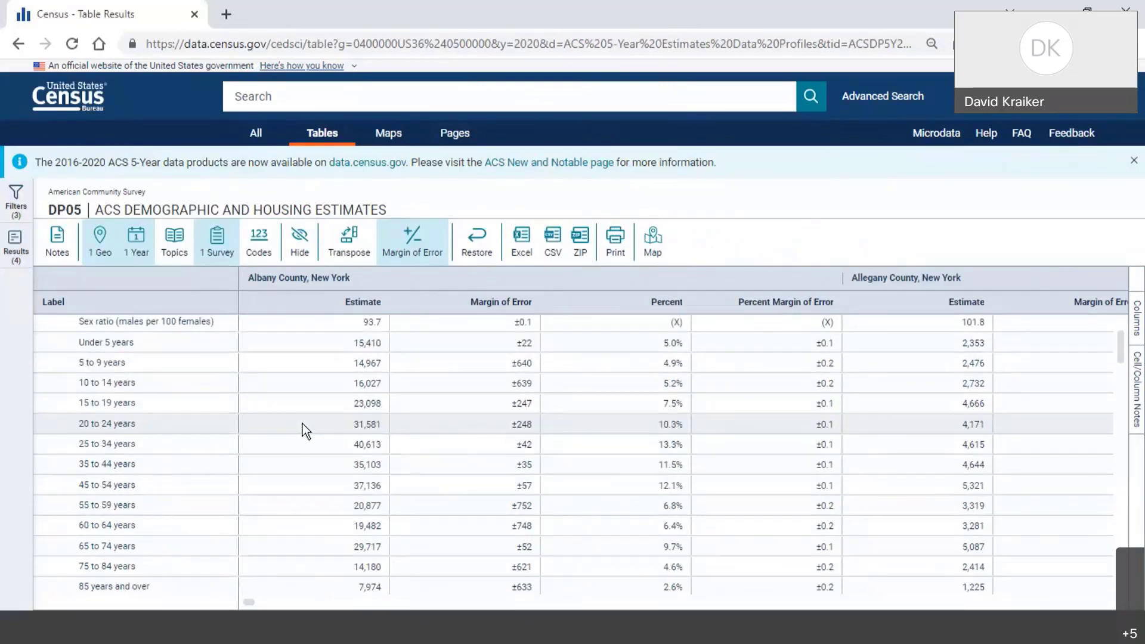
scroll(302, 423, up, 2)
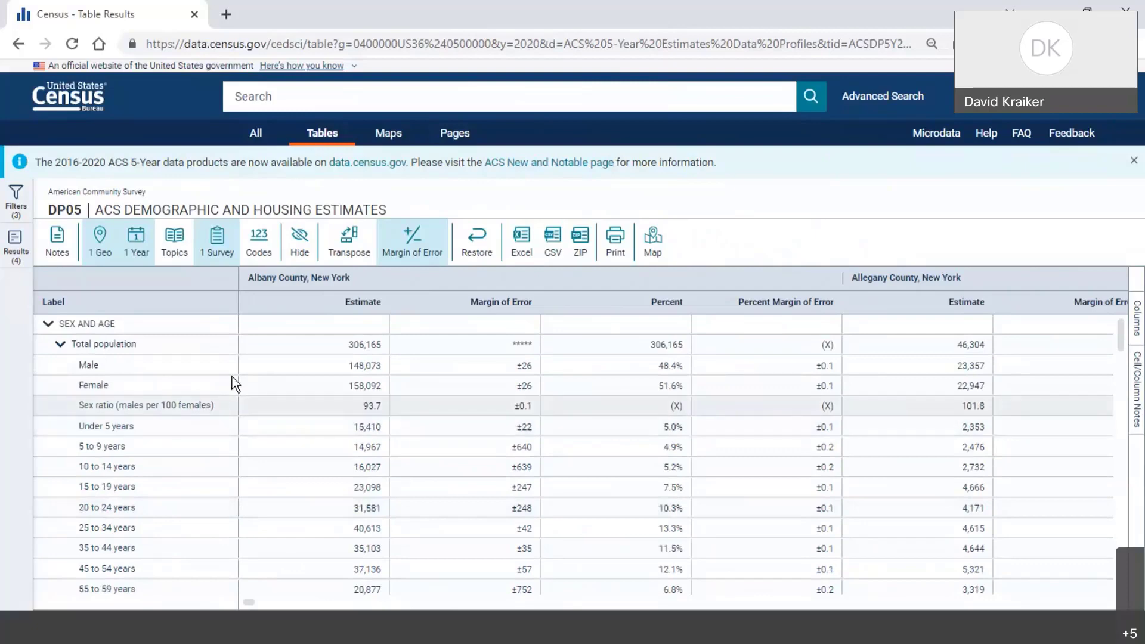
scroll(212, 393, down, 10)
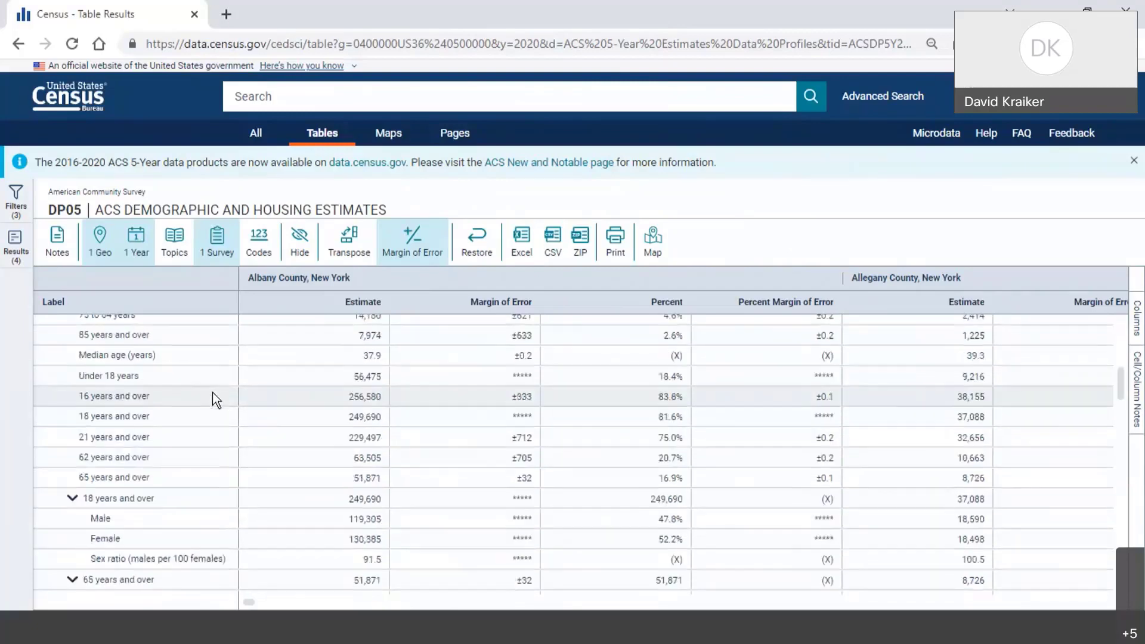
scroll(212, 392, down, 5)
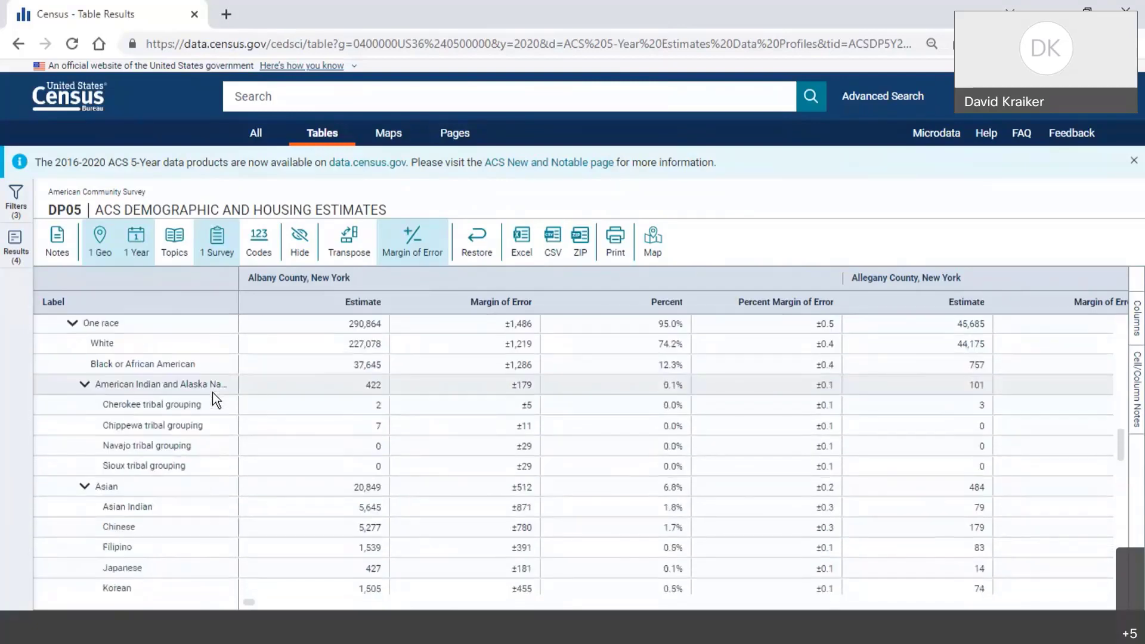
scroll(212, 392, down, 2)
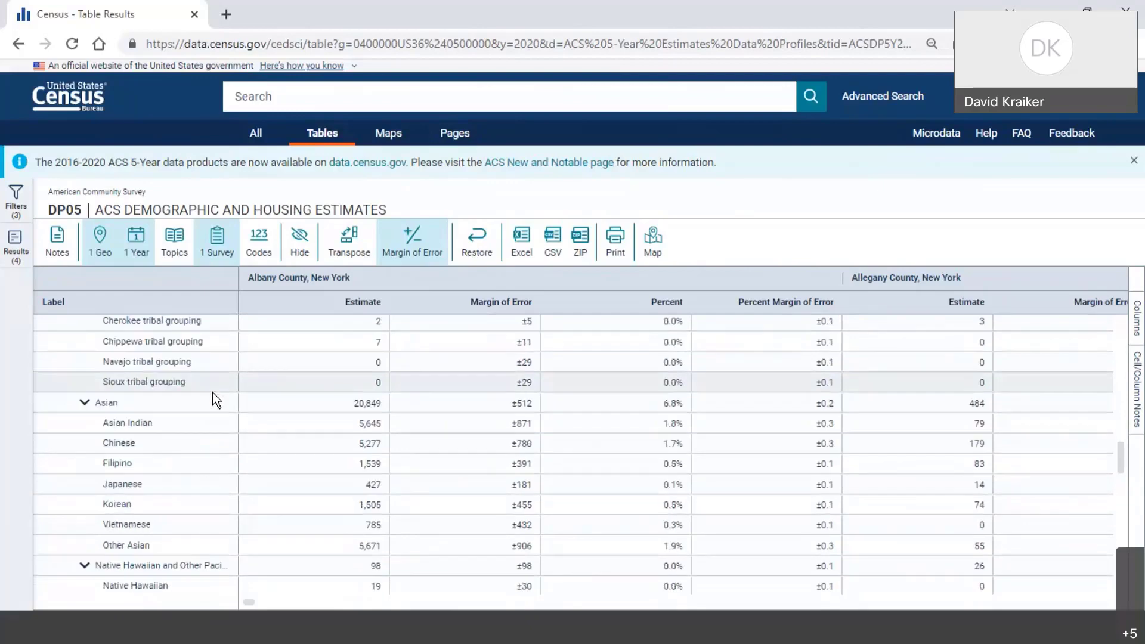
scroll(212, 392, down, 10)
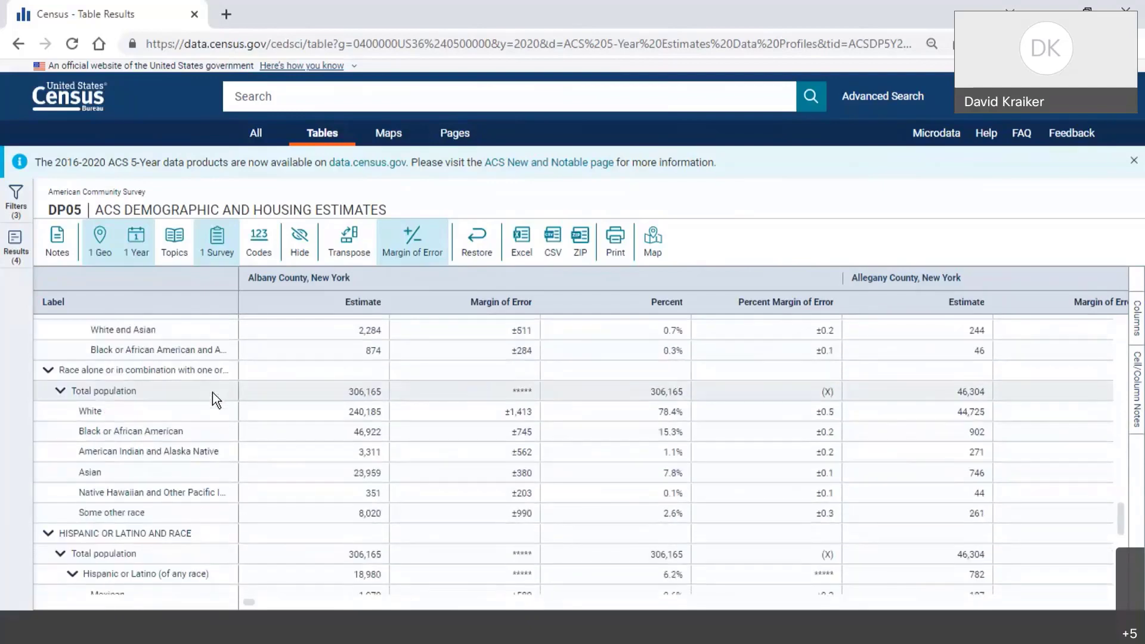
scroll(213, 392, down, 8)
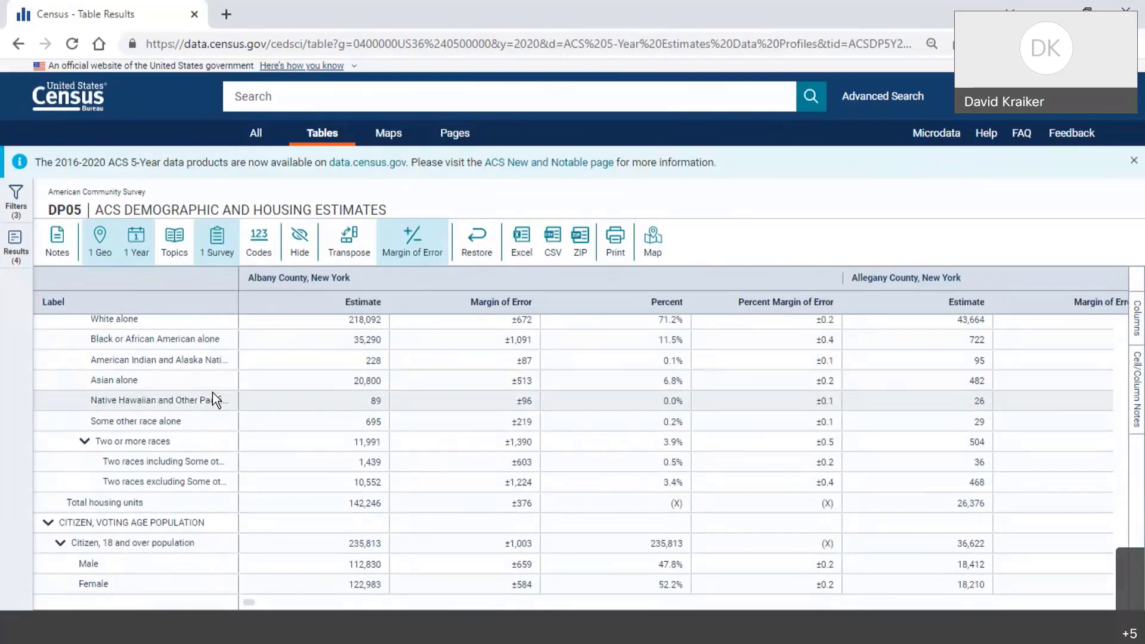
scroll(212, 391, up, 20)
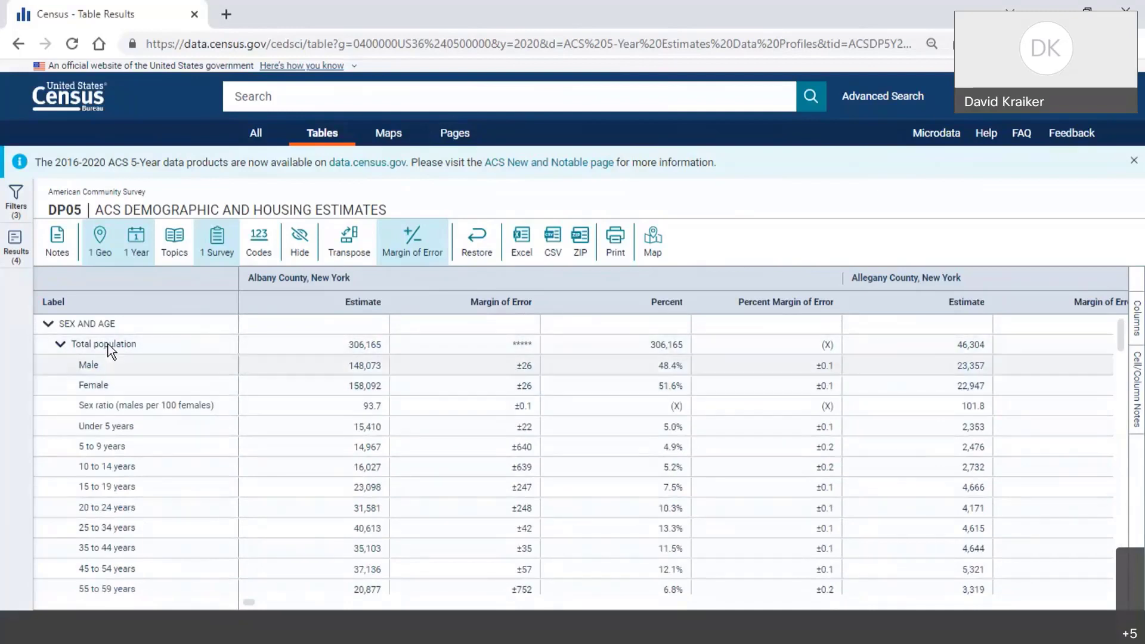
scroll(160, 374, down, 2)
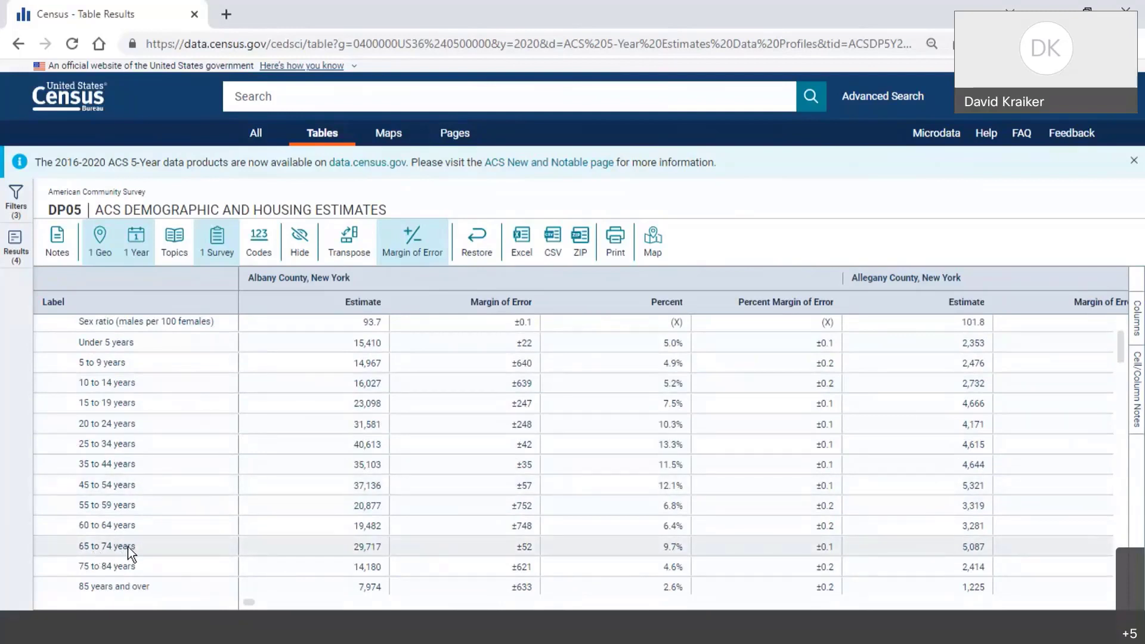
scroll(278, 495, up, 2)
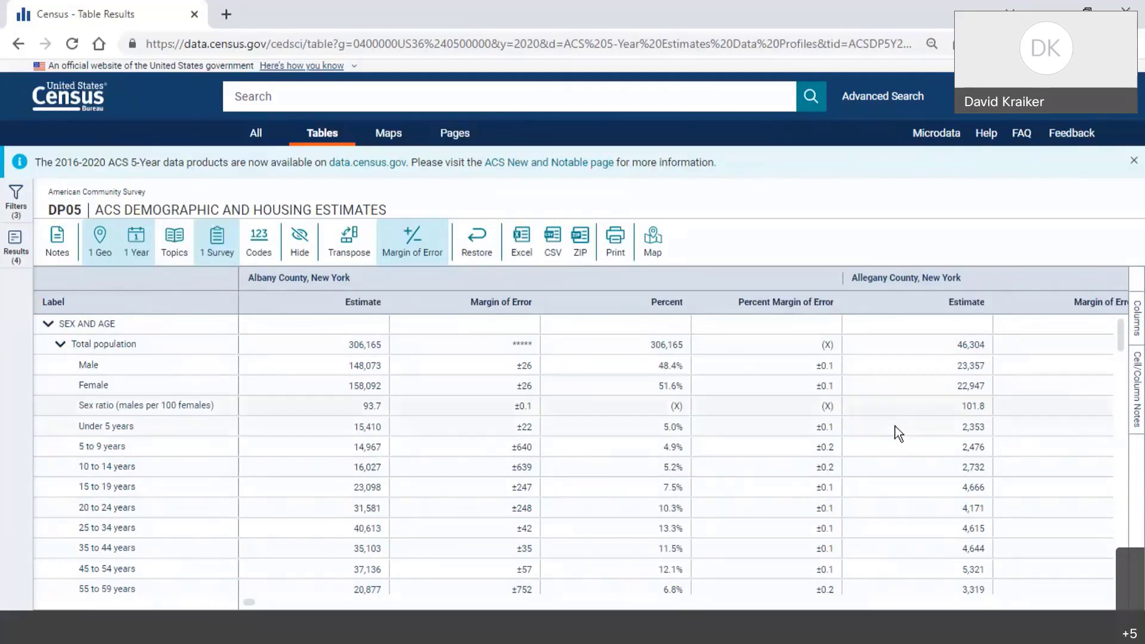
Step: Display the DP05 table as a map and look through its selectable map variables
click(654, 250)
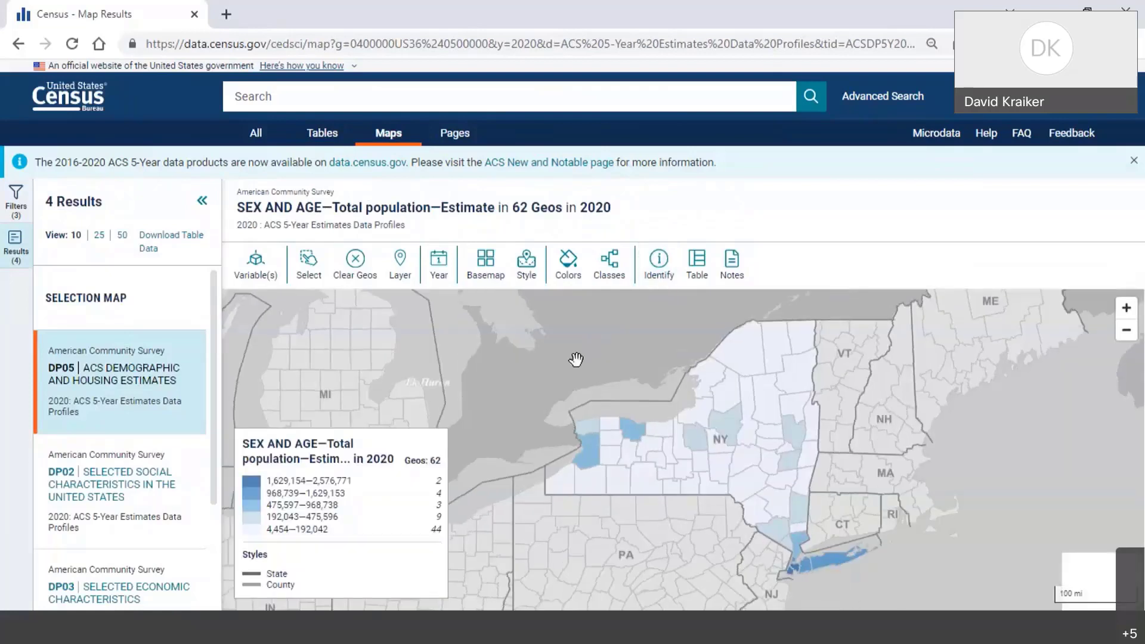
click(258, 269)
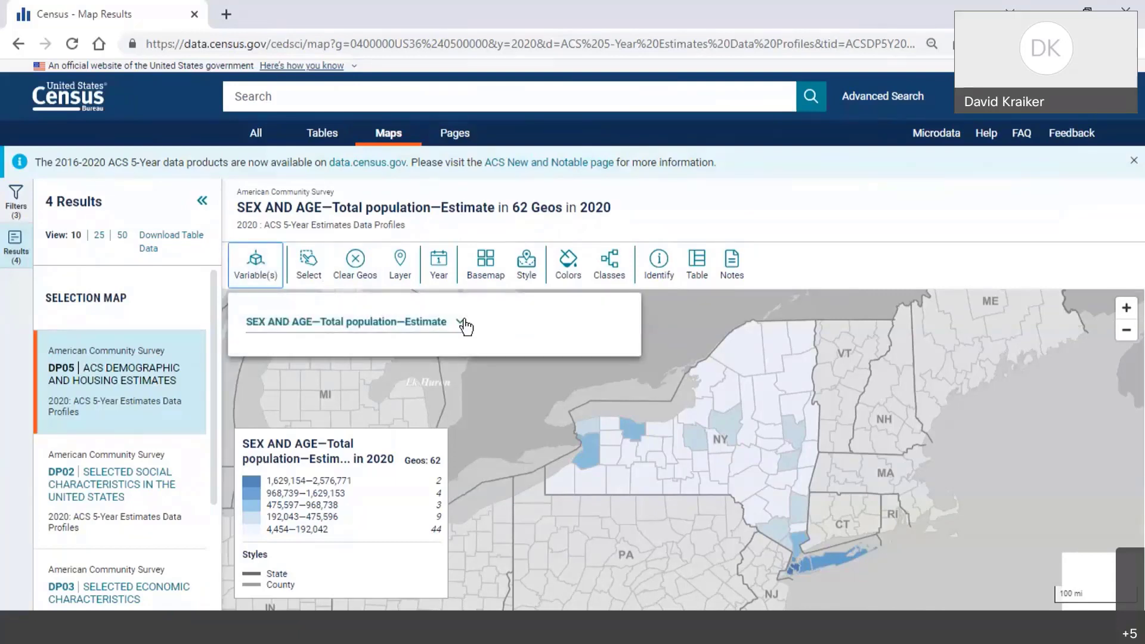
click(463, 324)
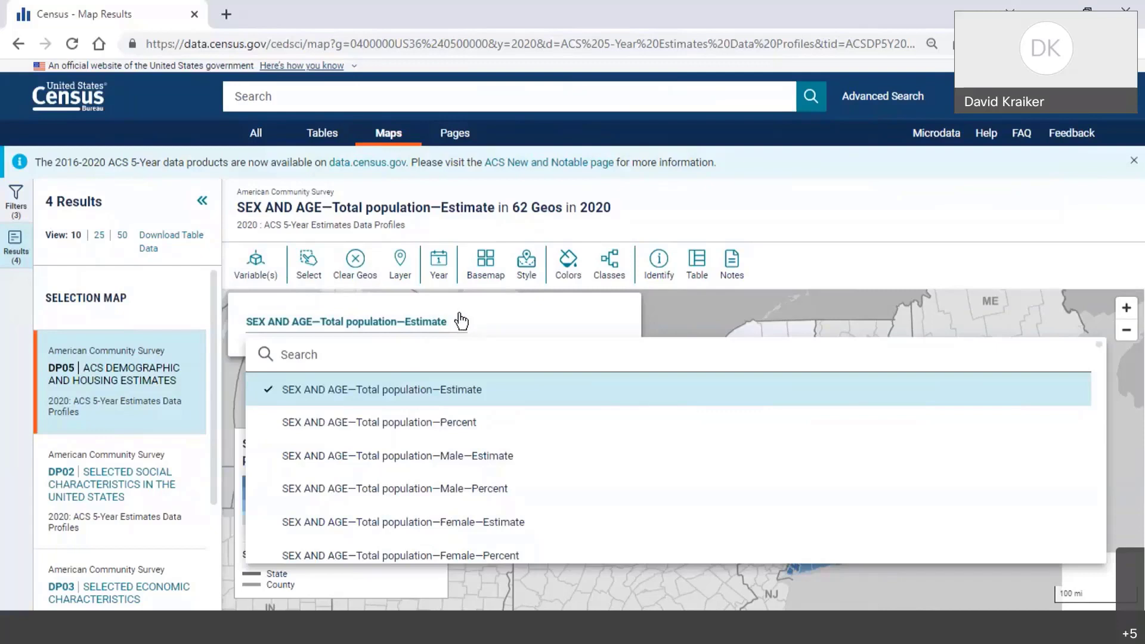
click(791, 252)
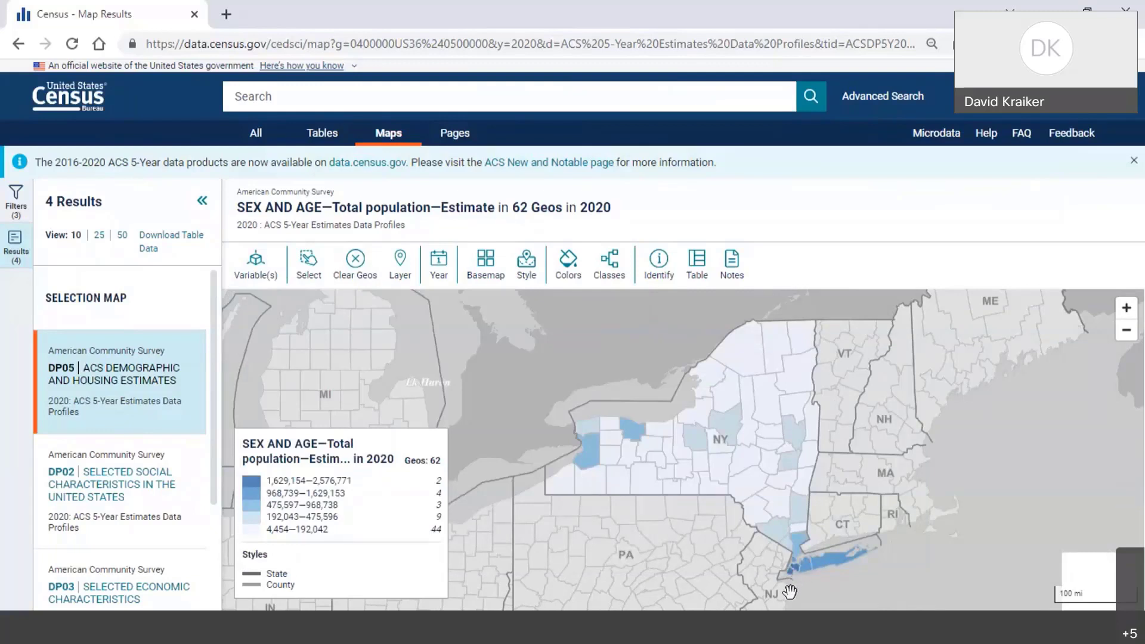
Step: Set the map variable to SEX AND AGE—Total population—65 to 74 years—Estimate
click(257, 270)
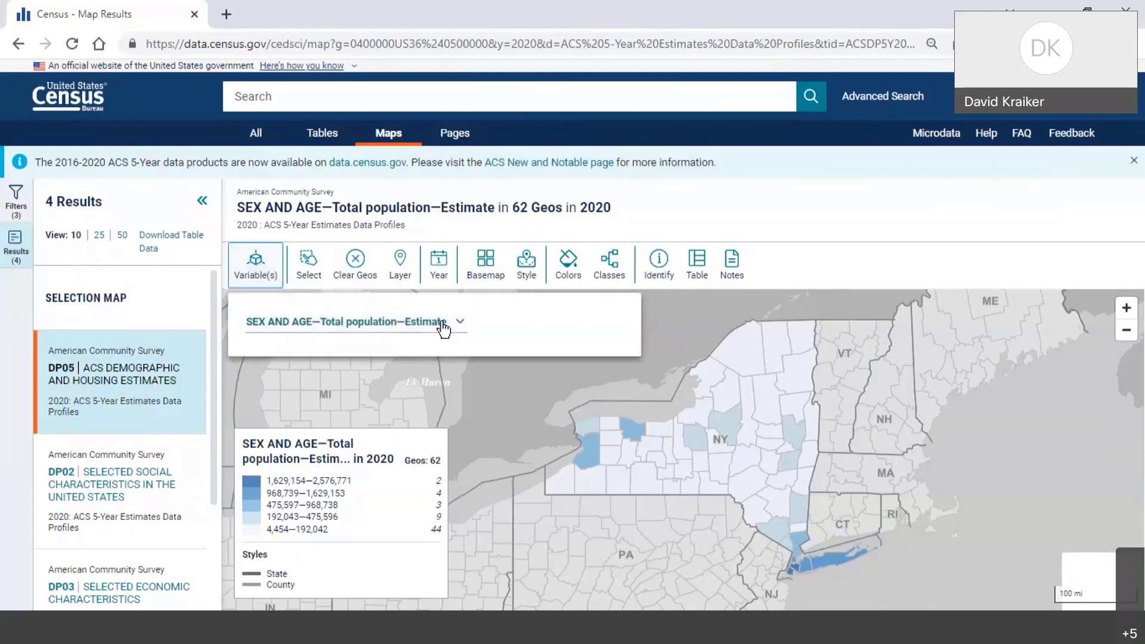
click(464, 324)
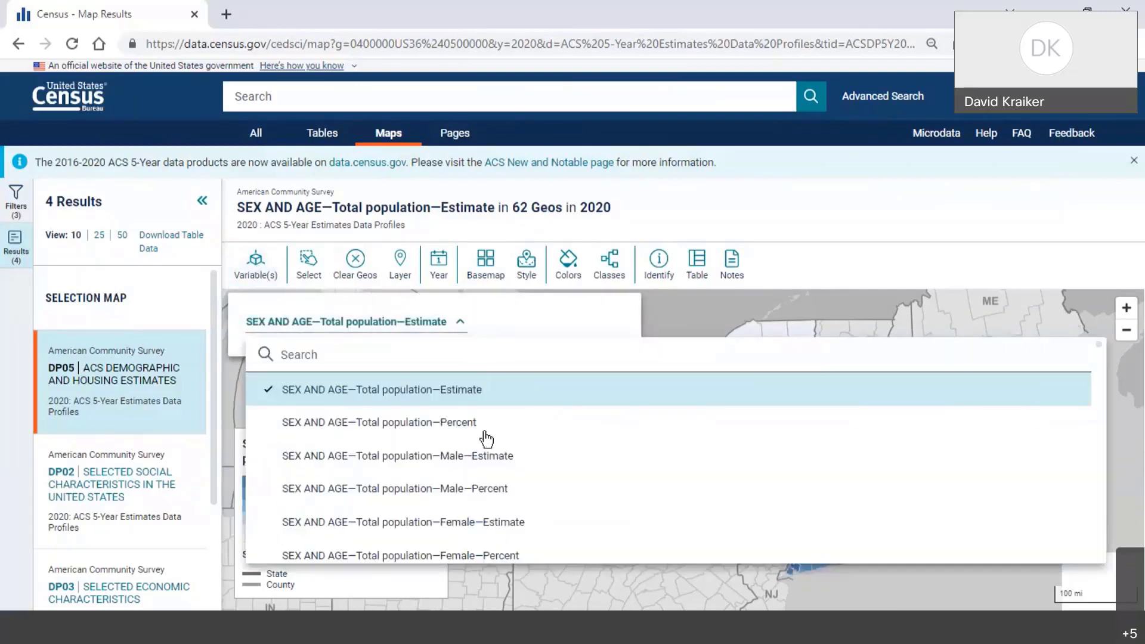
scroll(487, 442, down, 3)
scroll(487, 446, down, 3)
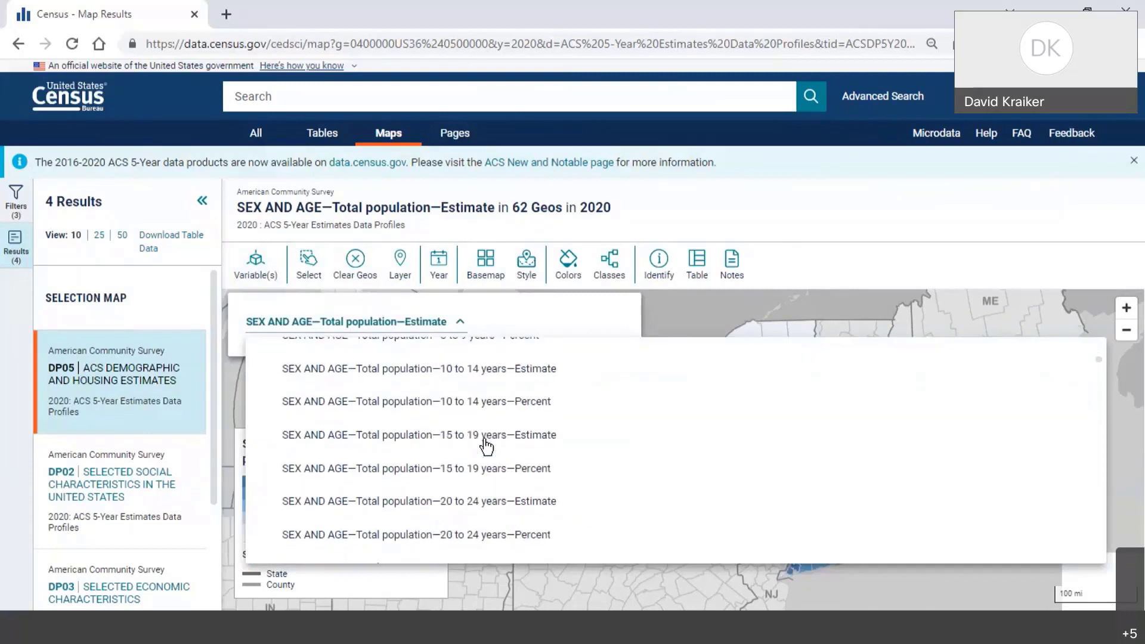
scroll(519, 453, down, 1)
scroll(519, 460, down, 4)
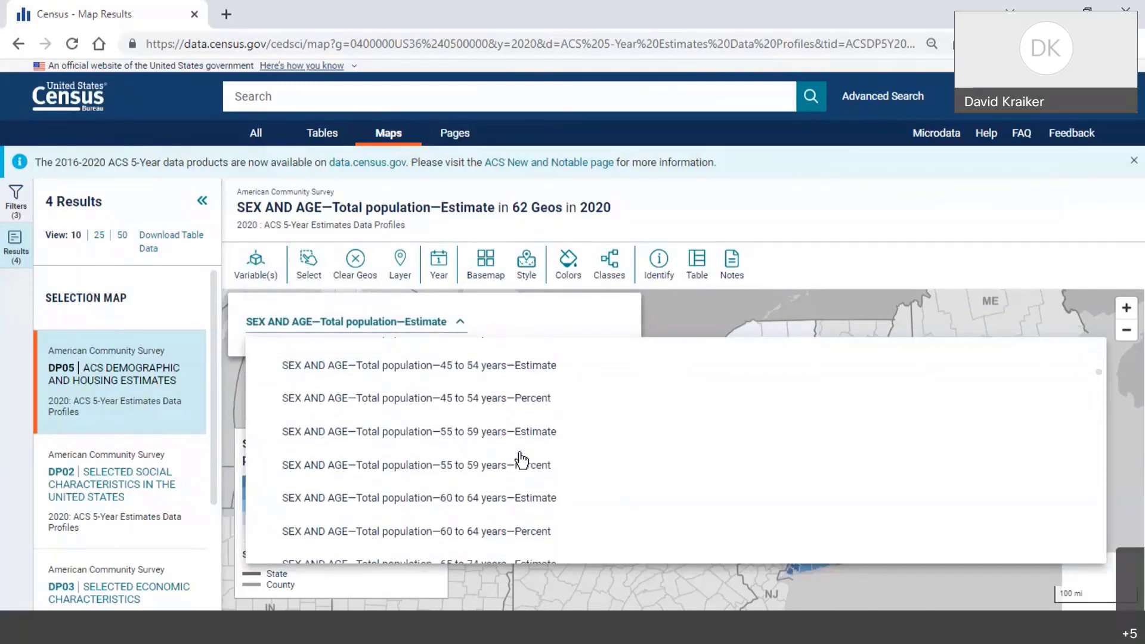
scroll(523, 459, down, 3)
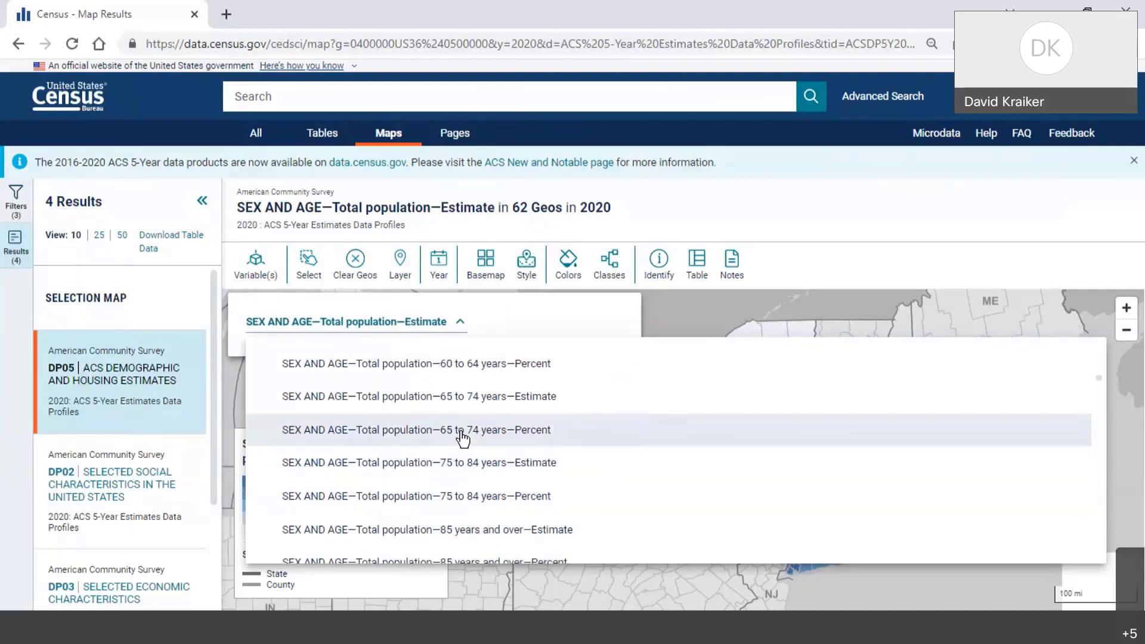
click(482, 403)
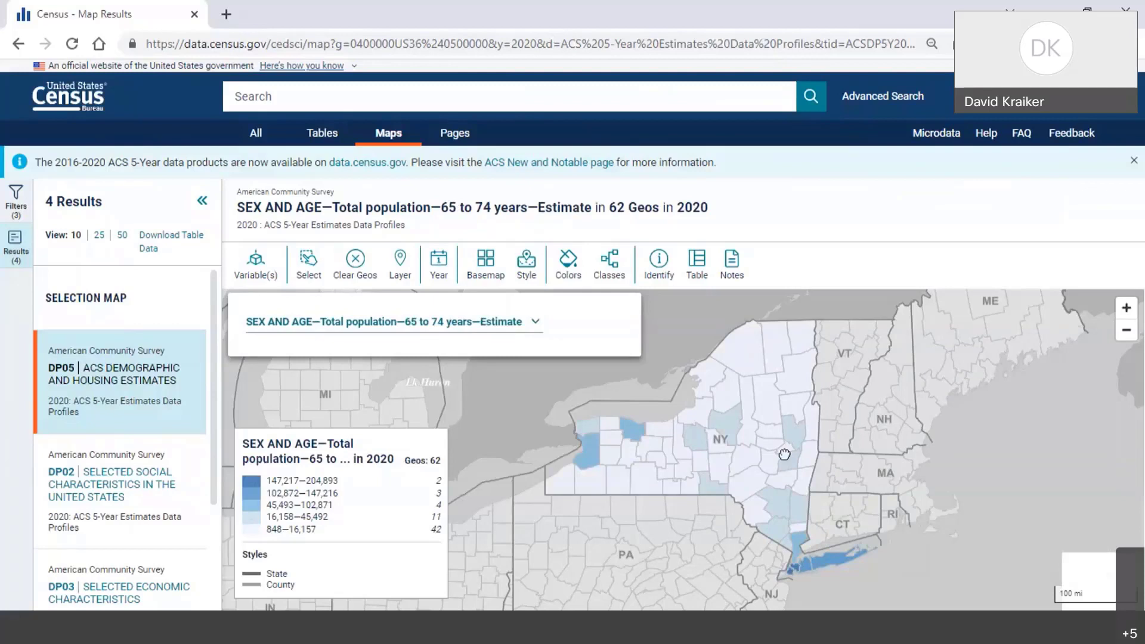
Step: Change the map variable to SEX AND AGE—Total population—65 to 74 years—Percent and bring all of New York State into view
drag(784, 455, 711, 410)
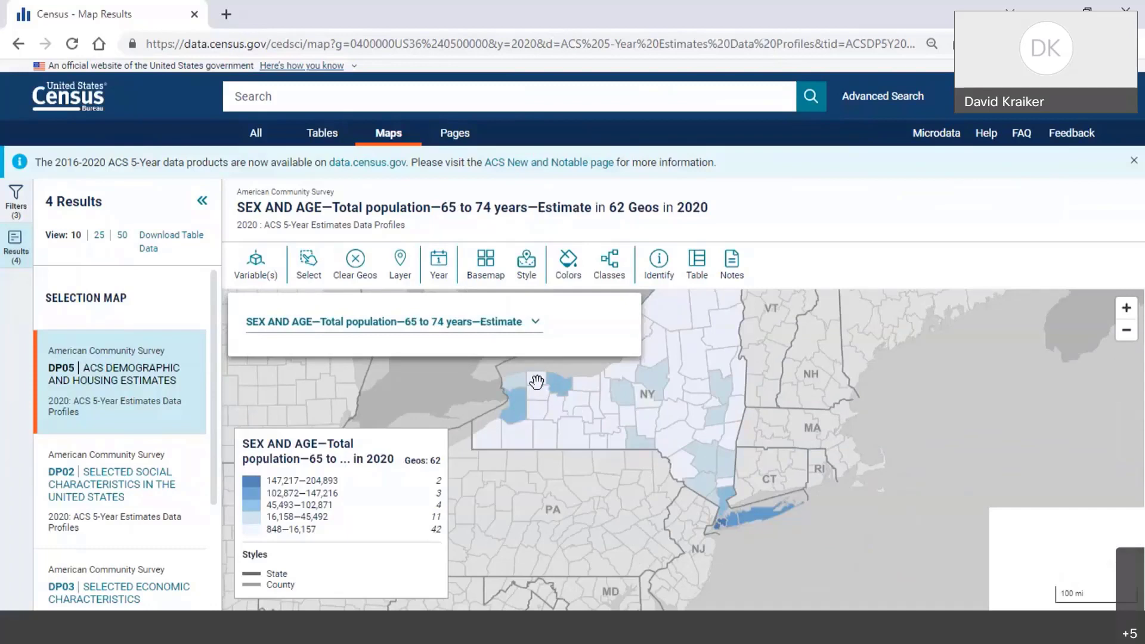
click(530, 326)
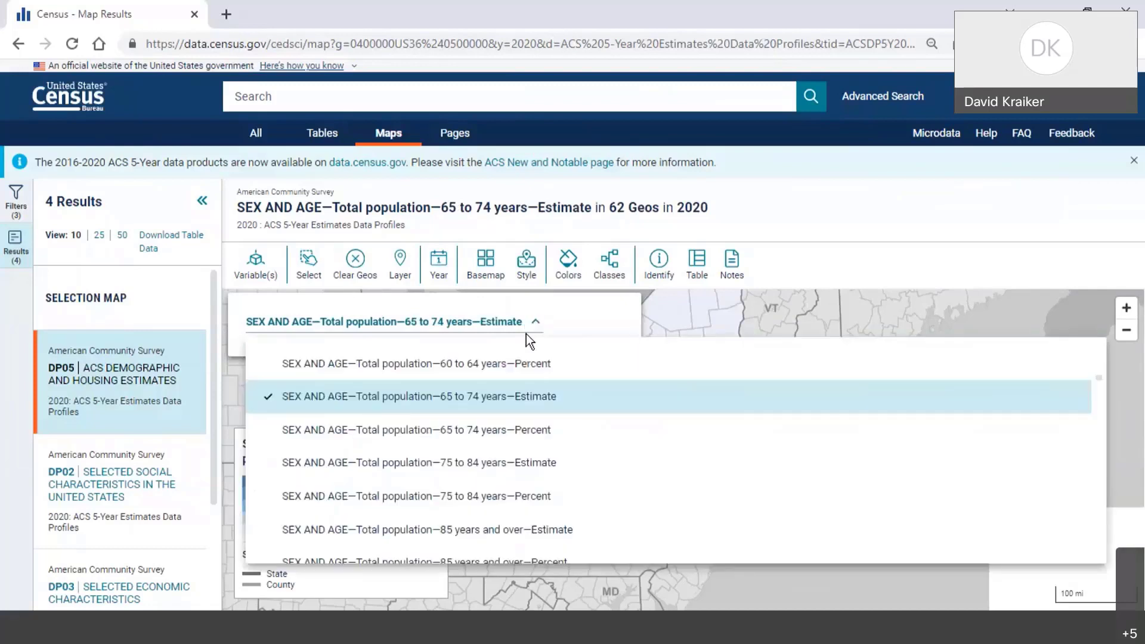
click(469, 428)
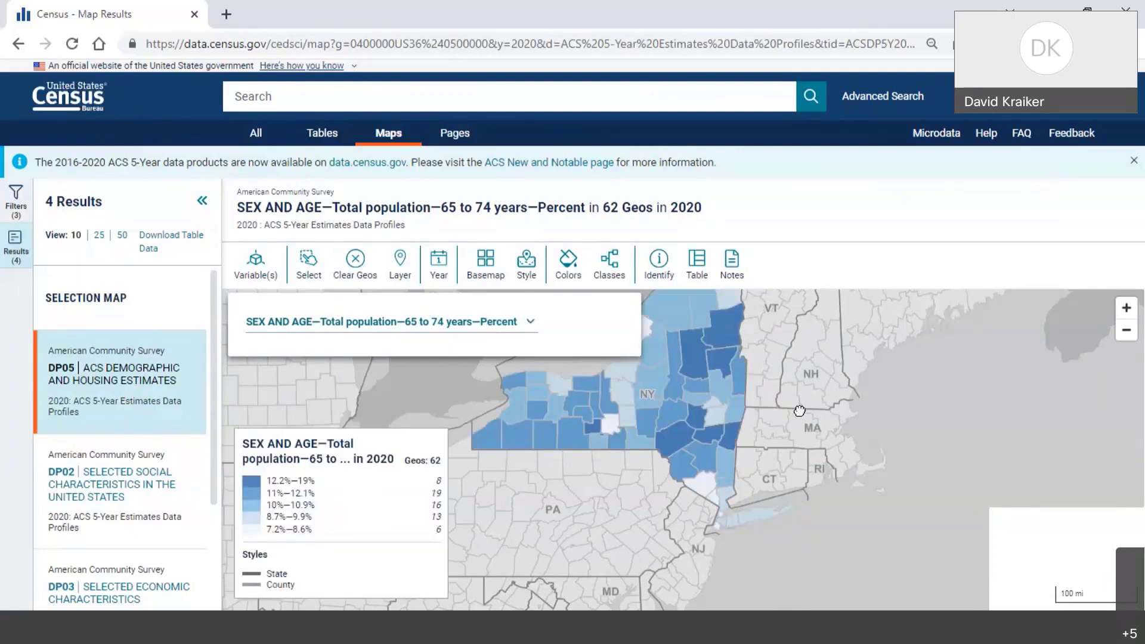
drag(800, 411, 804, 492)
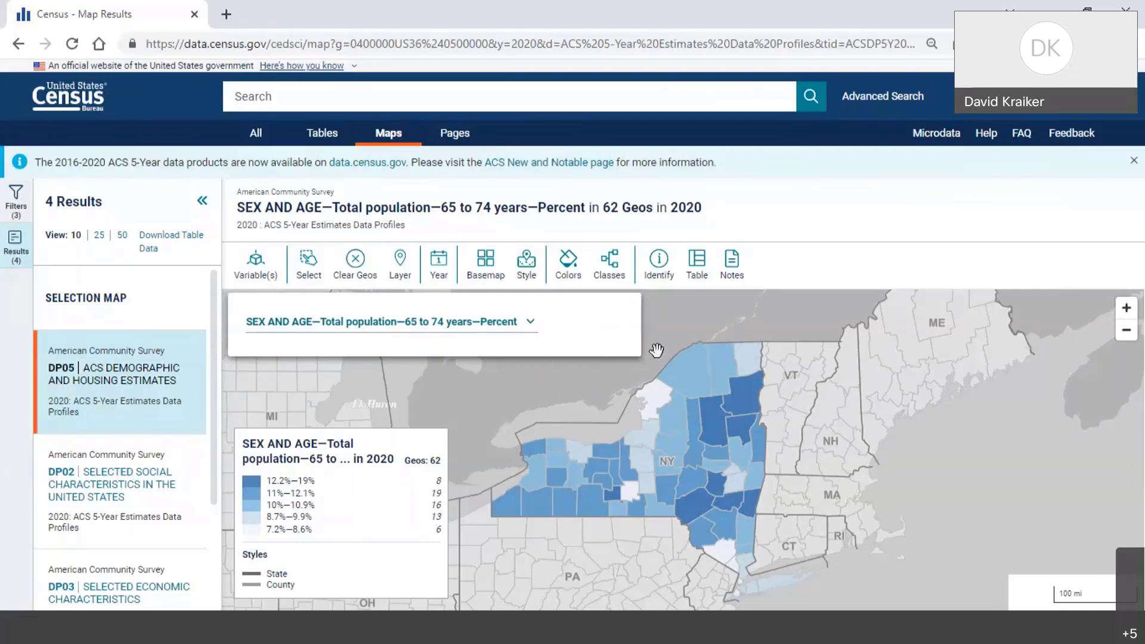
Step: Try the Quantile and Equal Interval classification types on the county map
click(610, 265)
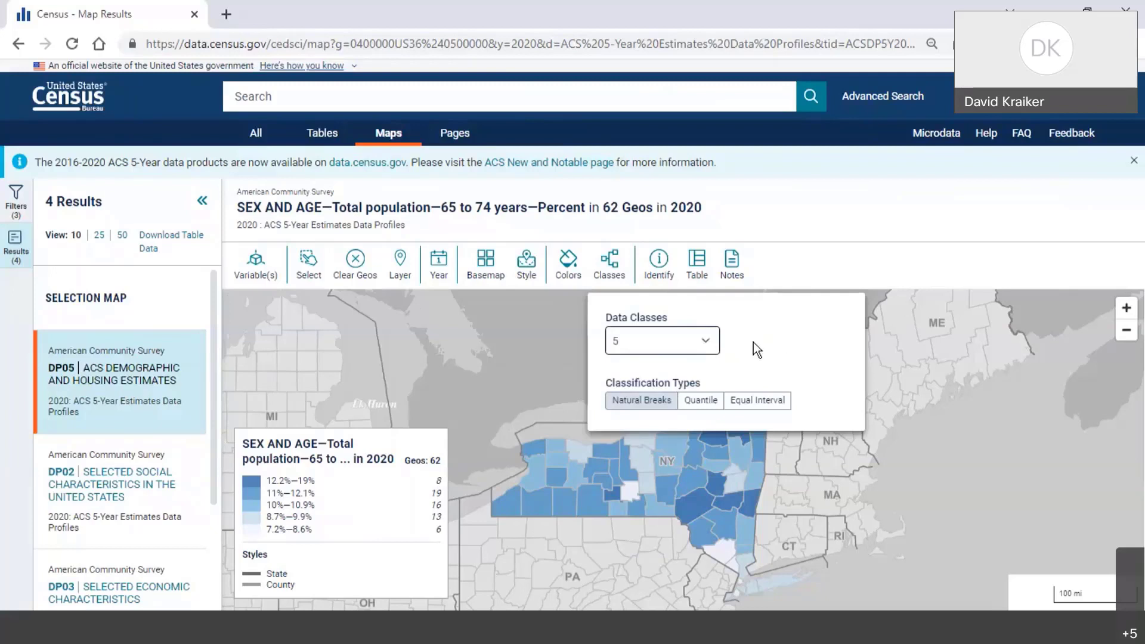
click(700, 403)
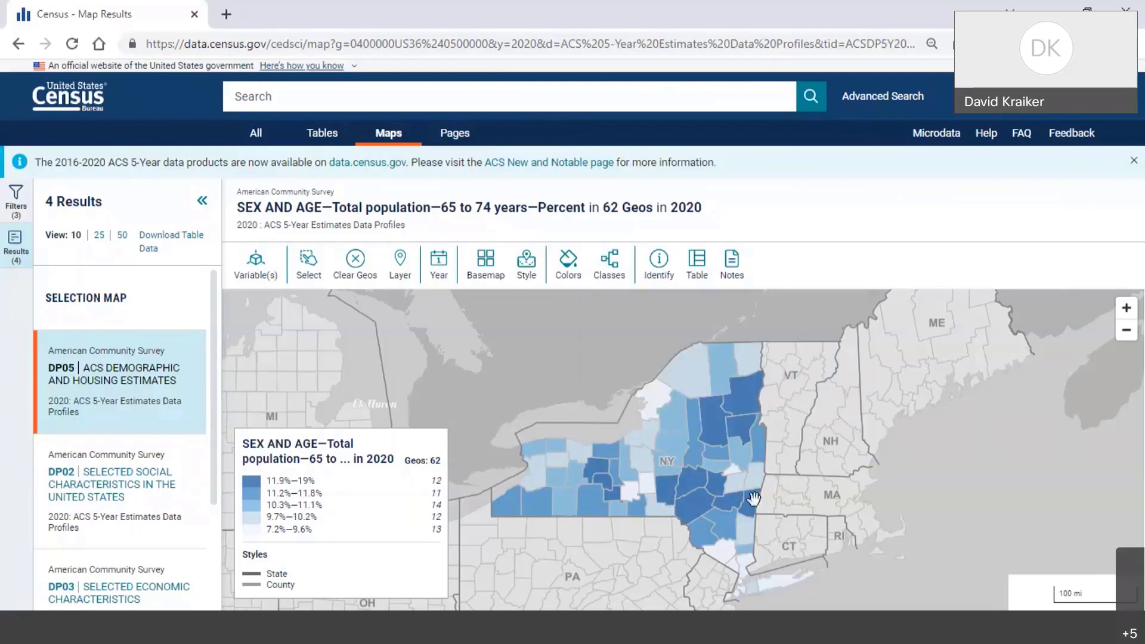
click(609, 276)
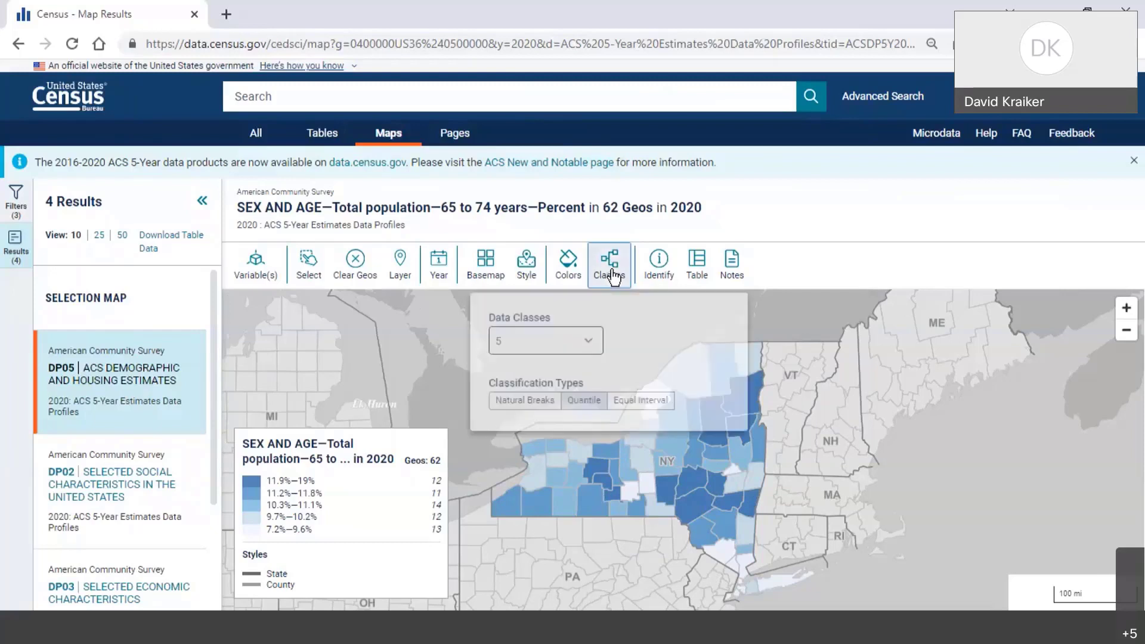
click(640, 407)
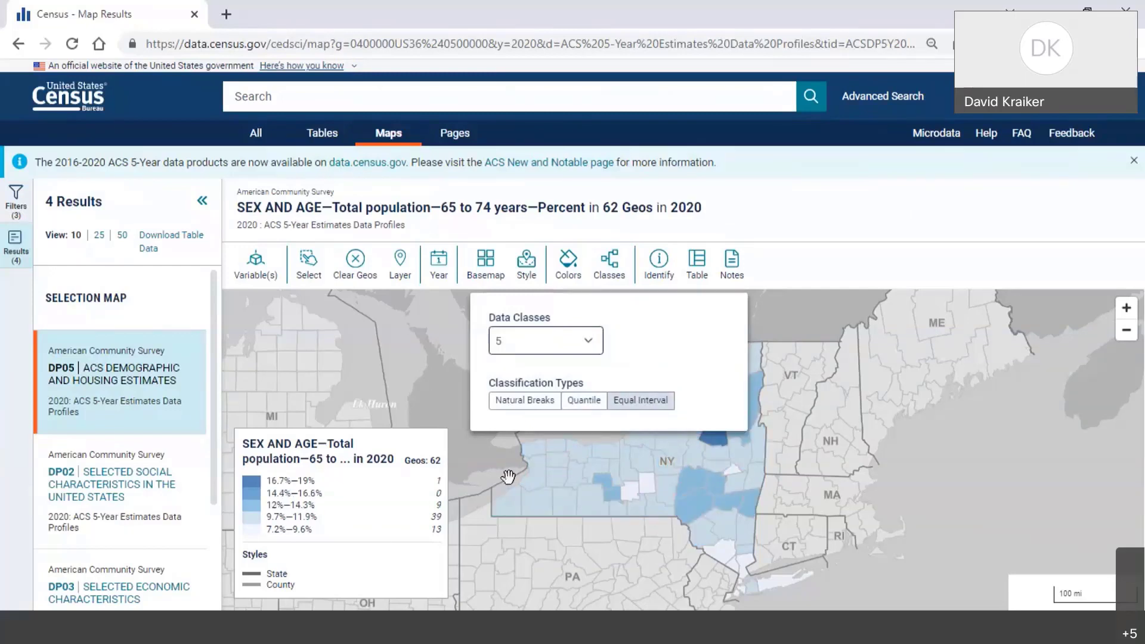
click(848, 281)
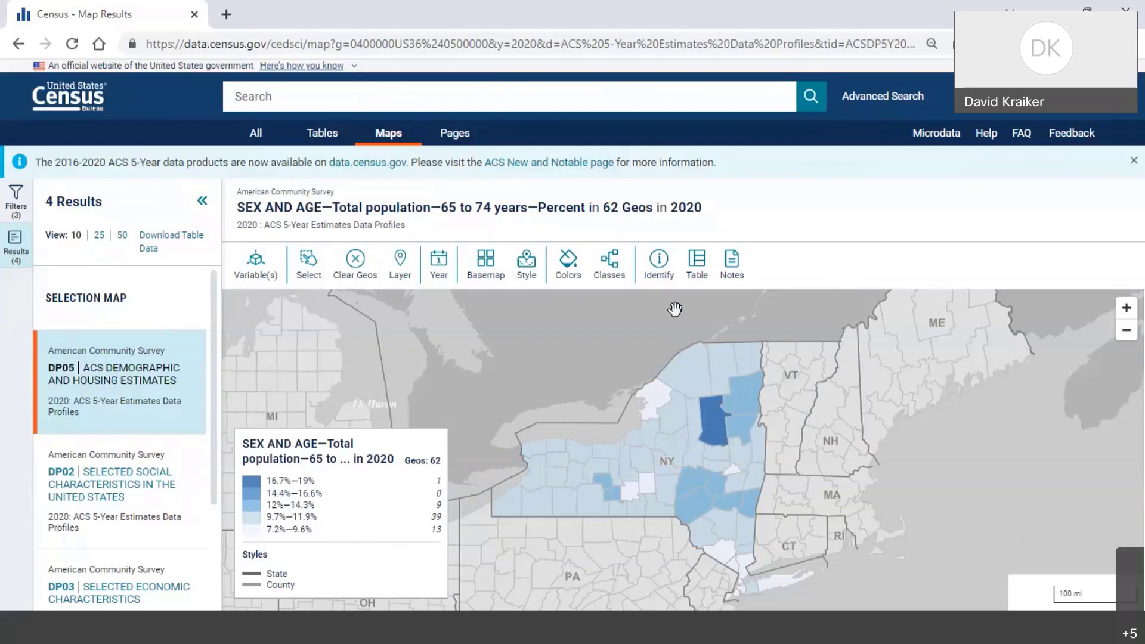
Step: Set the map's classification type back to Natural Breaks
click(608, 269)
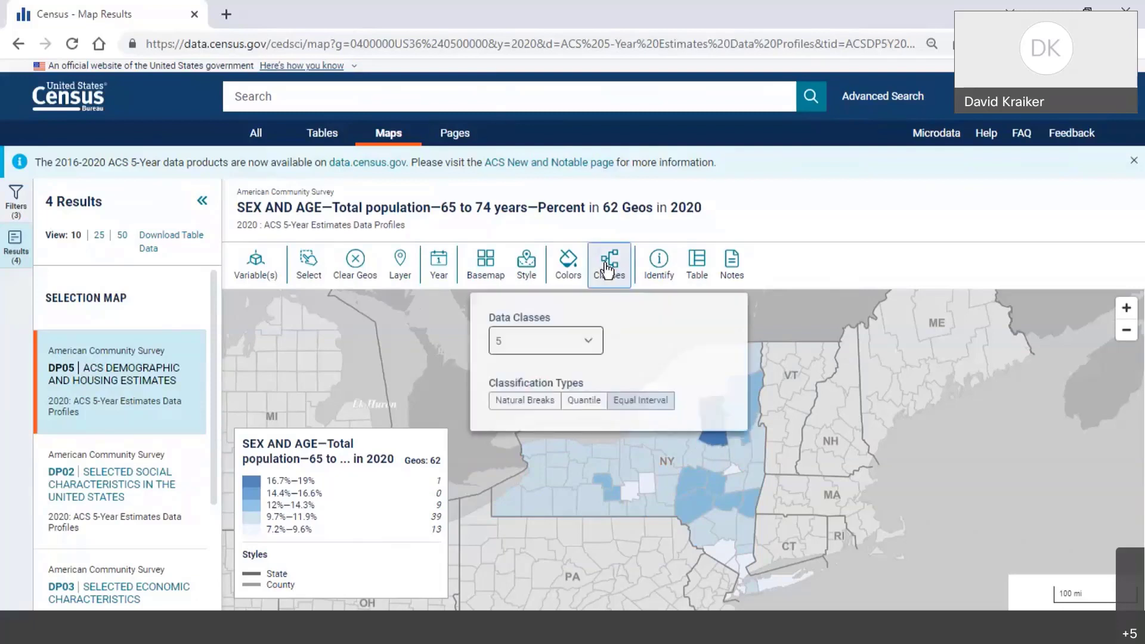
click(529, 407)
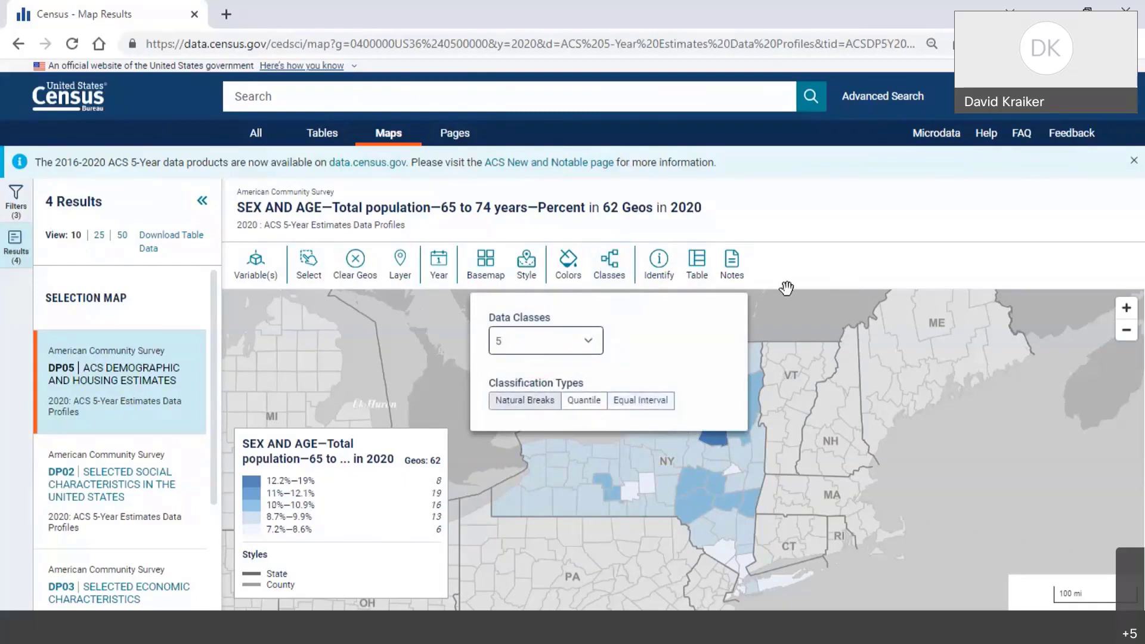
click(791, 270)
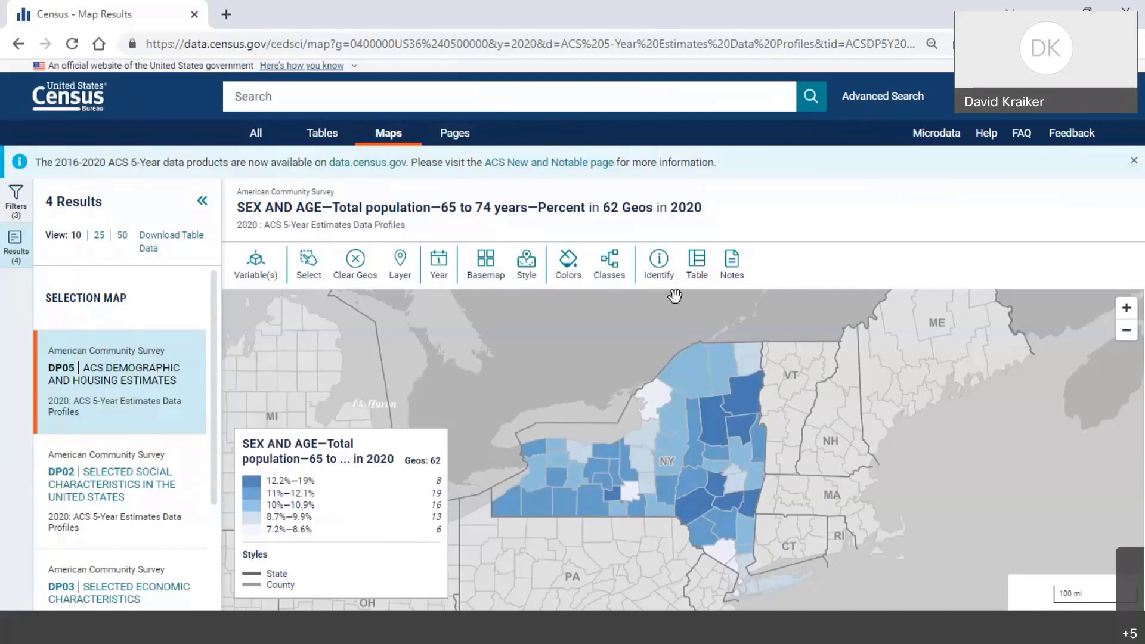
Step: Recolor the map with the sequential orange palette and set its transparency to 96%
click(570, 269)
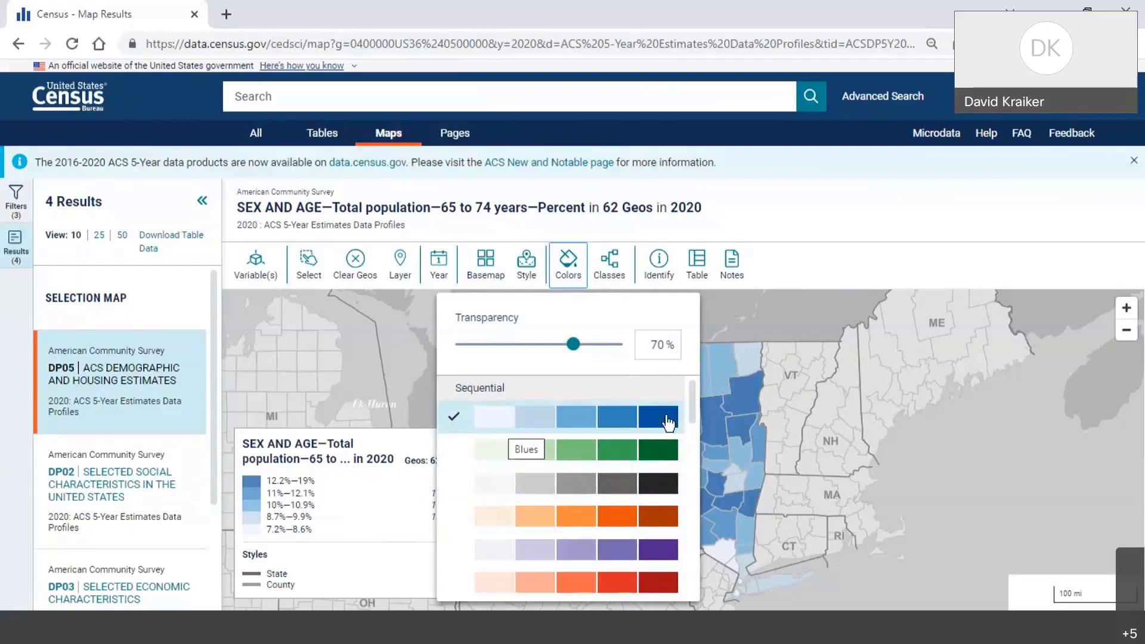
drag(692, 403, 702, 534)
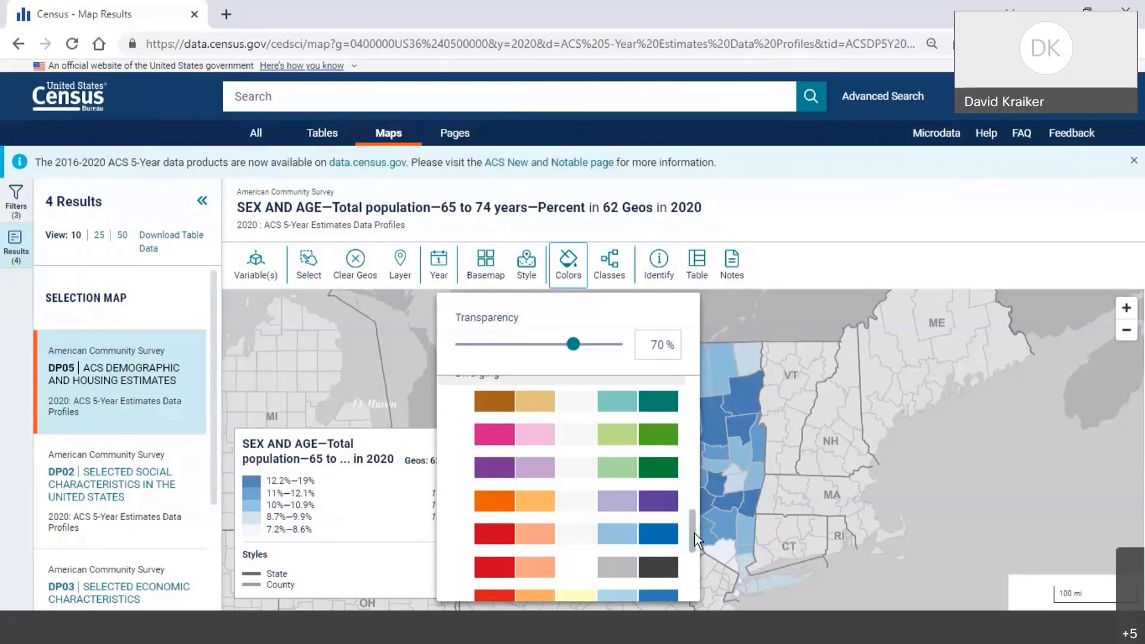
drag(693, 535, 690, 591)
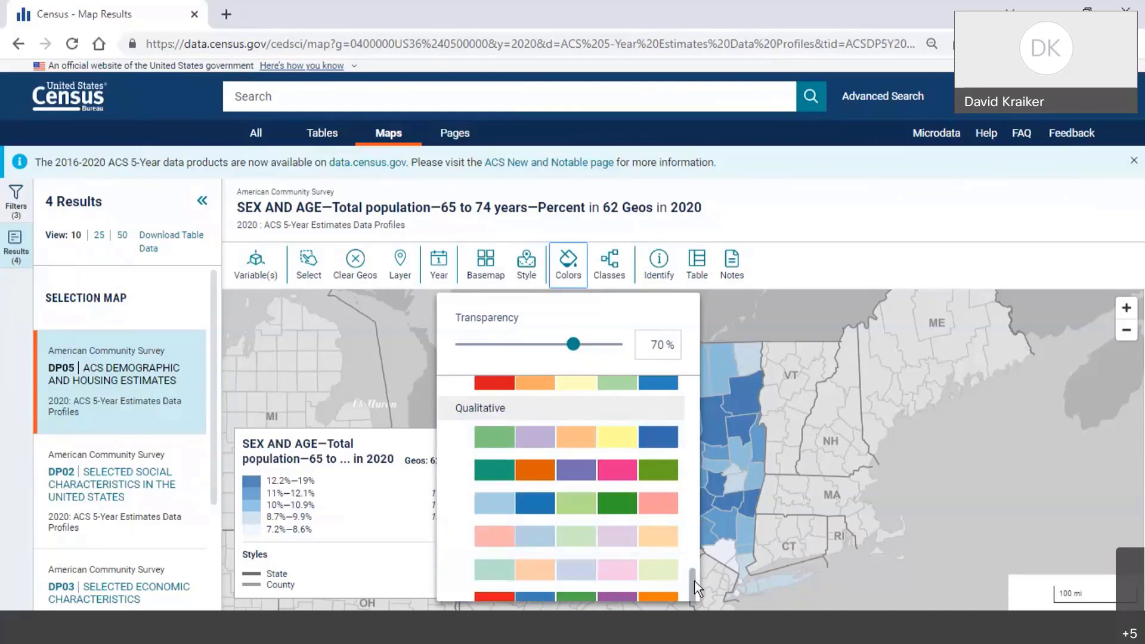
scroll(693, 592, up, 5)
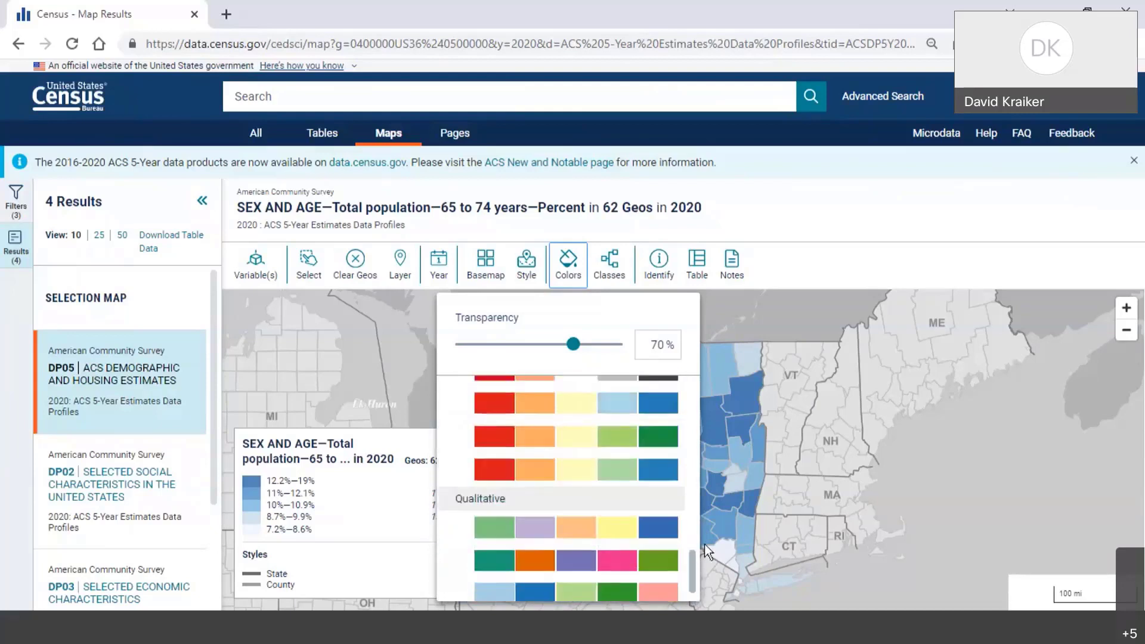
drag(706, 538, 692, 406)
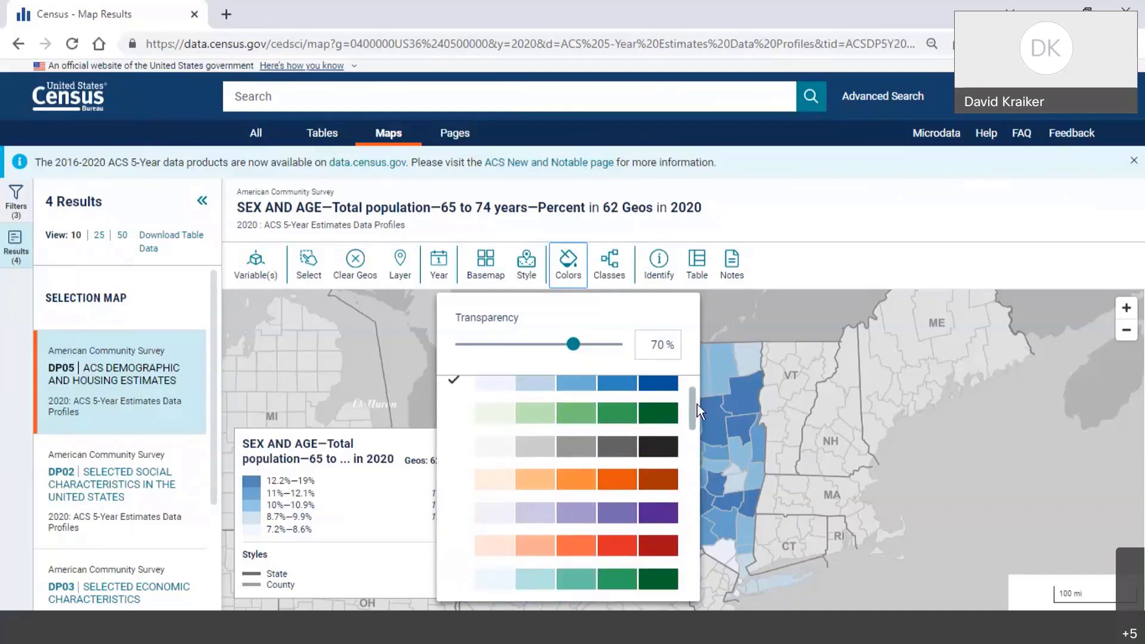
click(584, 485)
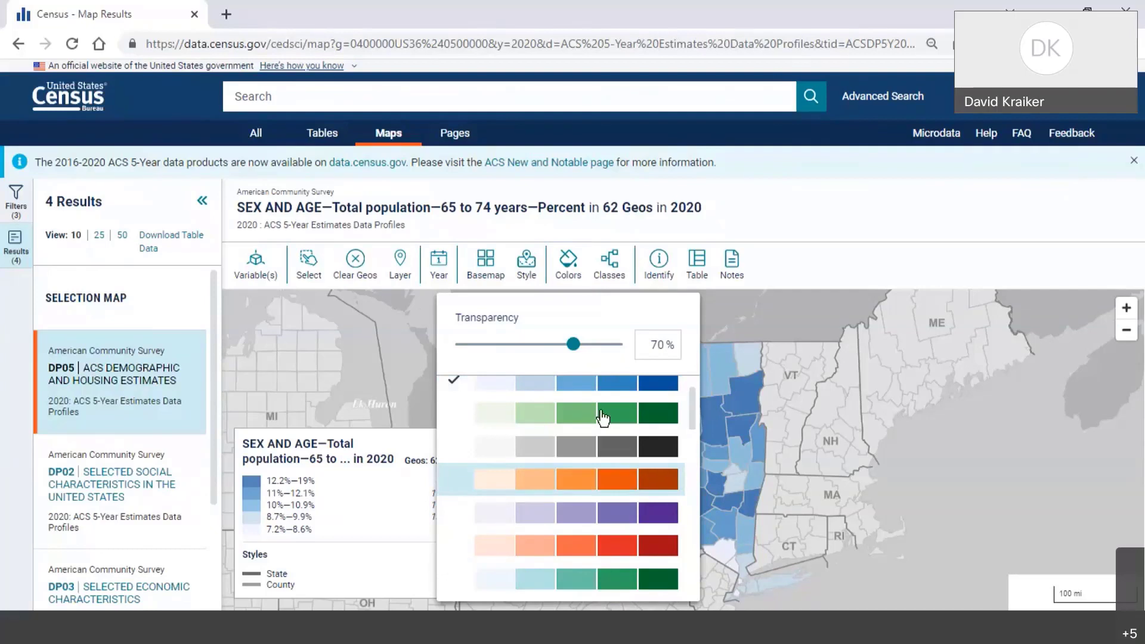
drag(573, 344, 617, 344)
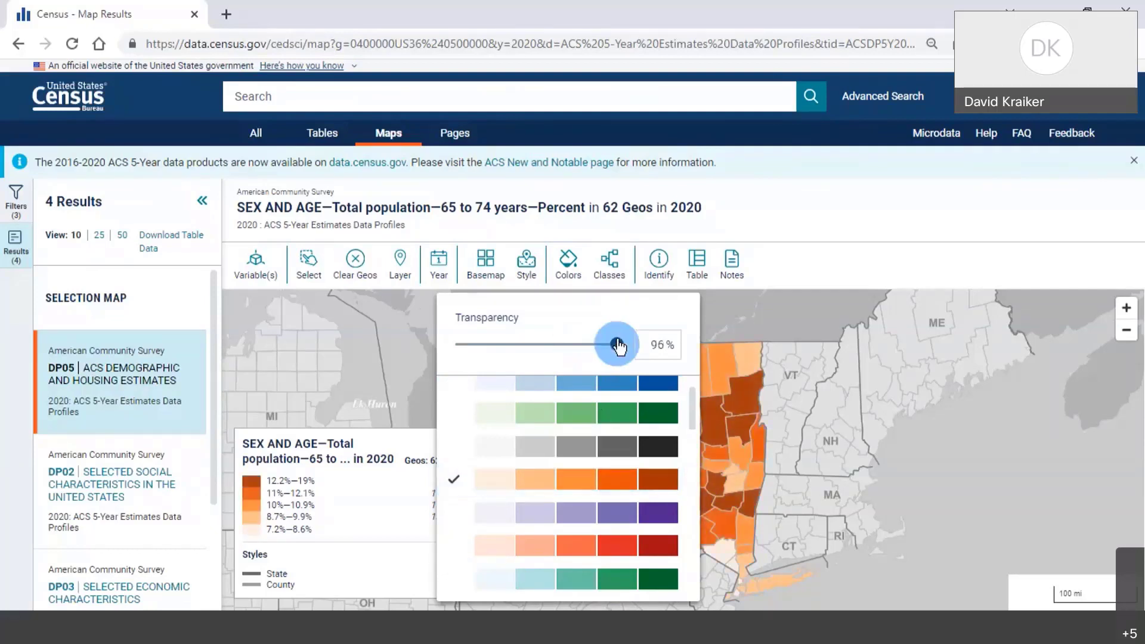
click(781, 268)
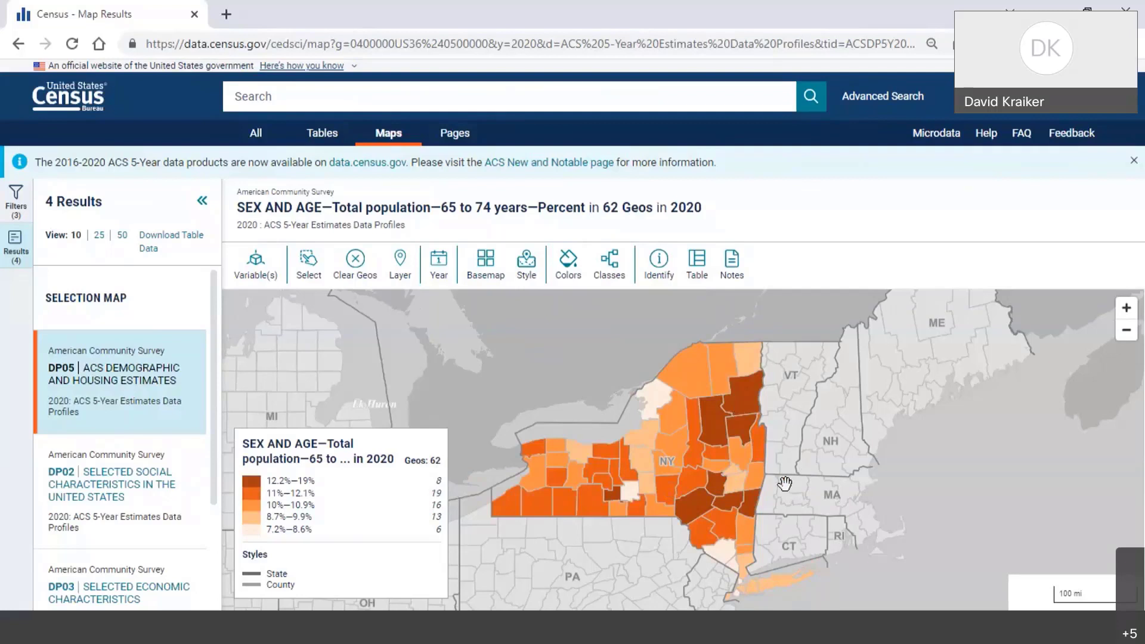
Step: Look up the percent aged 65 to 74 years for Fulton County on the enlarged map
scroll(785, 483, up, 1)
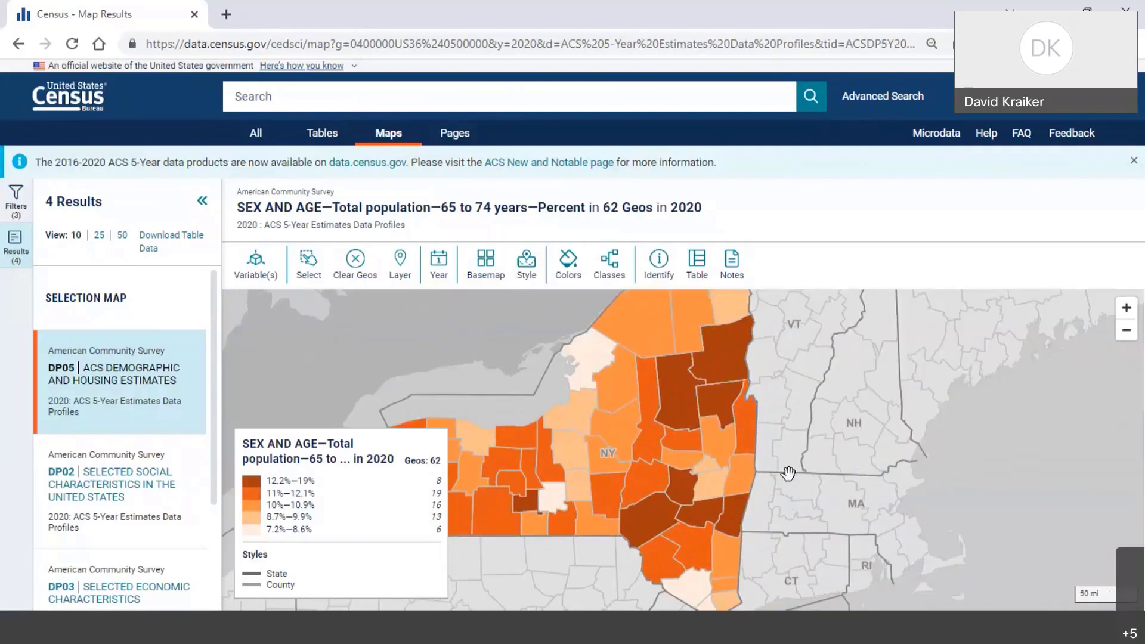
scroll(783, 467, up, 1)
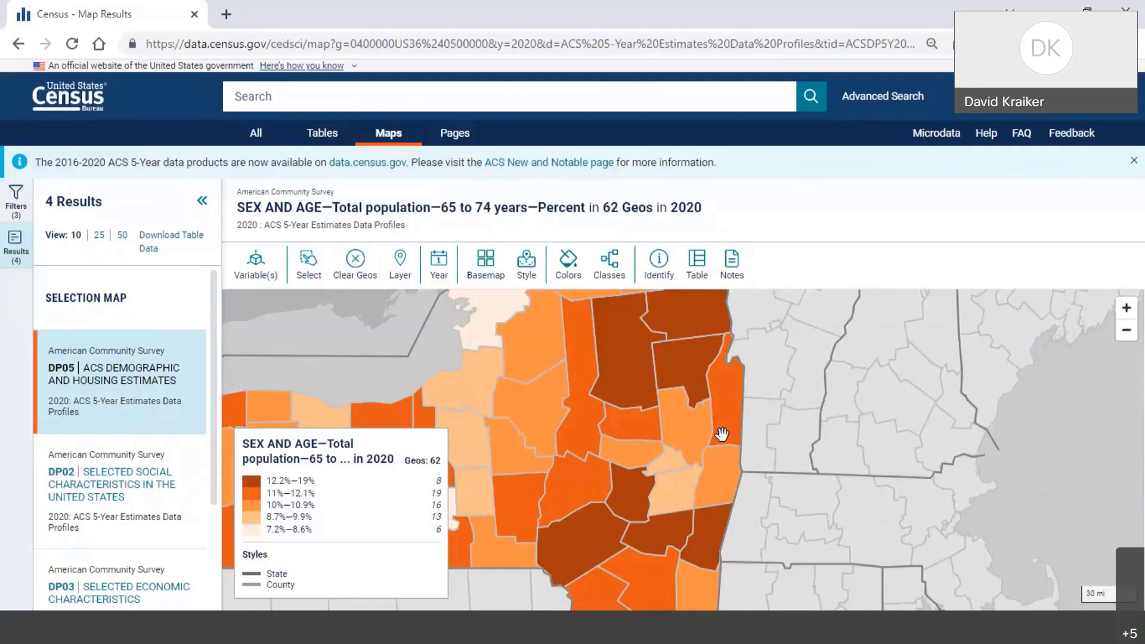
scroll(723, 432, up, 1)
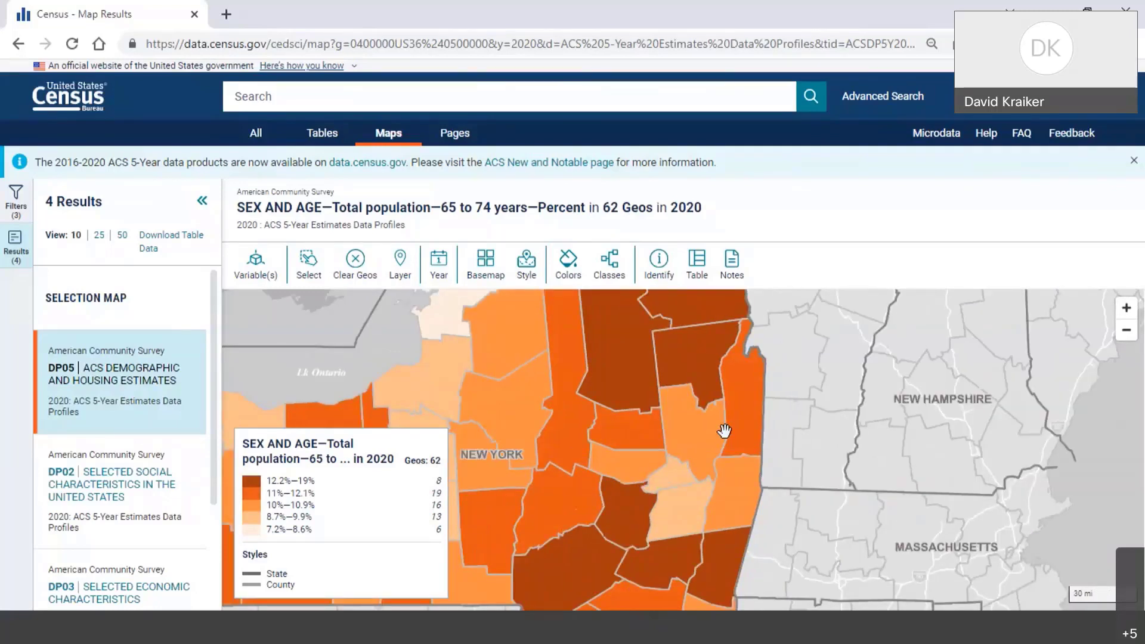
scroll(724, 431, up, 1)
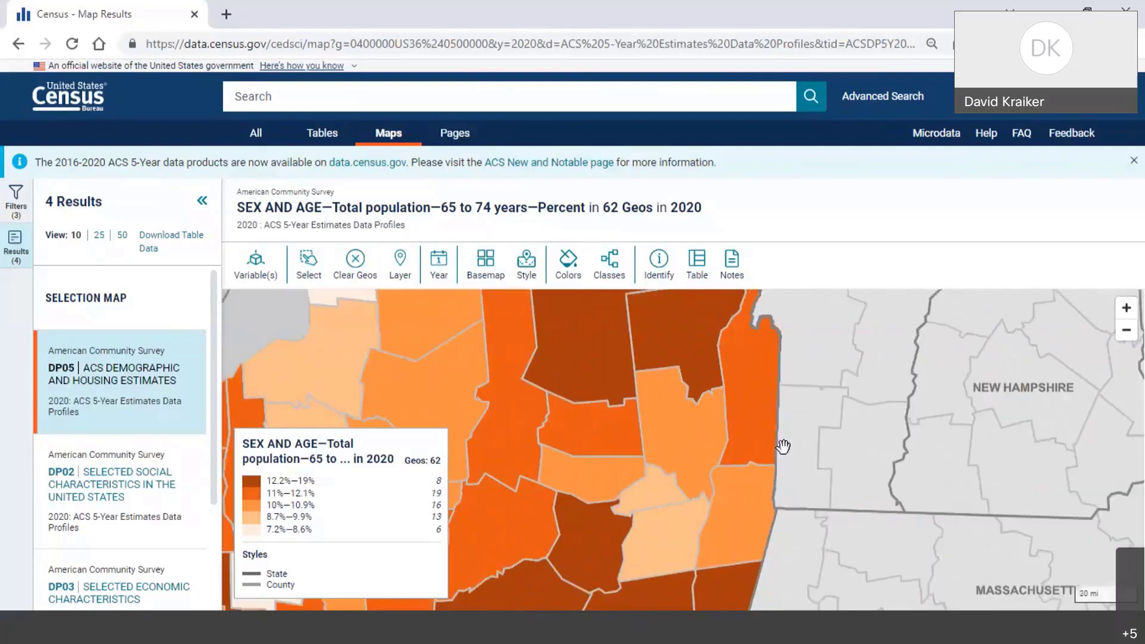
click(589, 439)
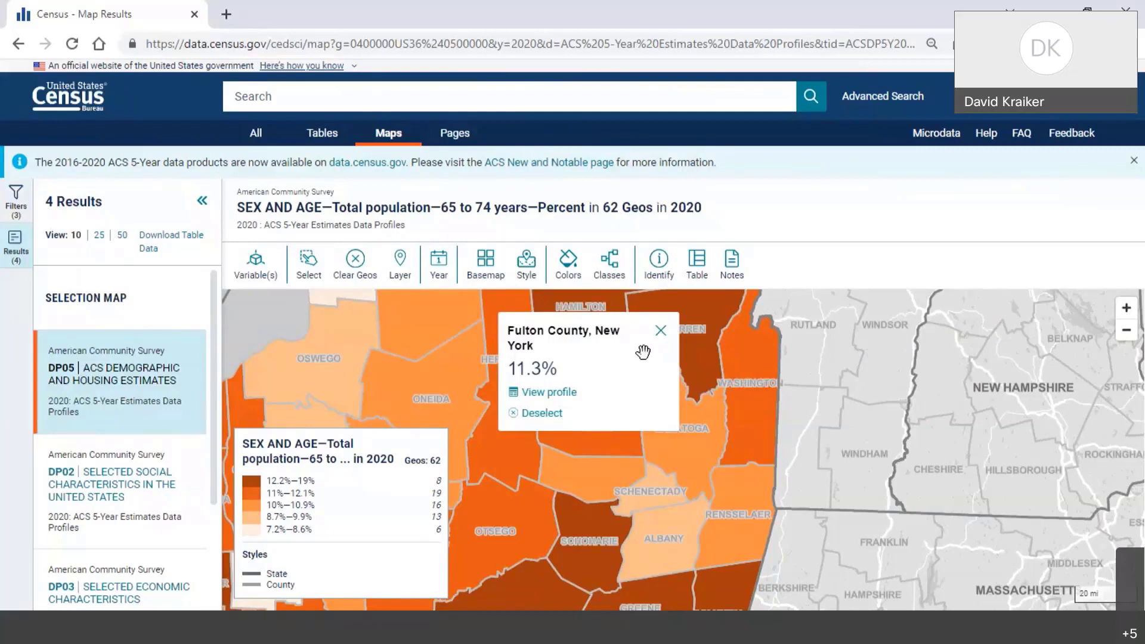
Step: Close the Fulton County details and add All Counties within New Jersey to the geography filters
click(660, 331)
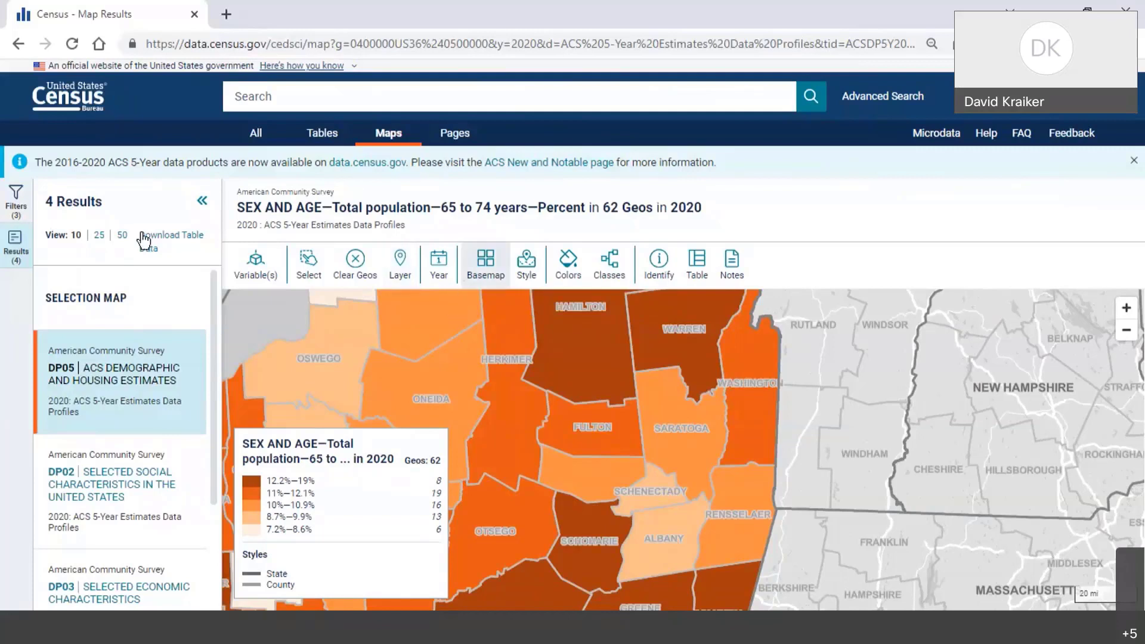
click(13, 203)
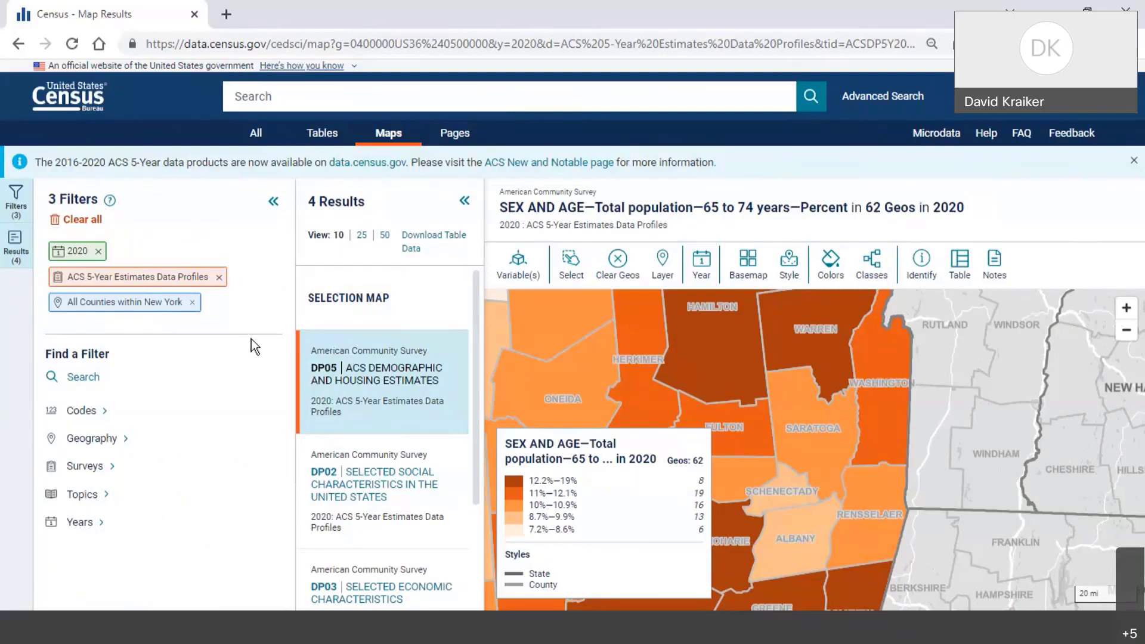
click(90, 441)
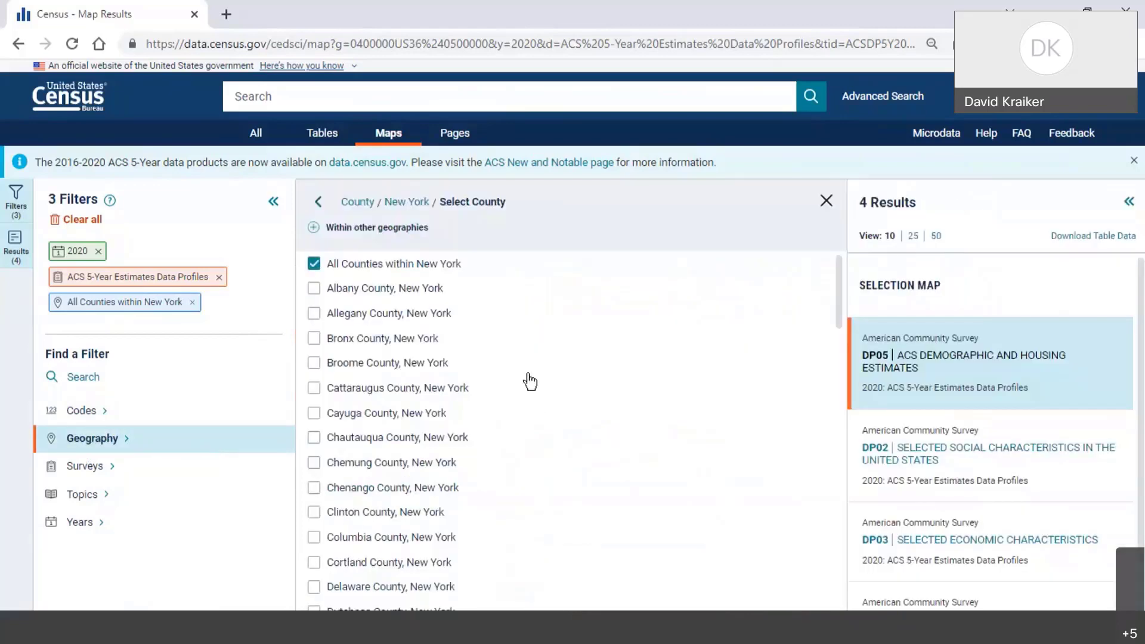
click(352, 202)
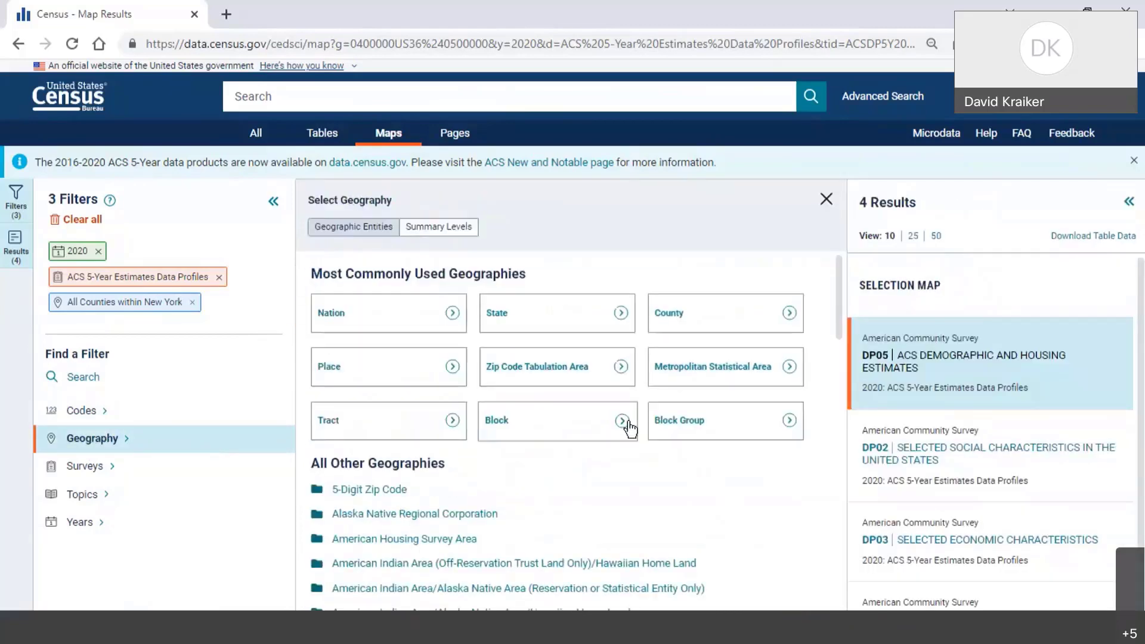
click(663, 343)
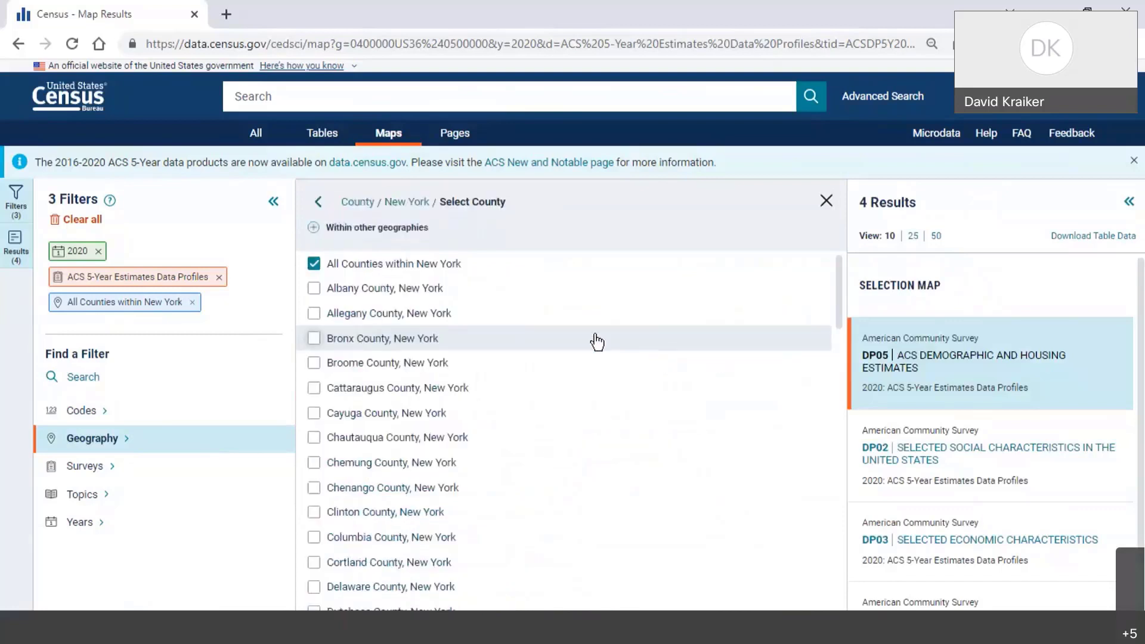
click(407, 203)
scroll(459, 360, down, 10)
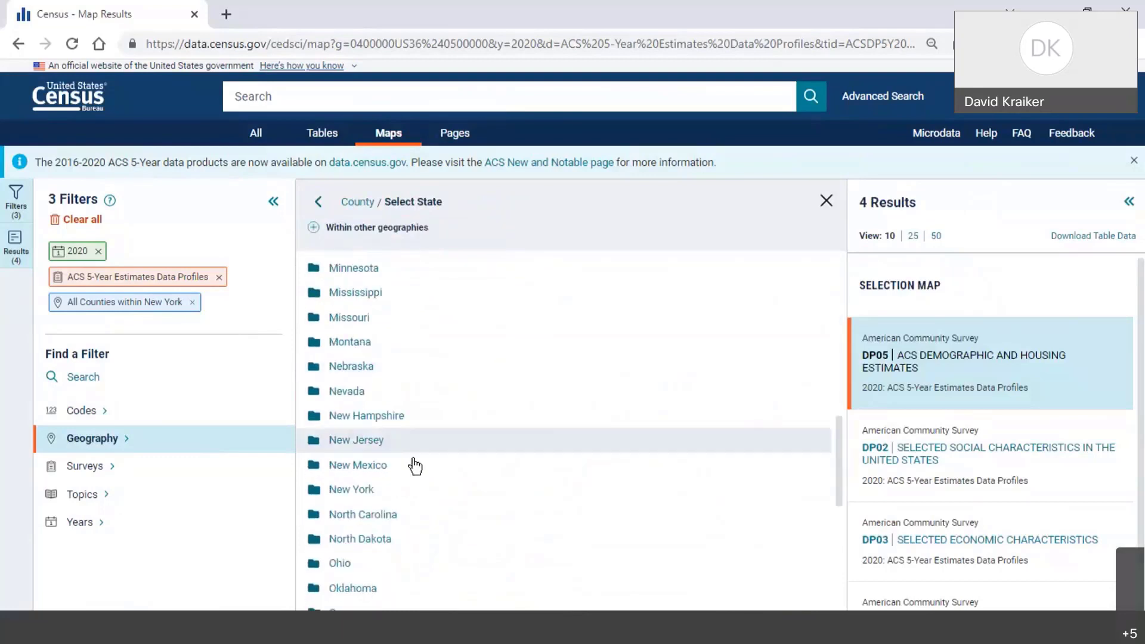
click(370, 439)
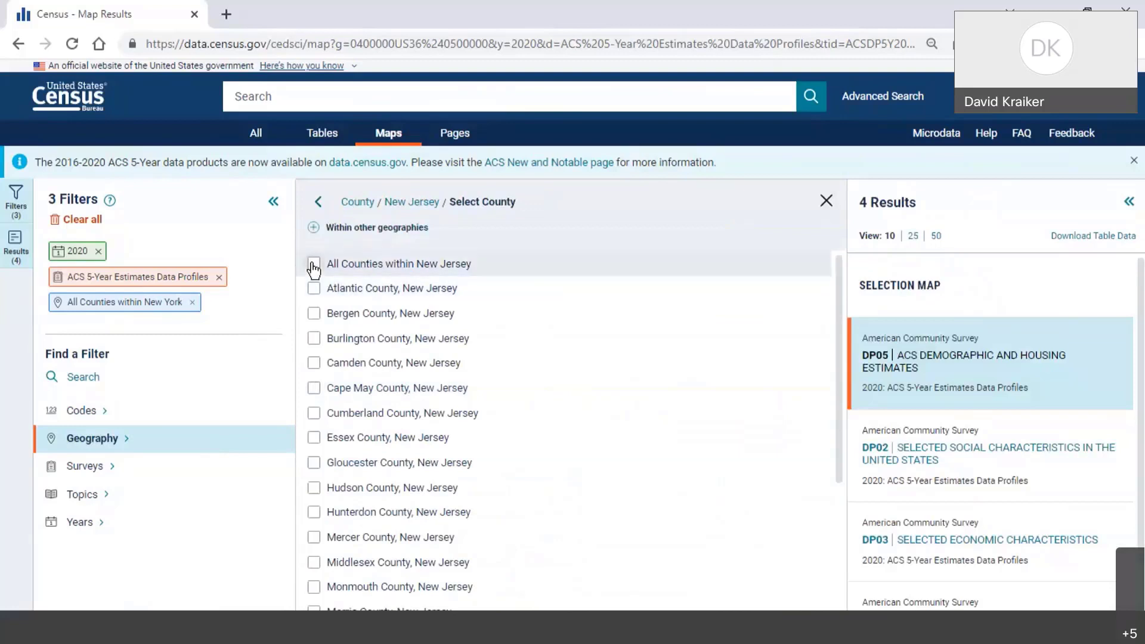
click(314, 266)
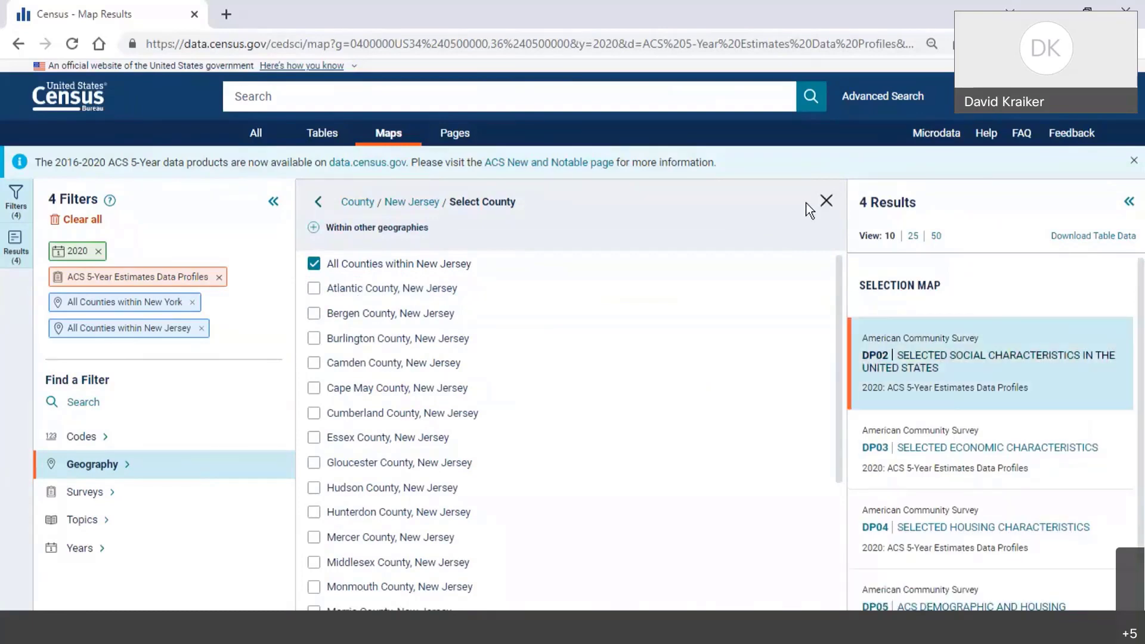
click(826, 201)
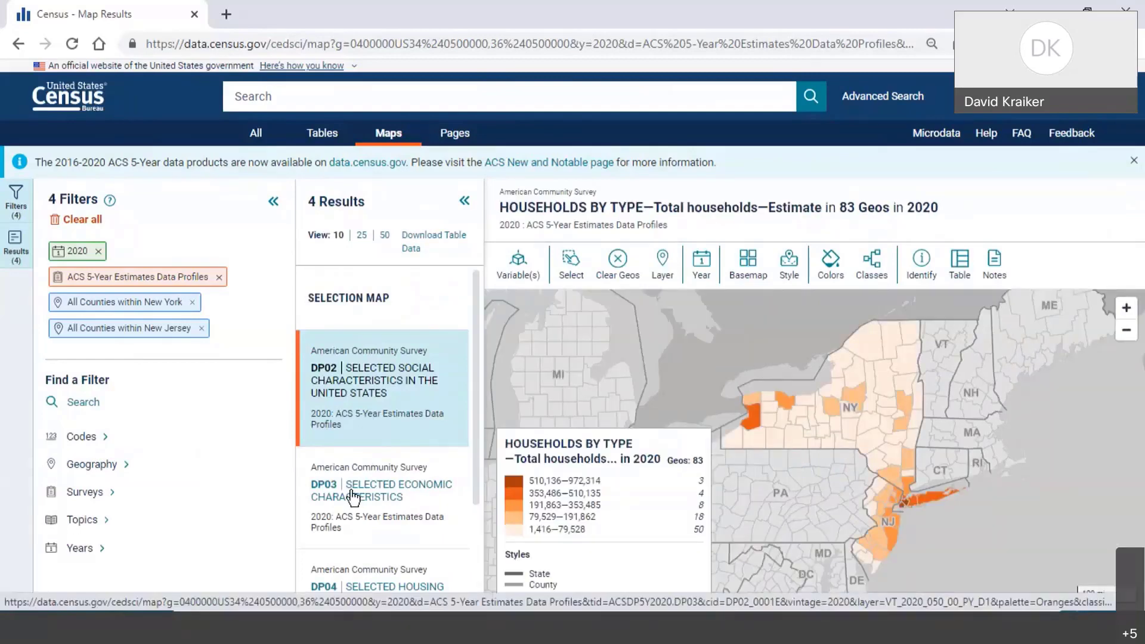
Step: Select DP03 Selected Economic Characteristics for the map and open its full table
click(353, 496)
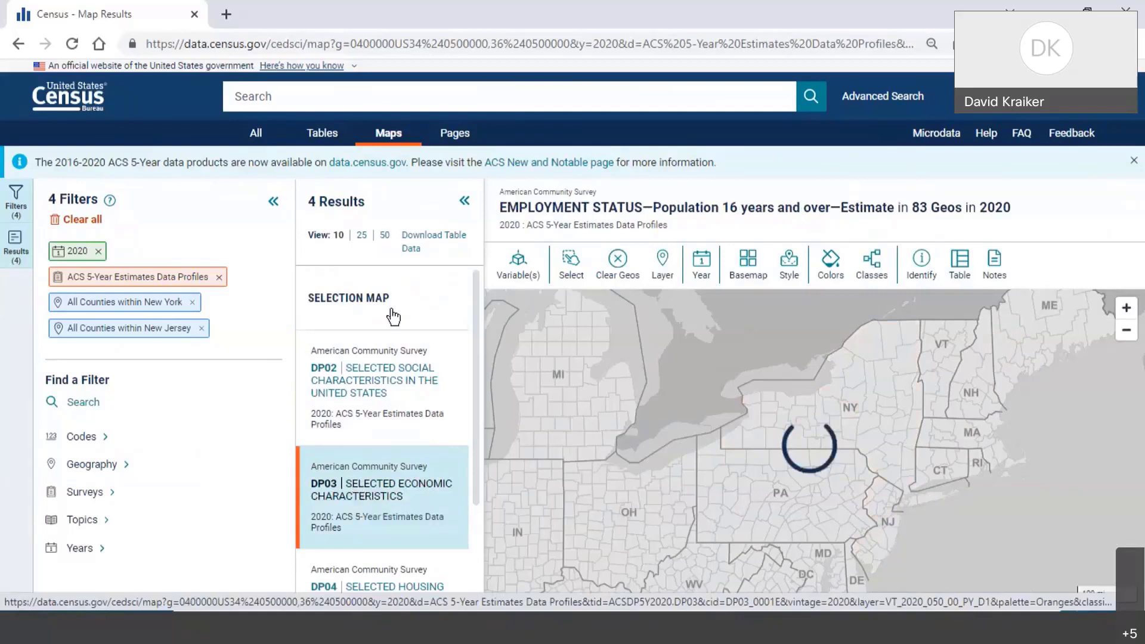
click(464, 203)
click(509, 265)
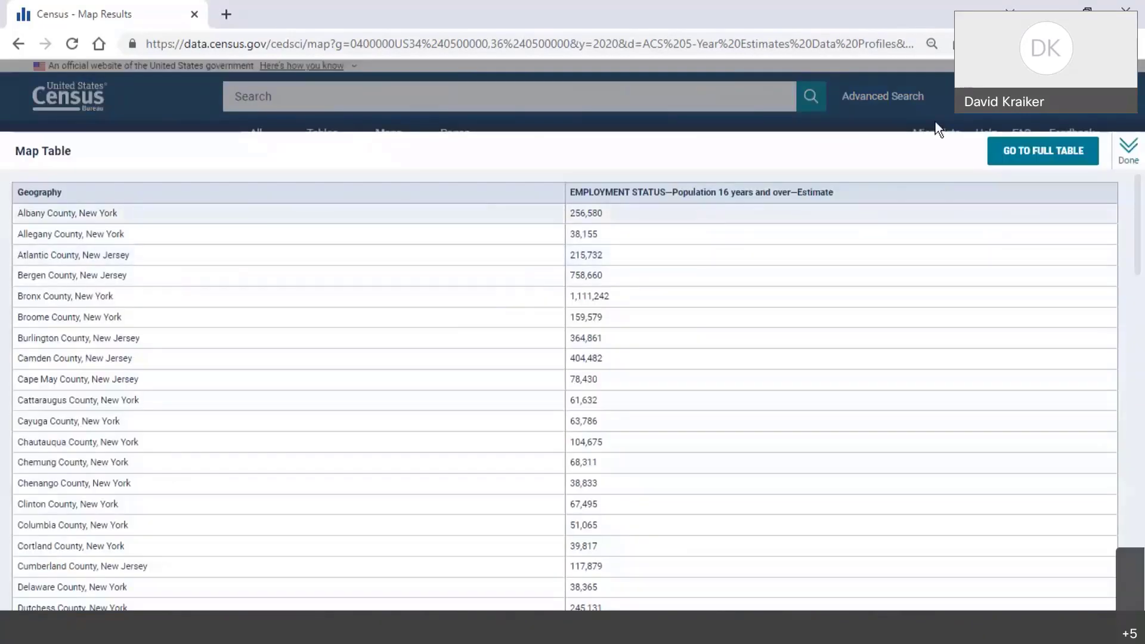
click(1041, 152)
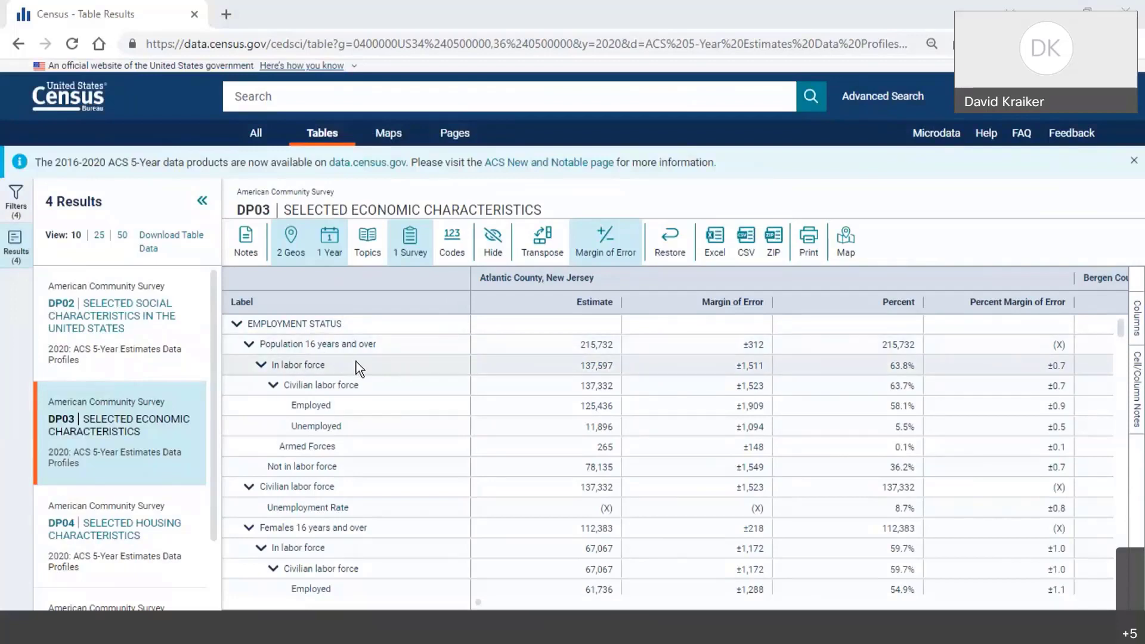
Step: Look through the DP03 table from employment status down to the median household income row under Income and Benefits
scroll(356, 364, down, 3)
scroll(382, 405, down, 2)
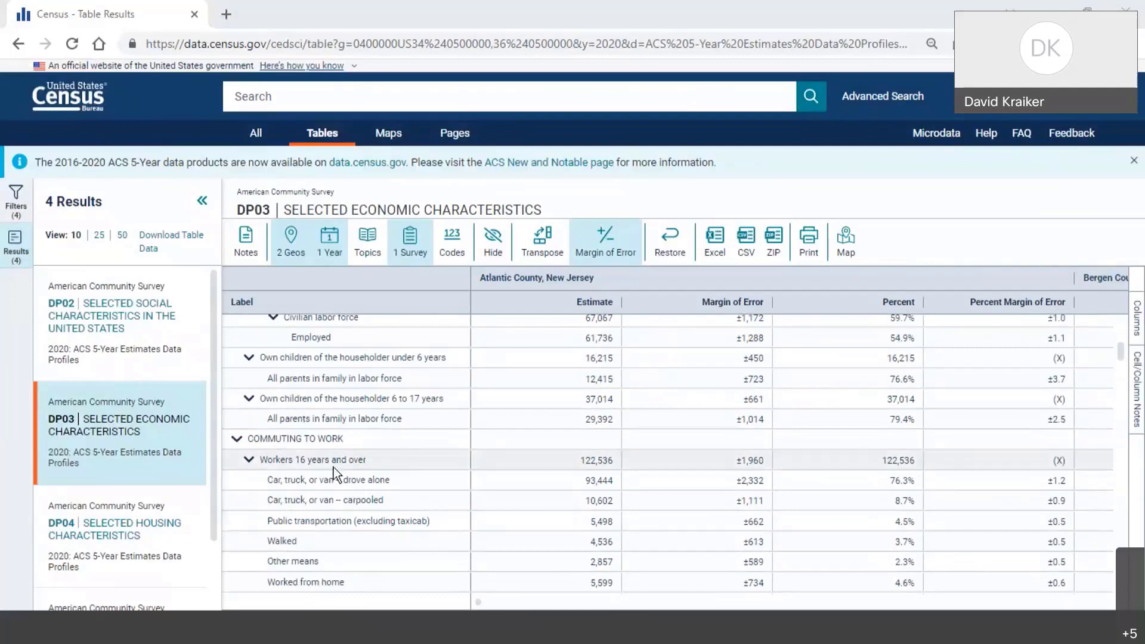
scroll(394, 453, down, 5)
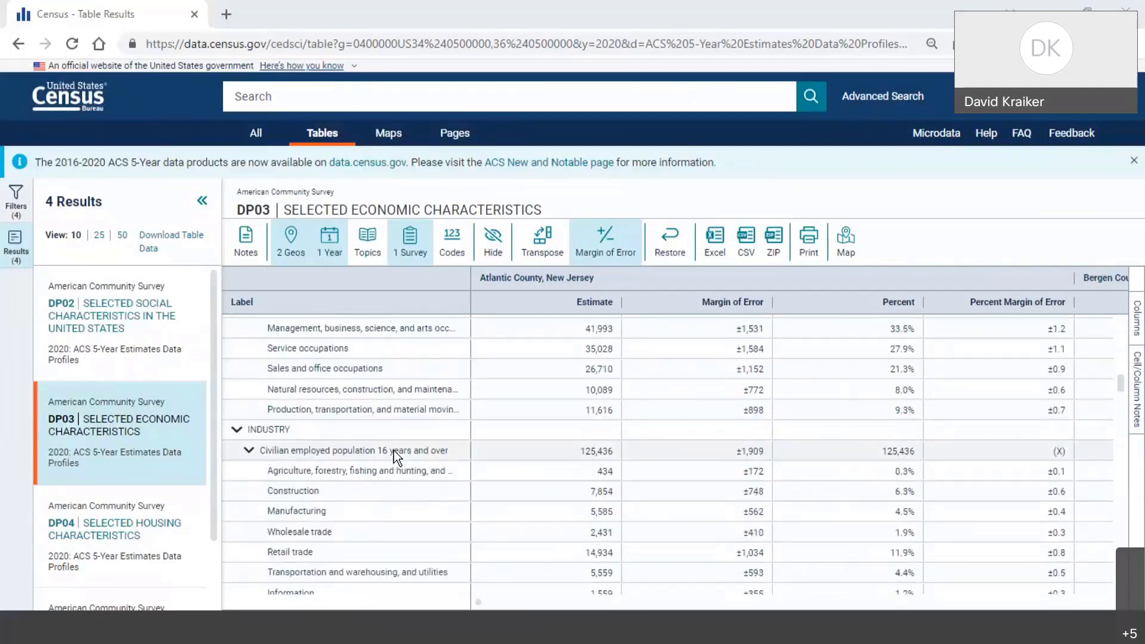
scroll(394, 450, down, 5)
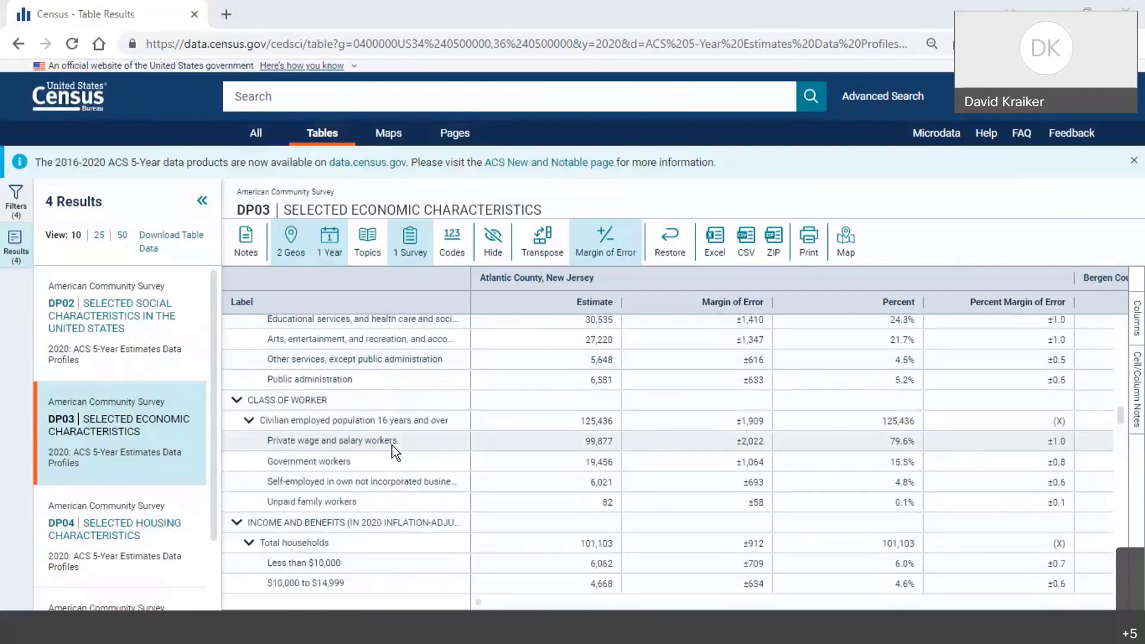
scroll(386, 422, down, 4)
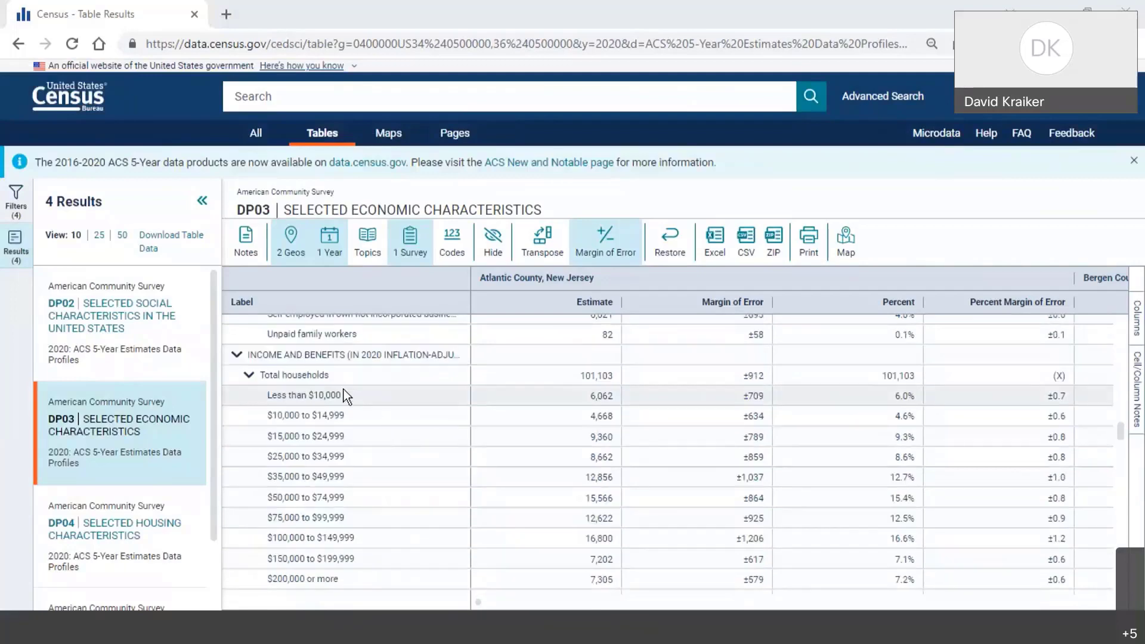
scroll(355, 390, down, 2)
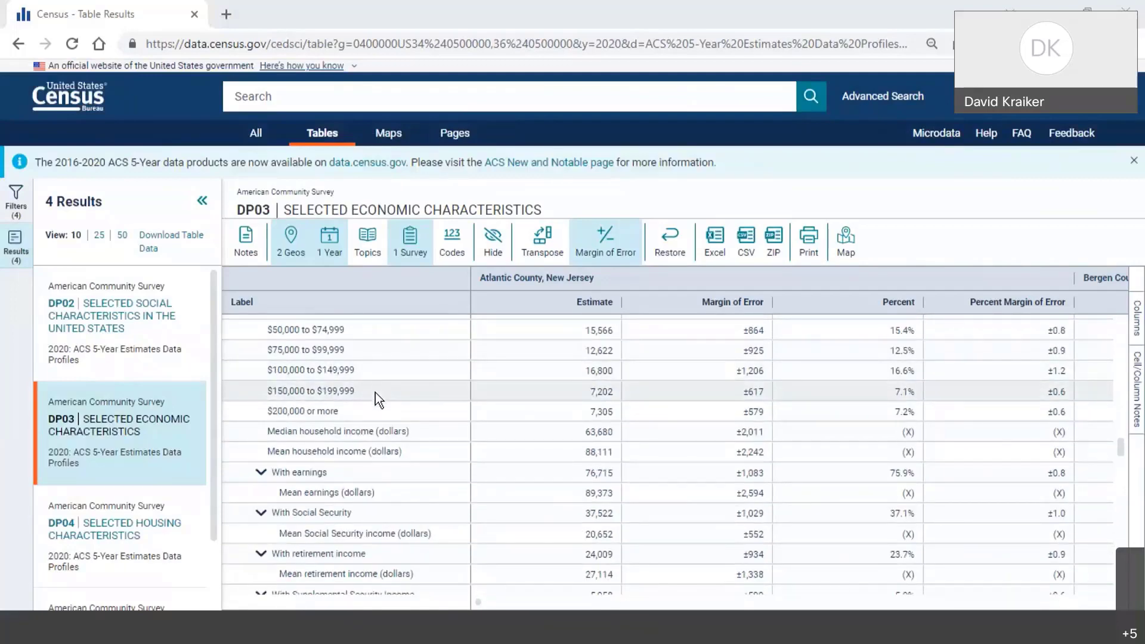
scroll(374, 393, down, 2)
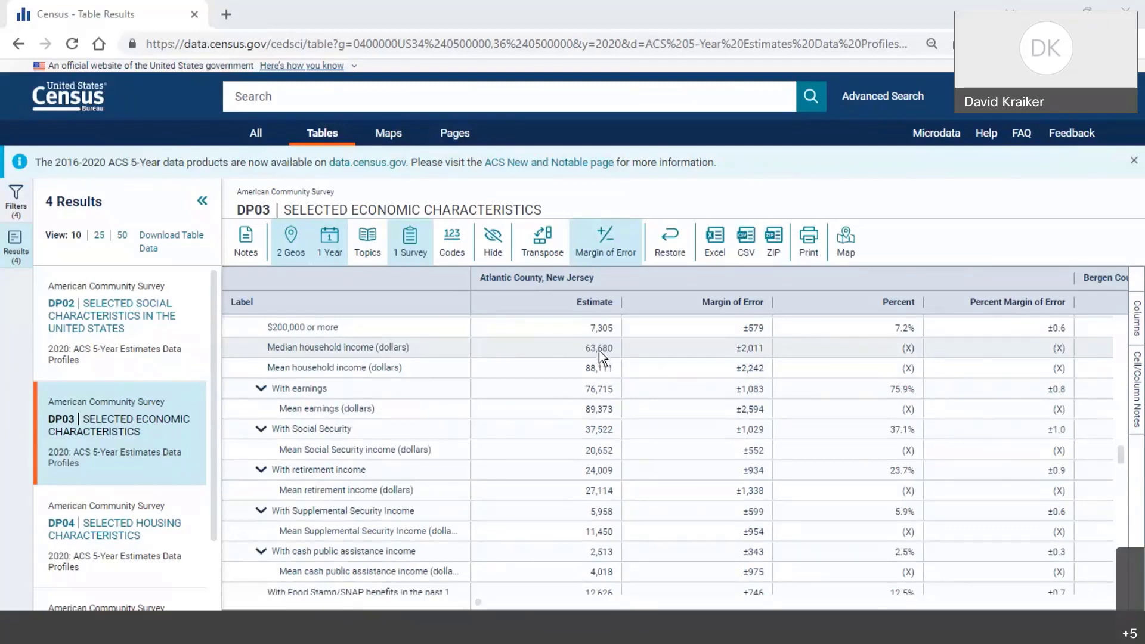
Step: Return to the DP03 map and set its variable to Total households, Median household income (dollars), Estimate
click(848, 244)
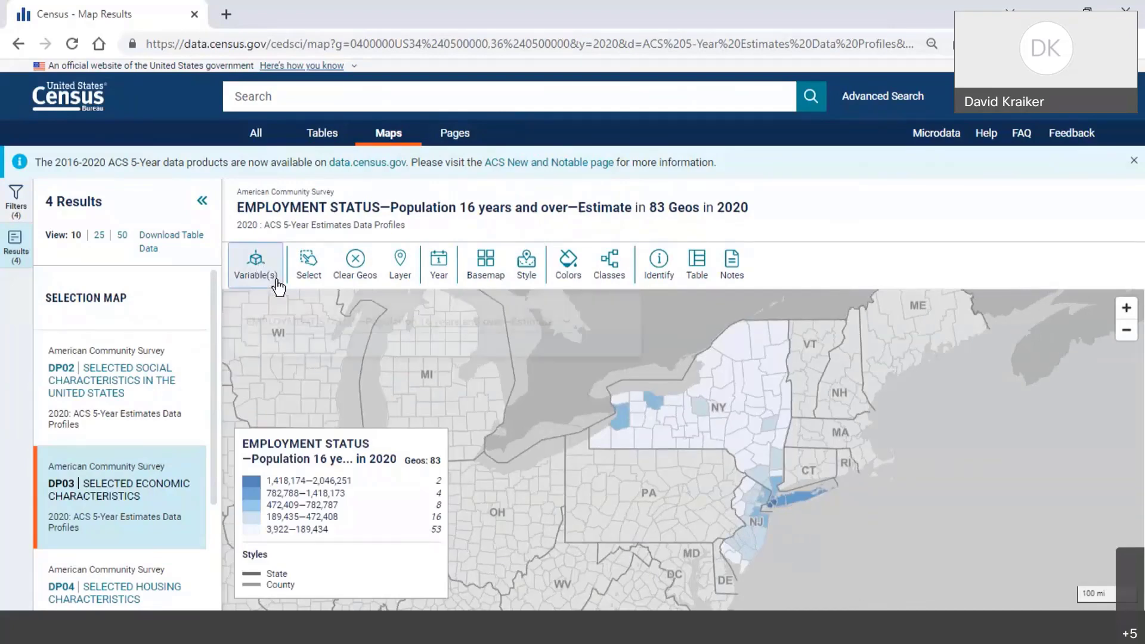
click(567, 325)
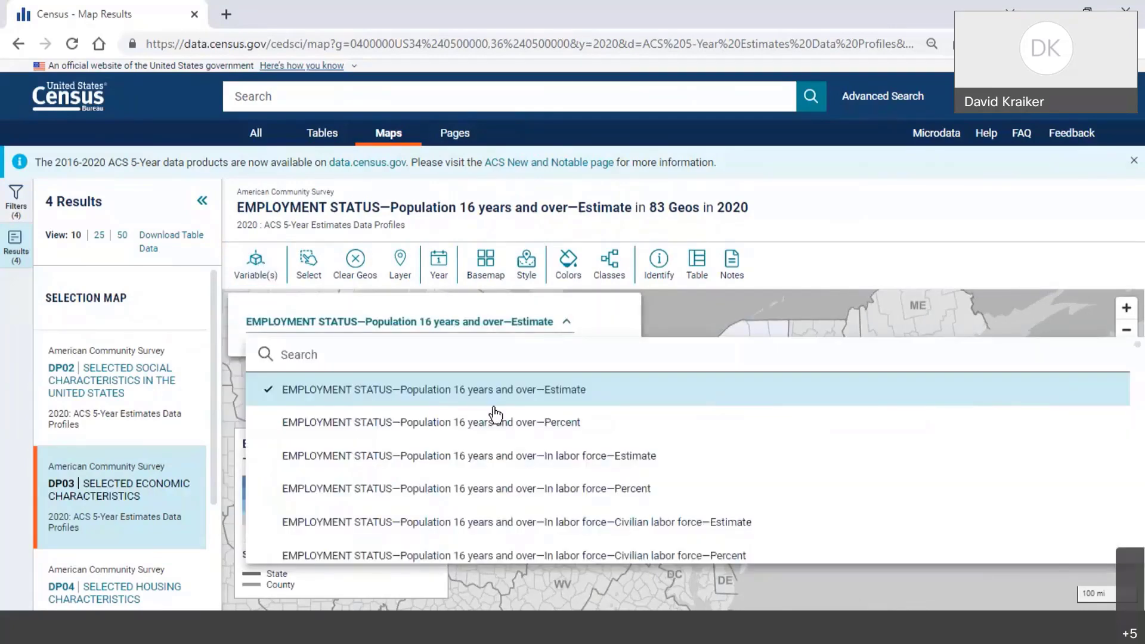
scroll(496, 414, down, 15)
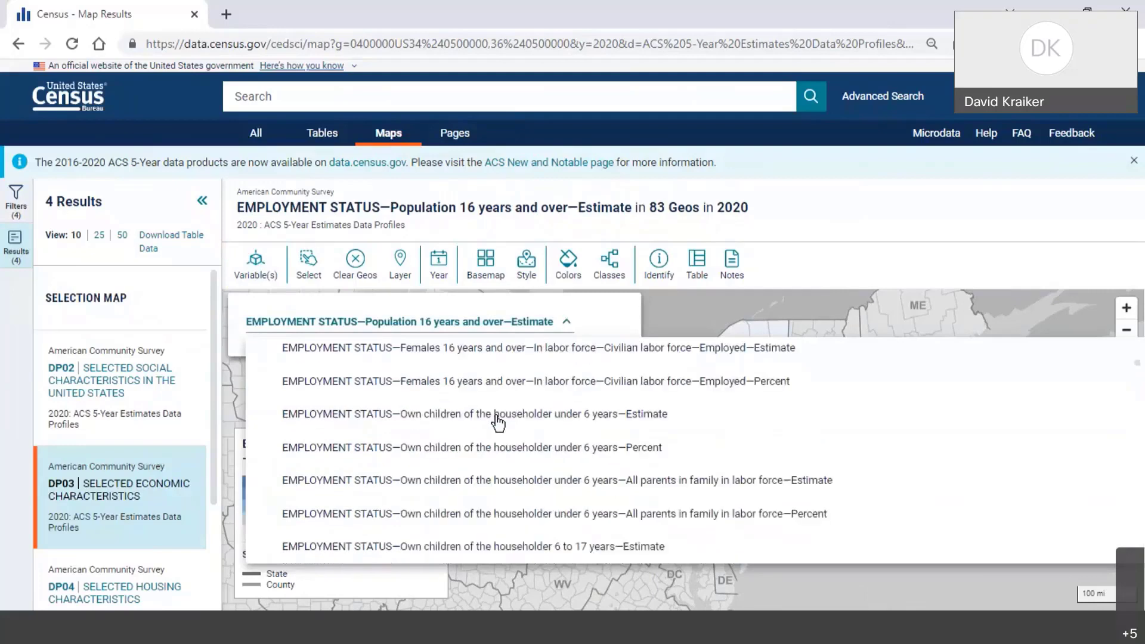
scroll(498, 423, down, 15)
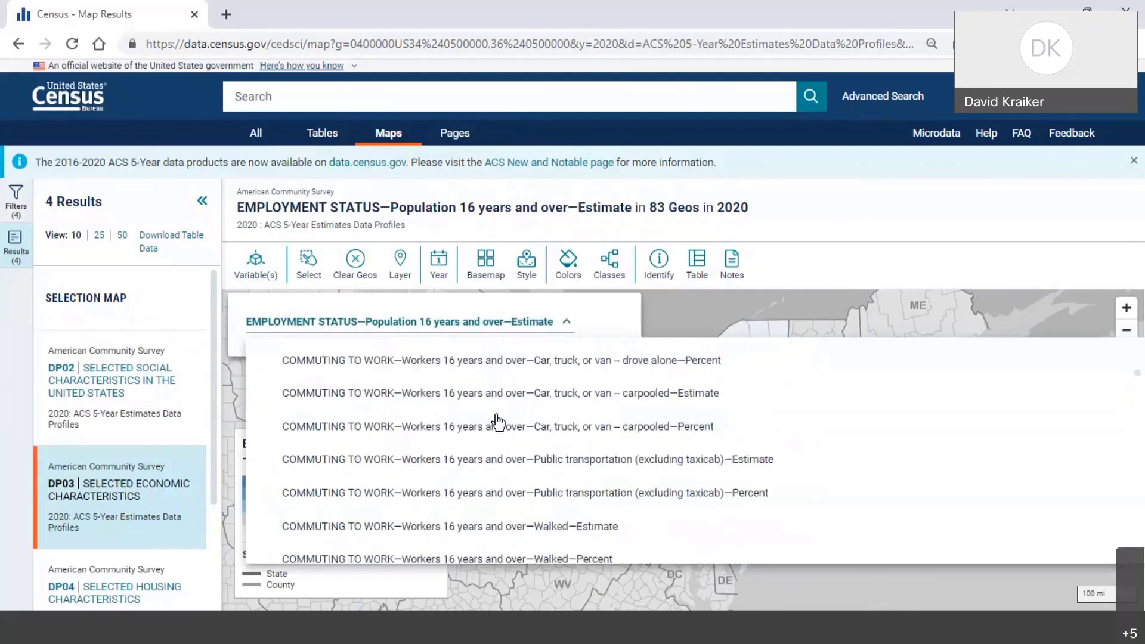
scroll(498, 424, down, 15)
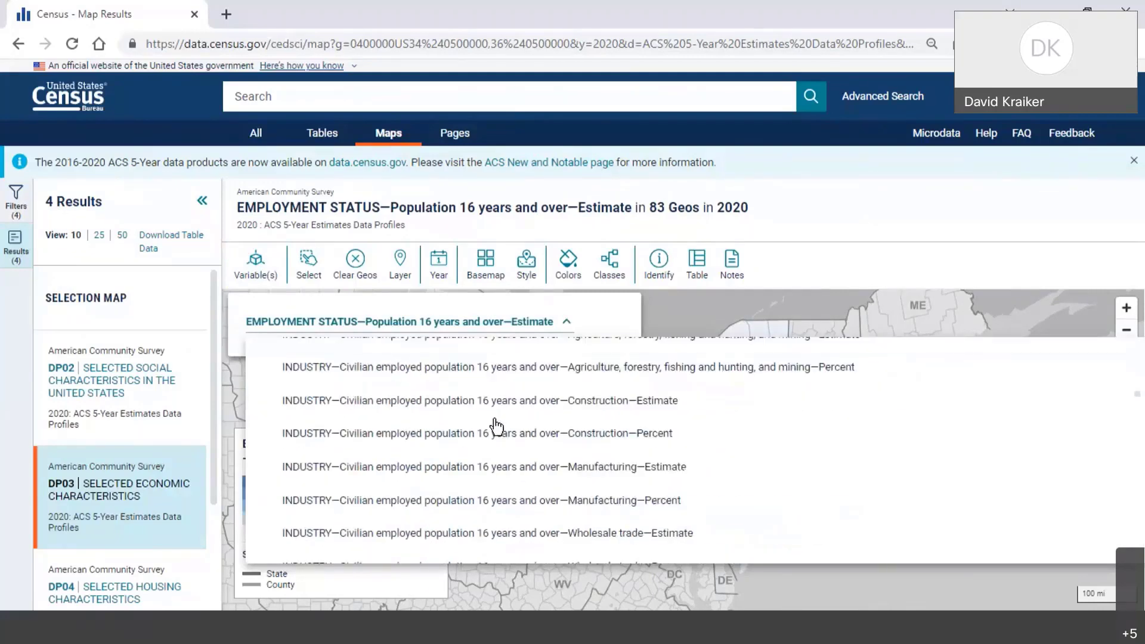
scroll(490, 431, down, 15)
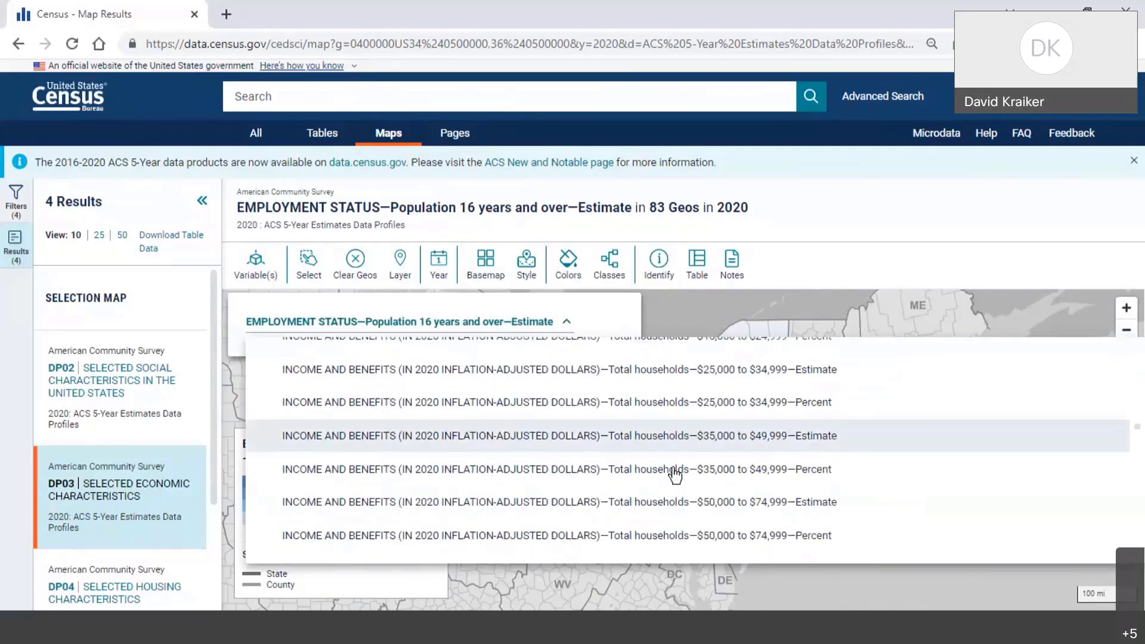
scroll(672, 507, down, 3)
scroll(582, 468, down, 3)
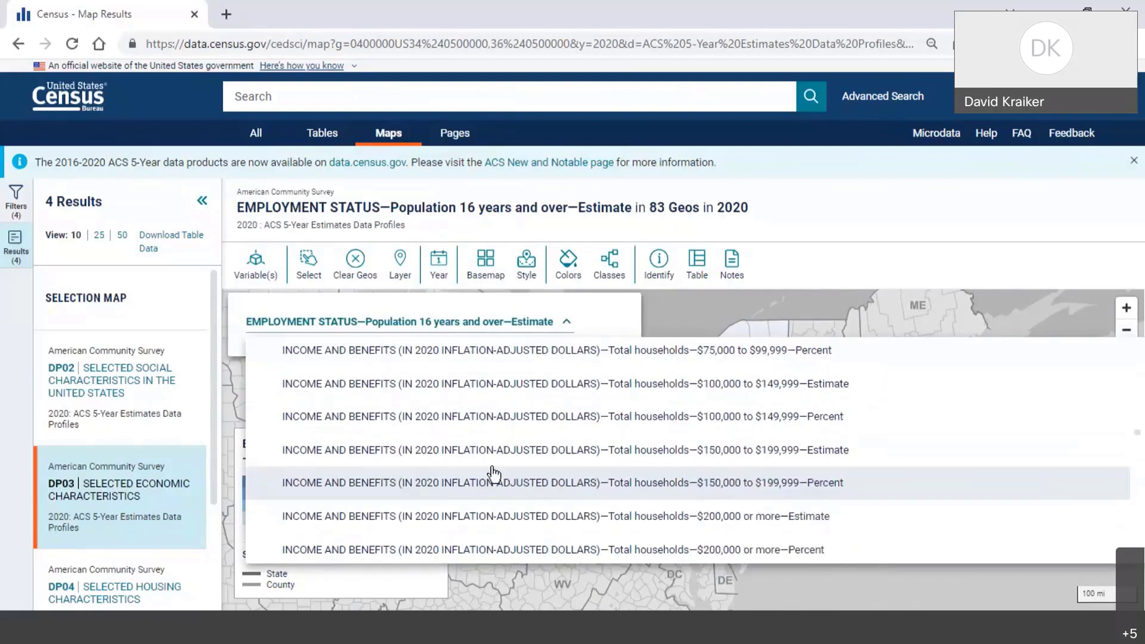
scroll(493, 475, down, 5)
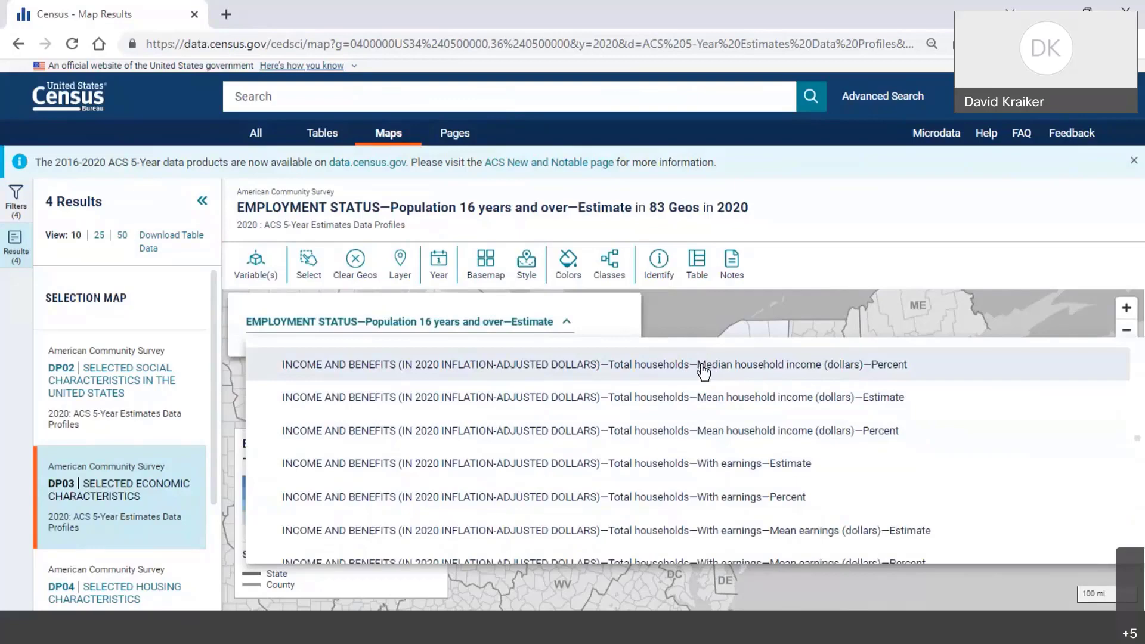
scroll(704, 371, up, 2)
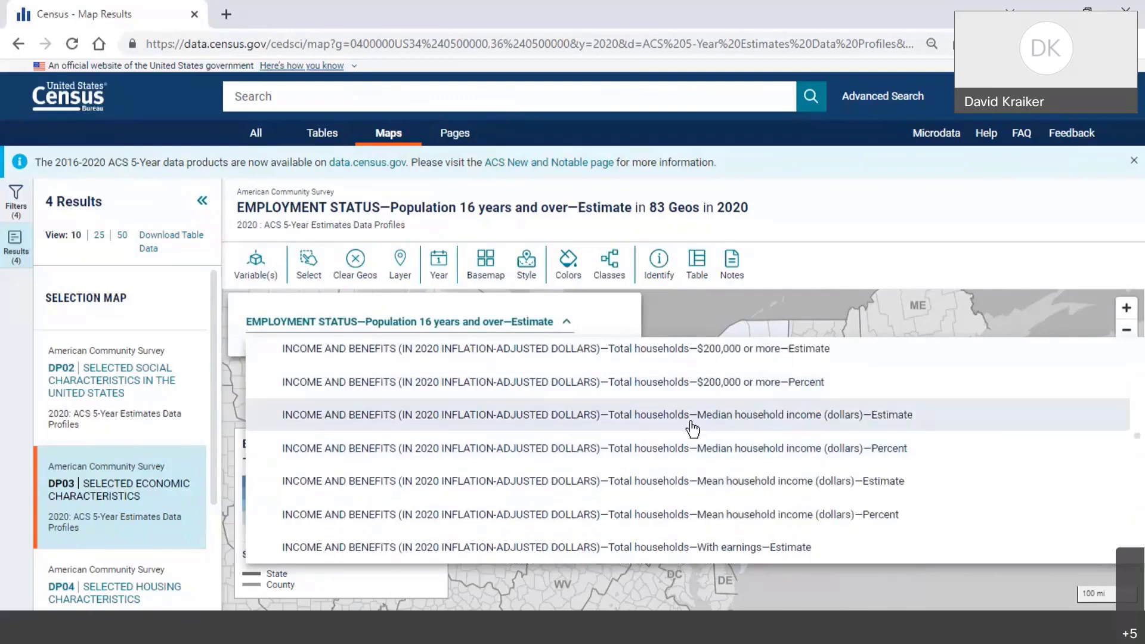
click(621, 420)
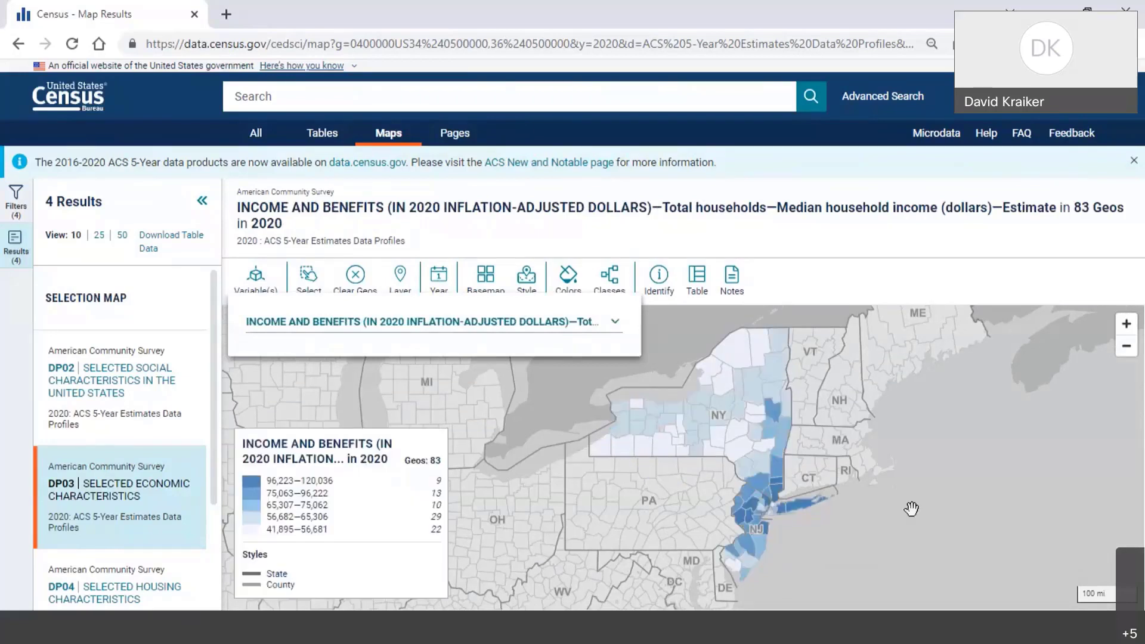
Step: Enlarge the view of New York and New Jersey by hiding the results list and showing the page in full screen
drag(911, 509, 768, 509)
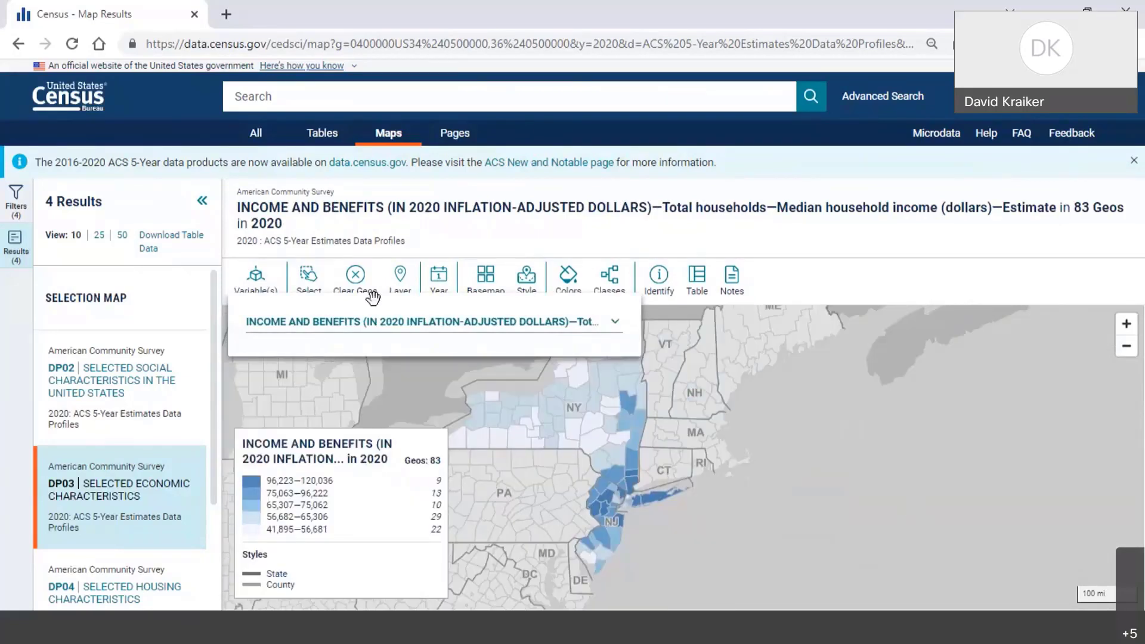
click(202, 201)
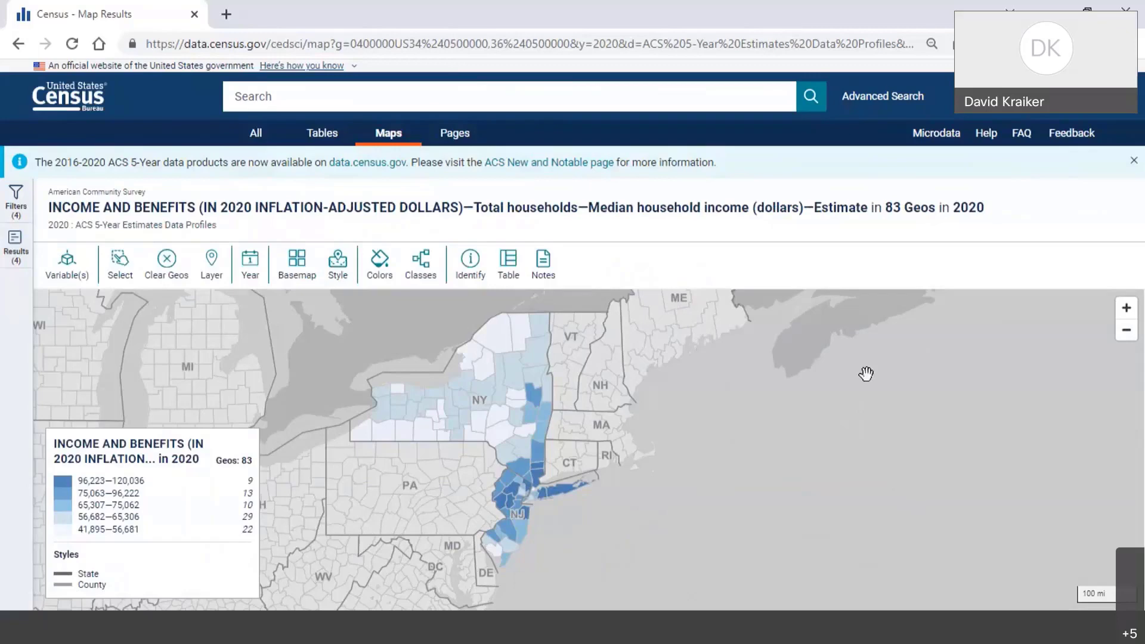
key(F11)
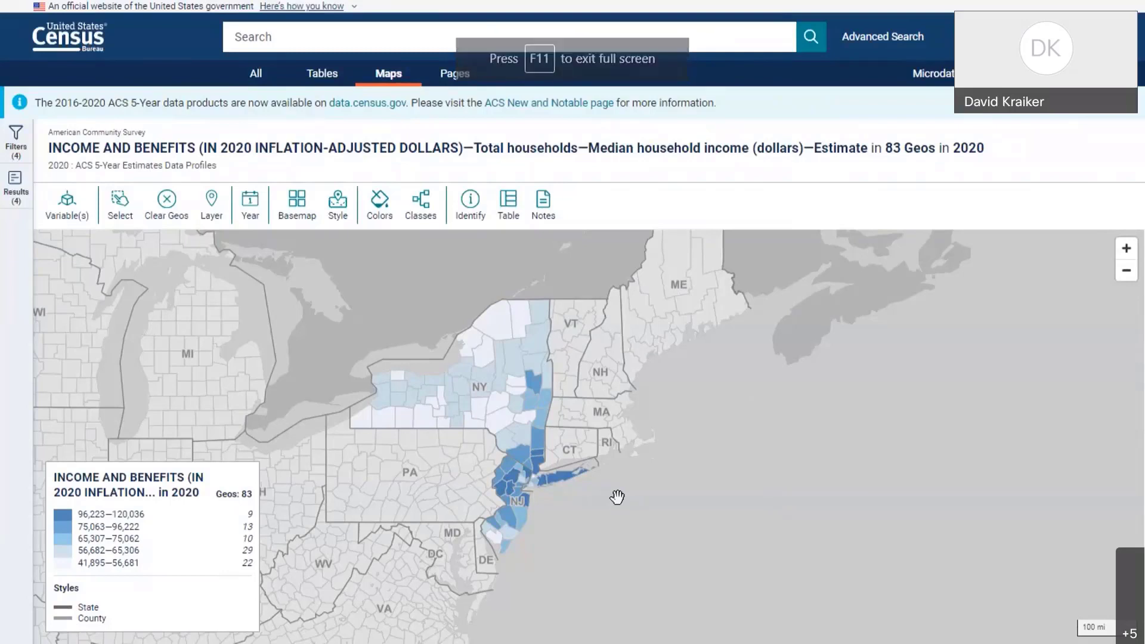
scroll(561, 498, up, 1)
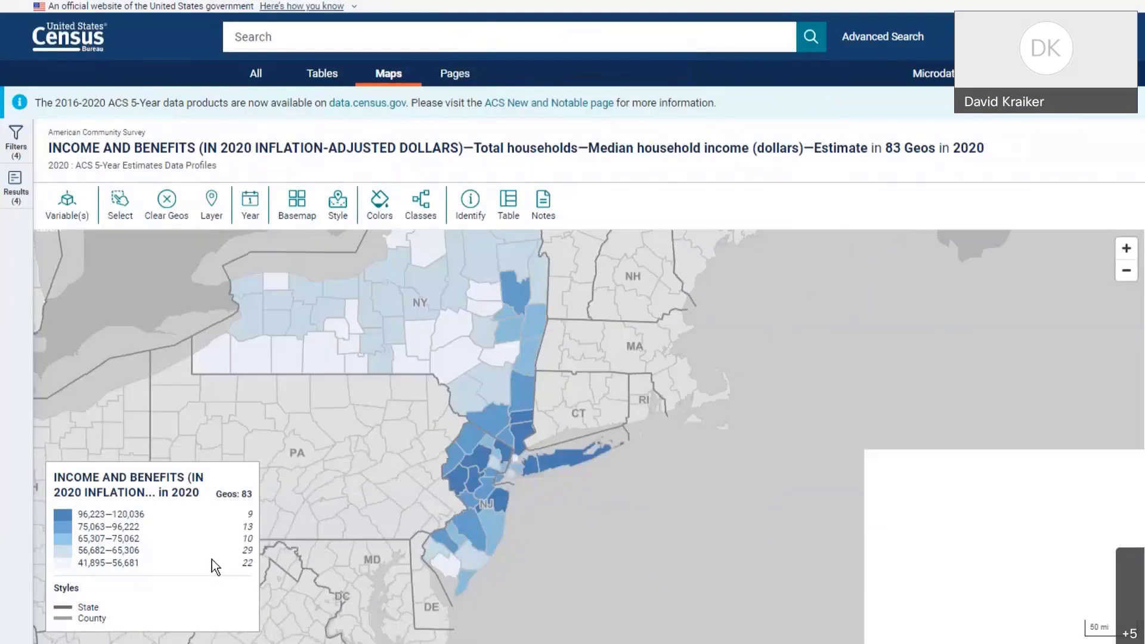
Step: Set the median household income map's classification type to Equal Interval
click(428, 215)
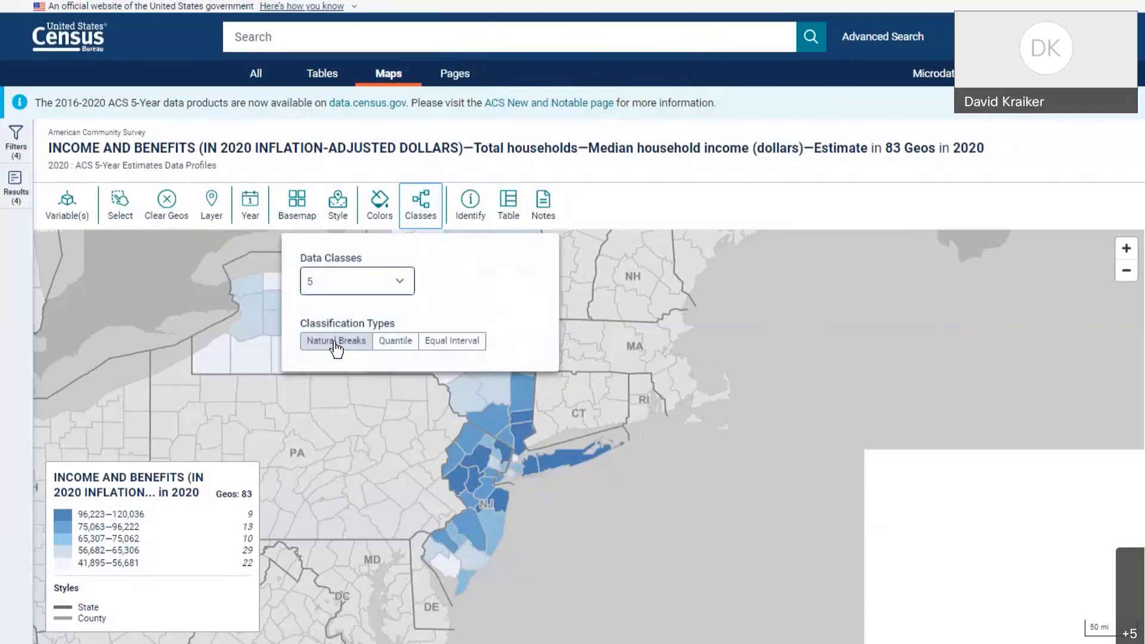
click(458, 345)
click(606, 217)
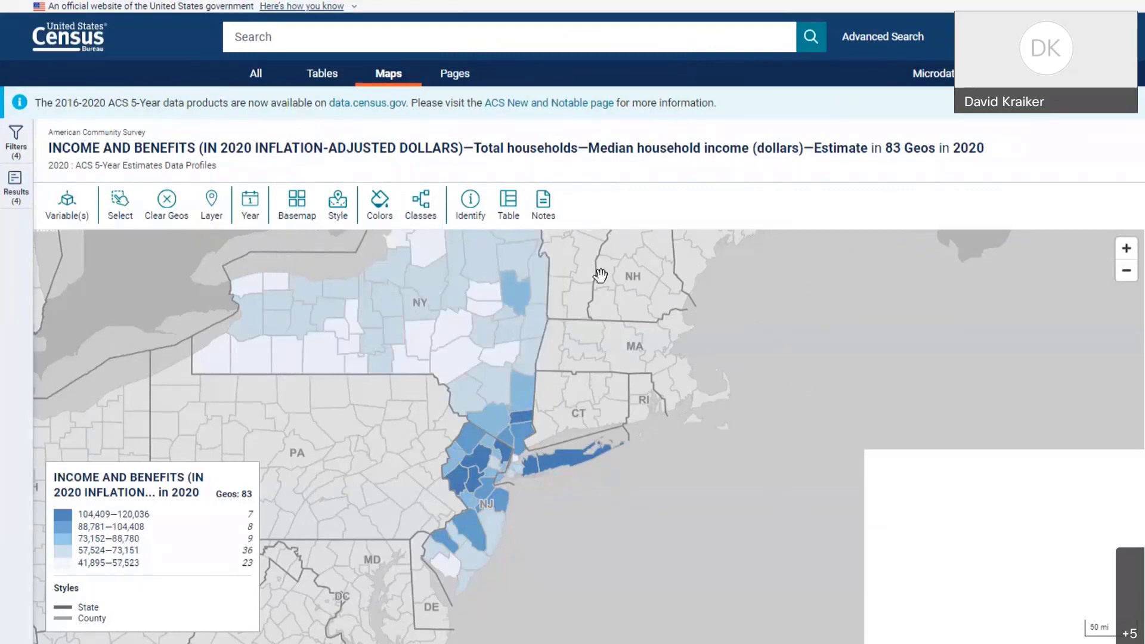
Step: Recolor the median household income map with the sequential orange color ramp
click(379, 206)
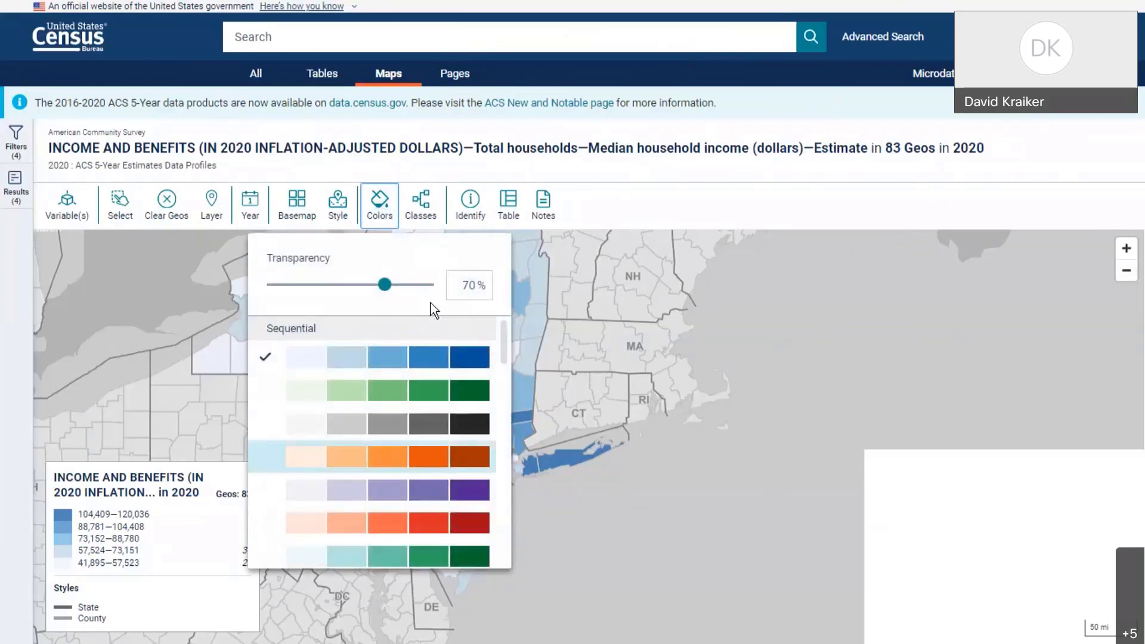
click(389, 285)
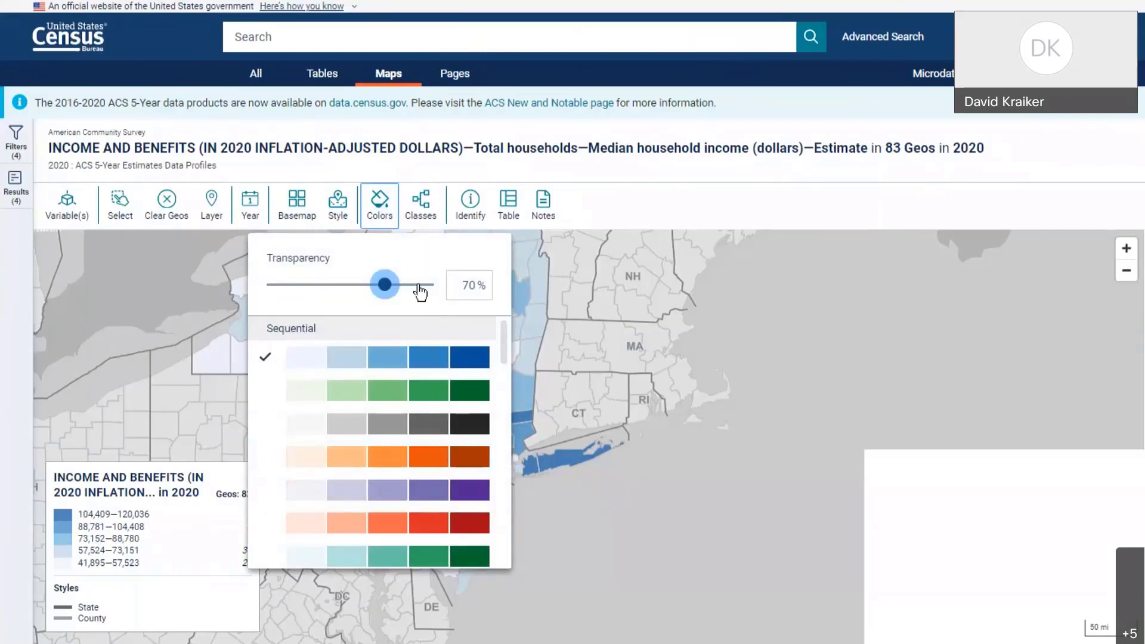
click(638, 243)
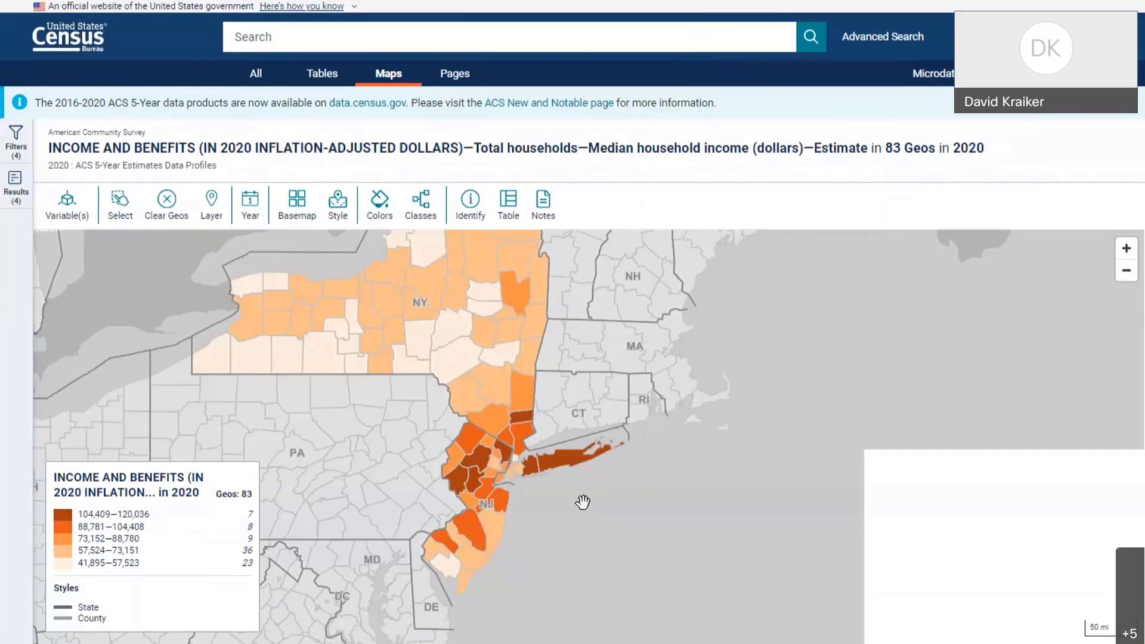
Step: Check the median household income of the darkest counties around New York City, including Nassau County, New York and Morris County, New Jersey
scroll(591, 471, up, 2)
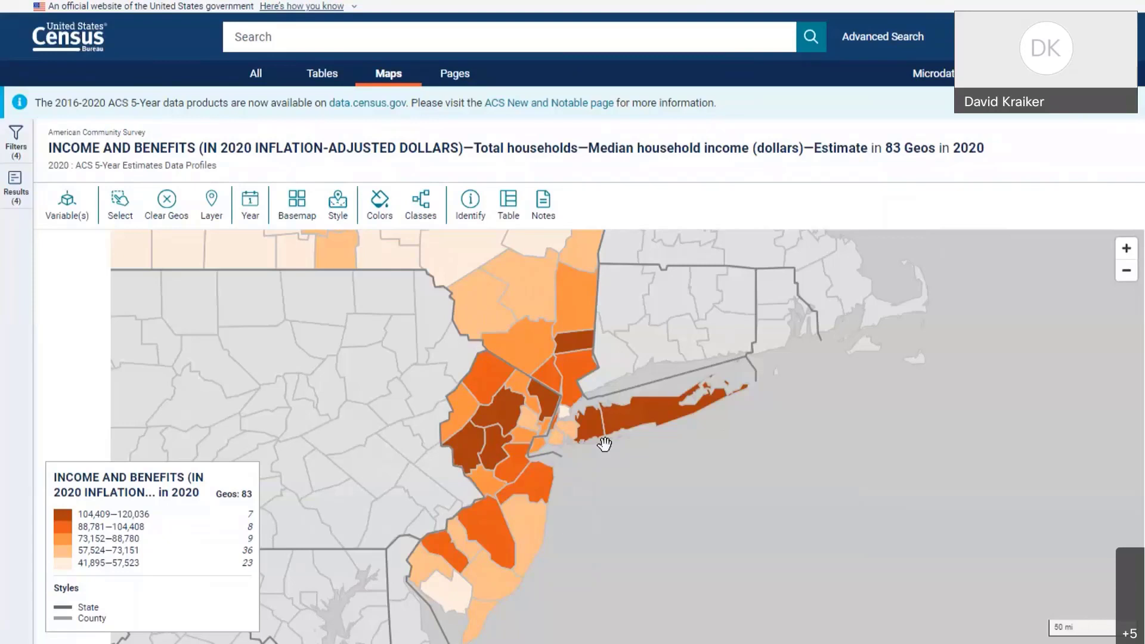
scroll(604, 444, up, 1)
click(624, 405)
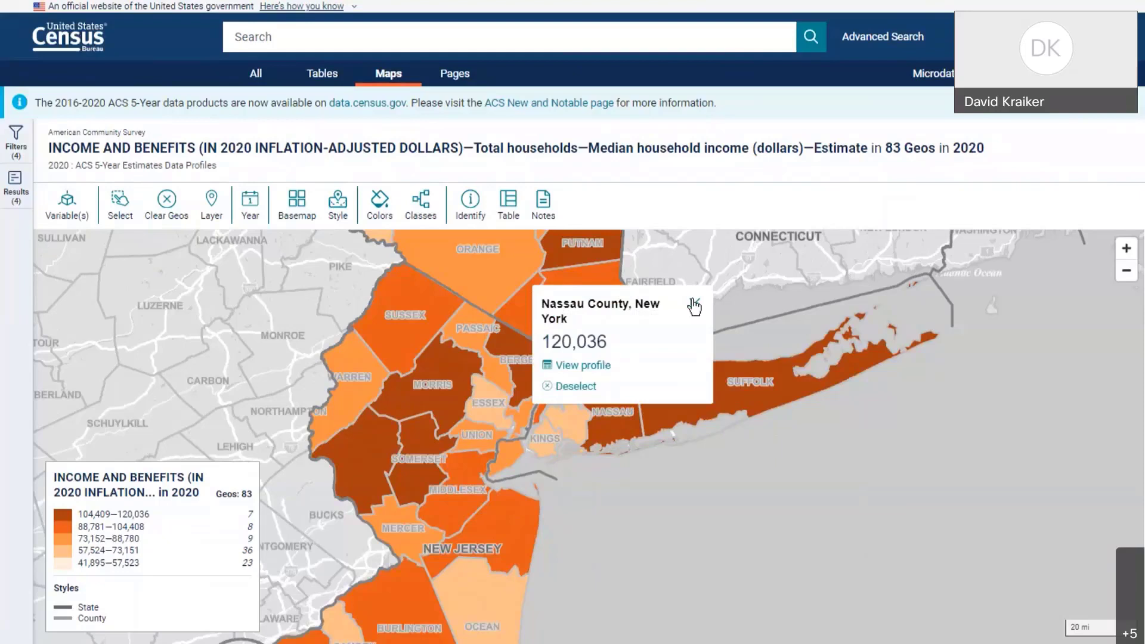
click(515, 349)
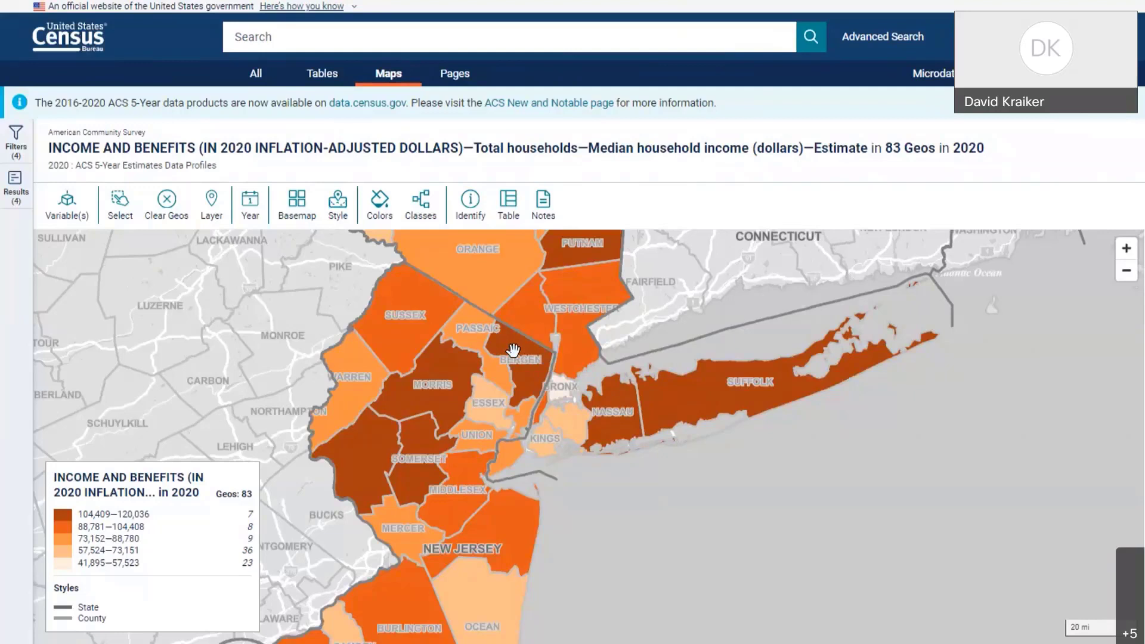
click(513, 349)
click(586, 248)
click(444, 377)
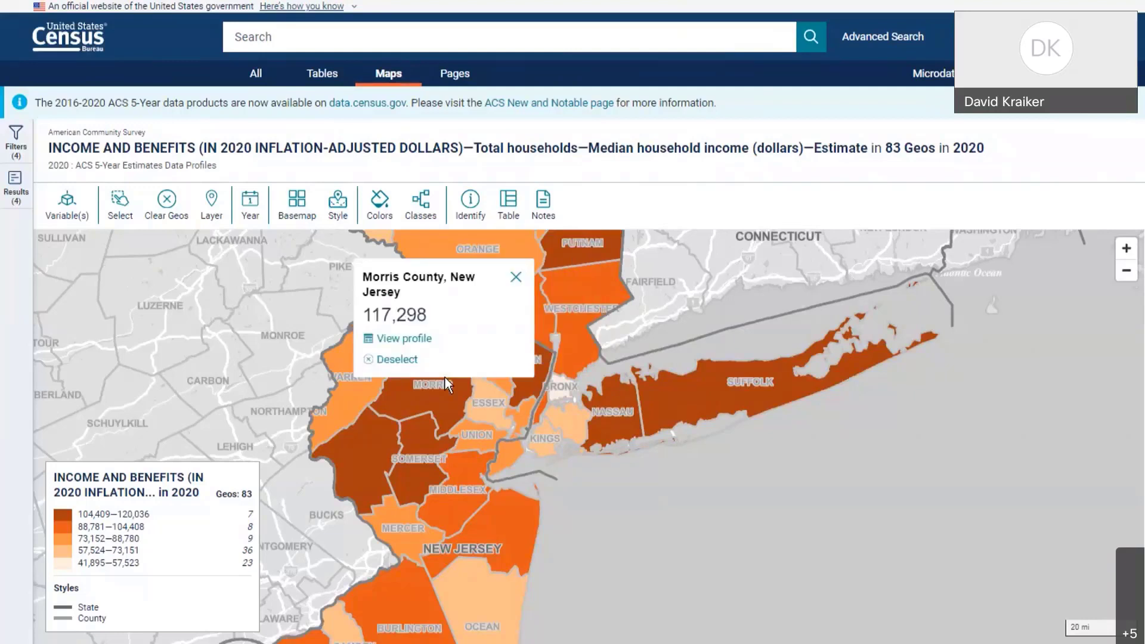
click(515, 276)
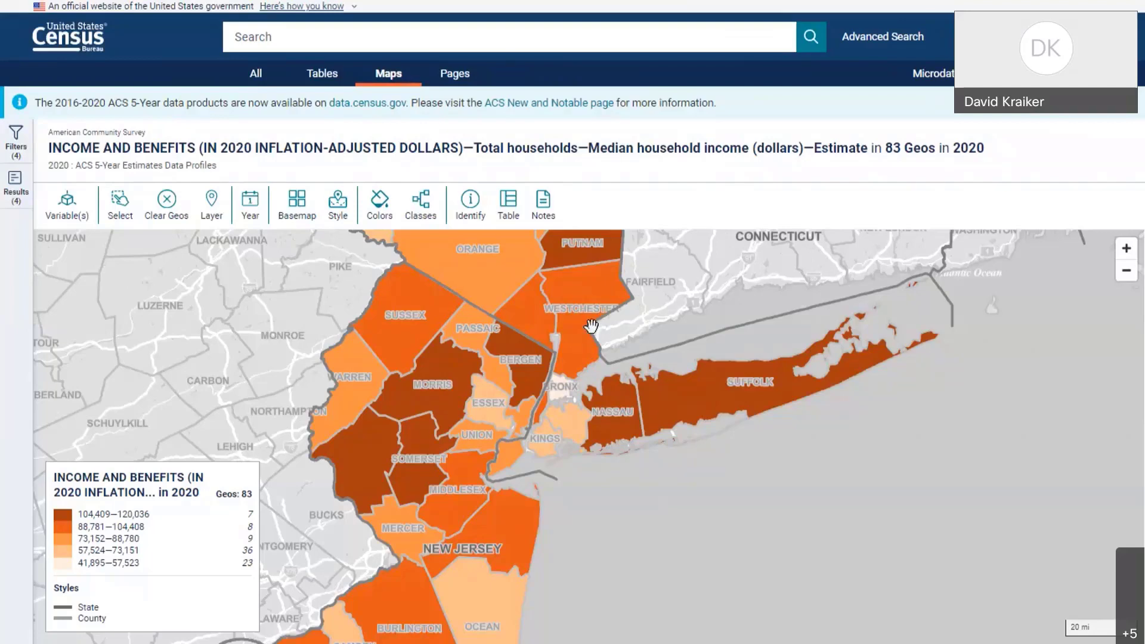
Step: Leave full screen, highlight the map's web address, and show the filters applied to the map
key(F11)
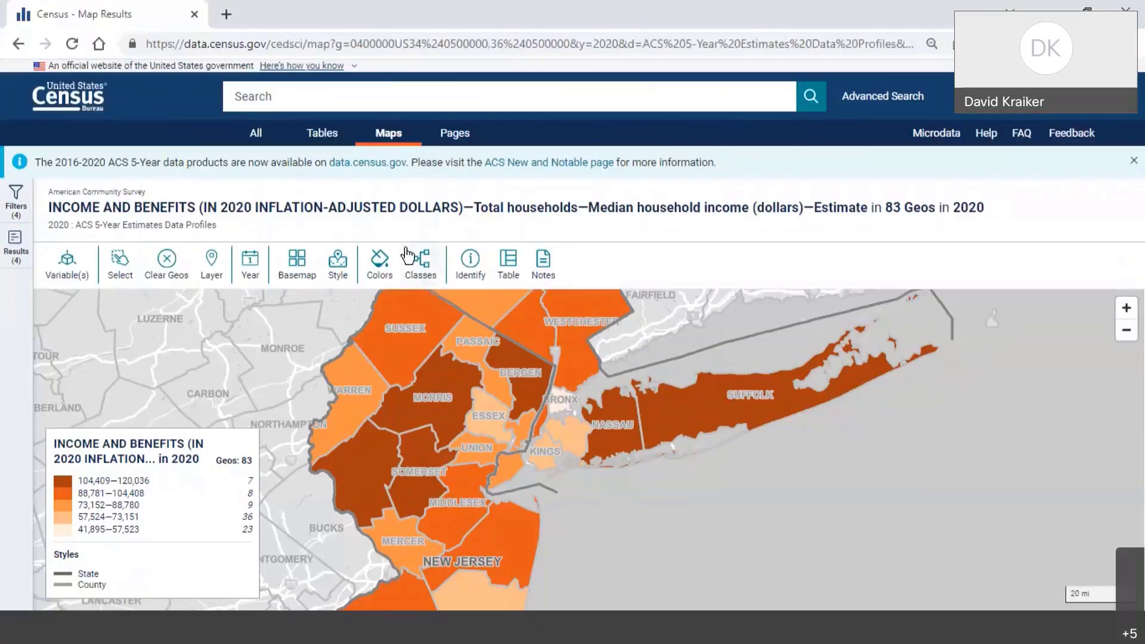
click(250, 45)
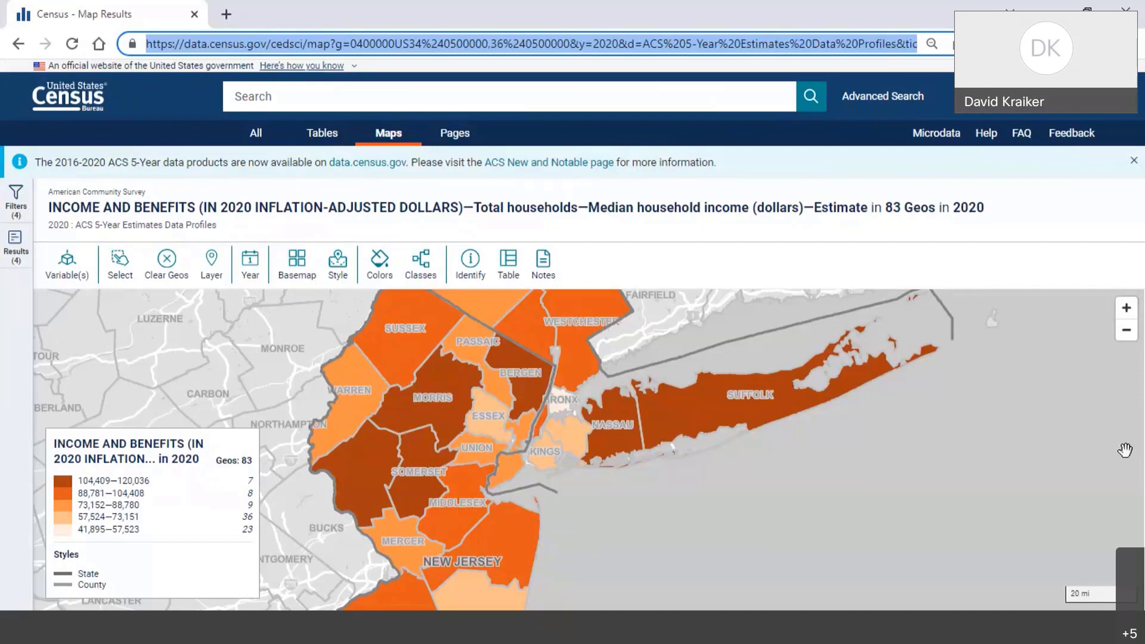
click(694, 394)
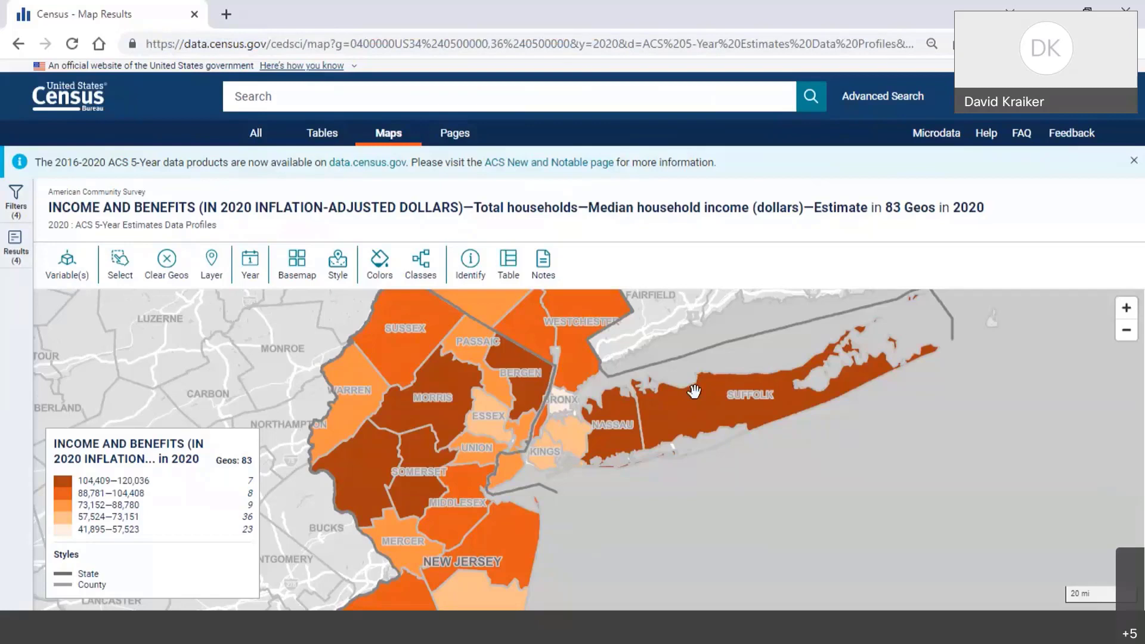
click(11, 205)
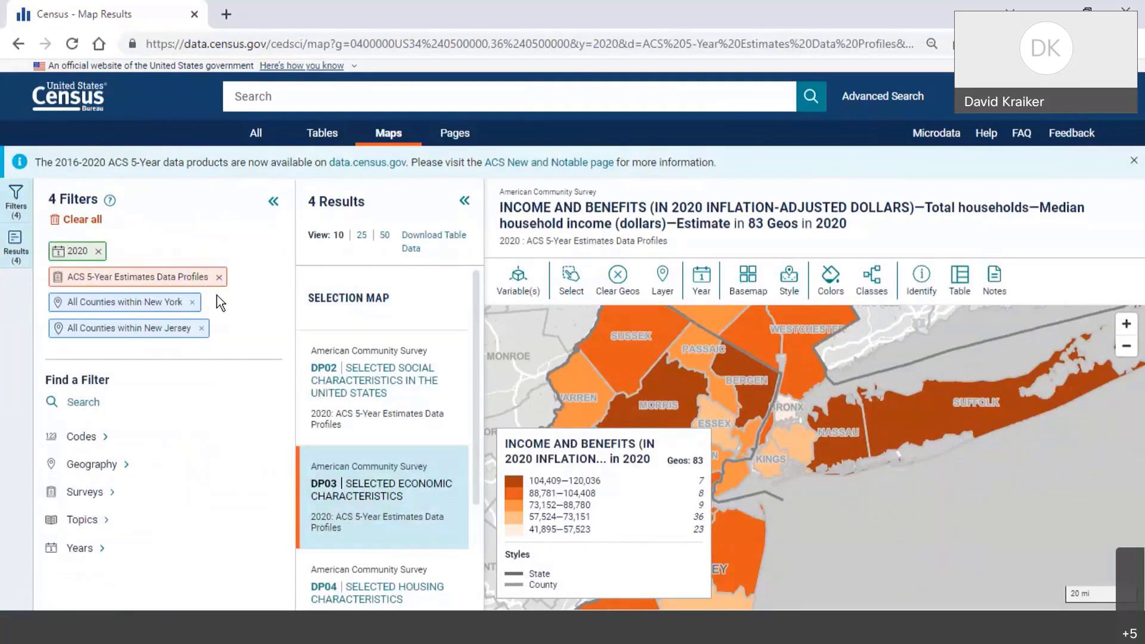
Step: Start a new advanced search from the site's home page and filter it to the year 2020
click(74, 101)
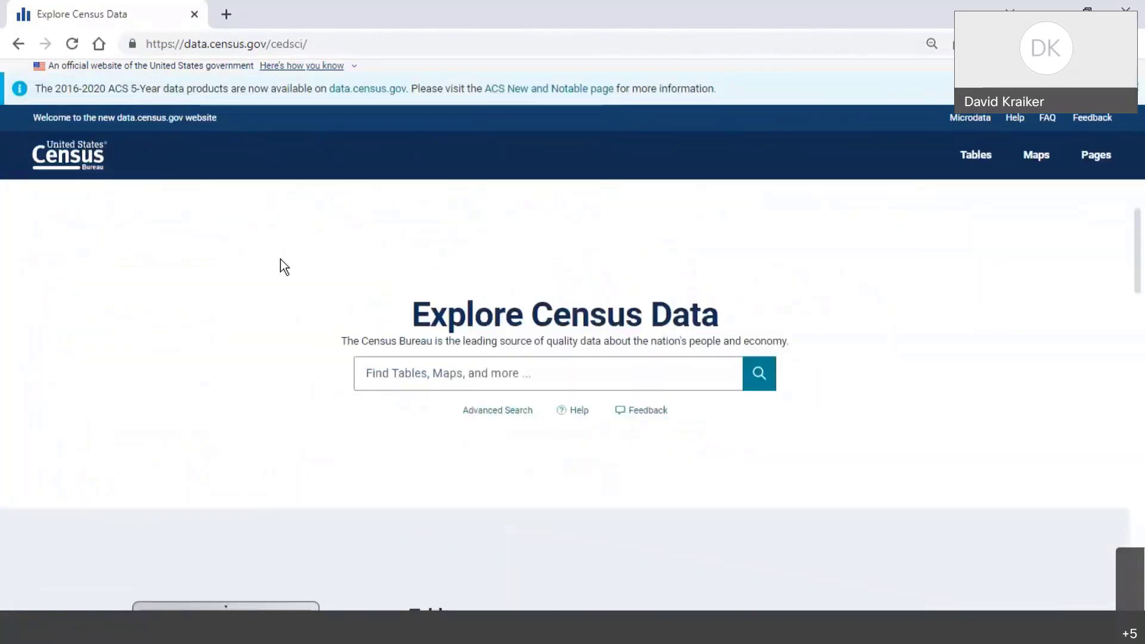
click(482, 411)
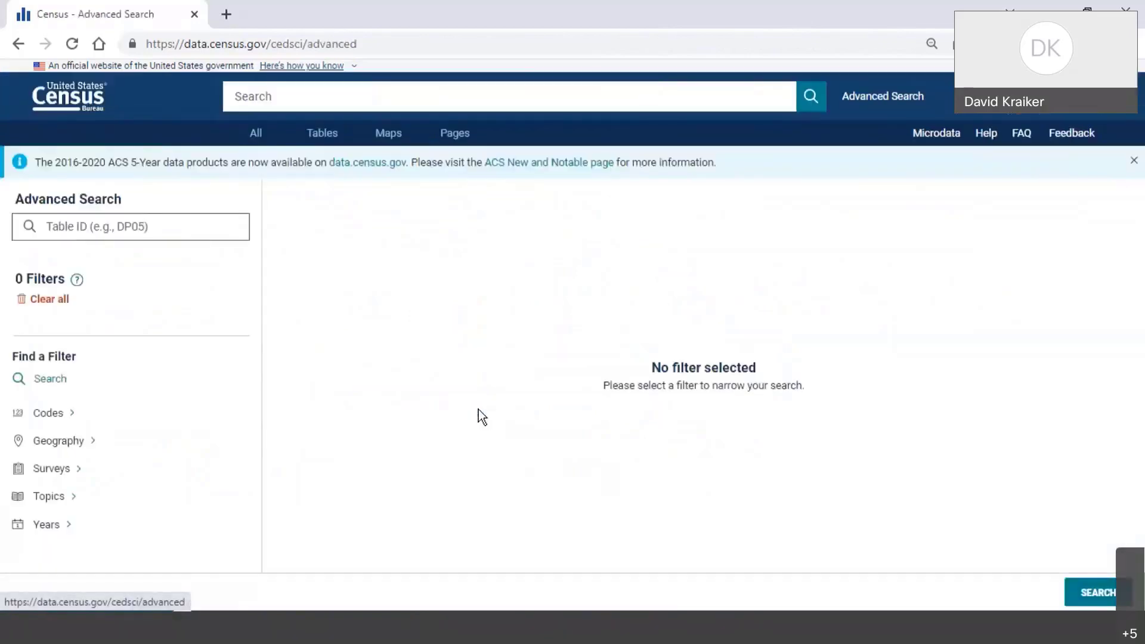
click(48, 536)
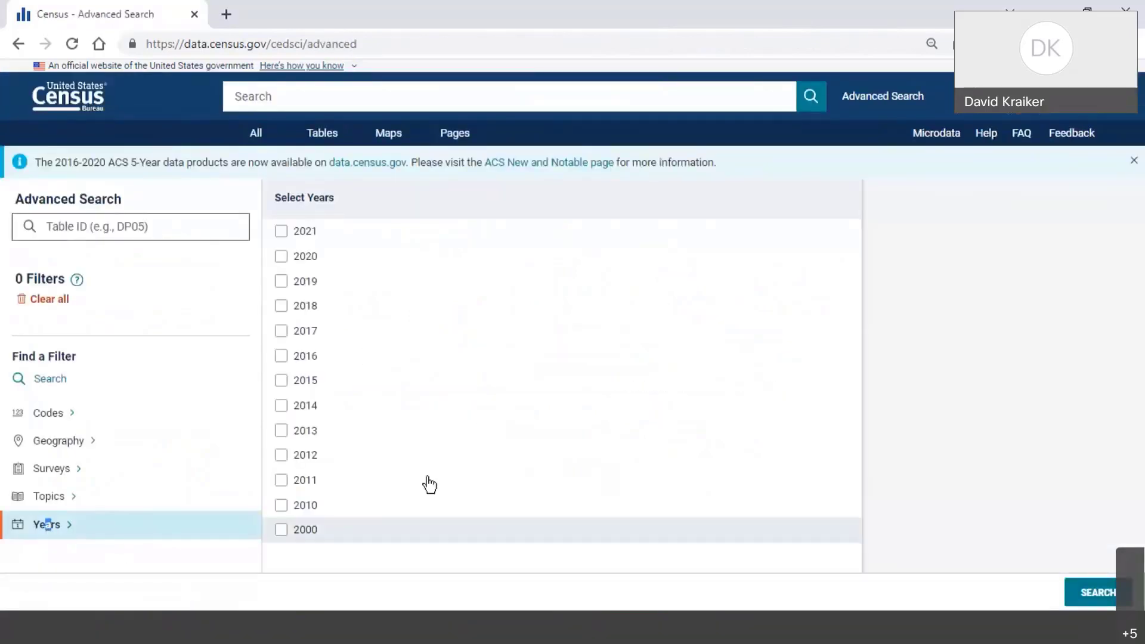
click(281, 257)
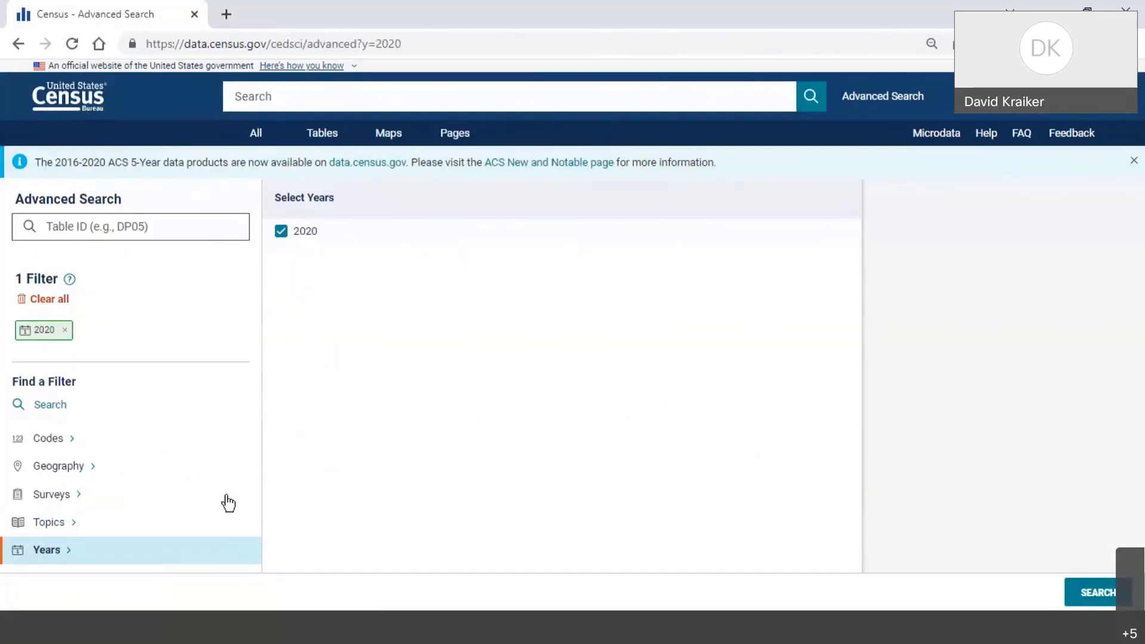
Step: Add the American Community Survey 5-Year Estimates Data Profiles as the survey filter
click(67, 530)
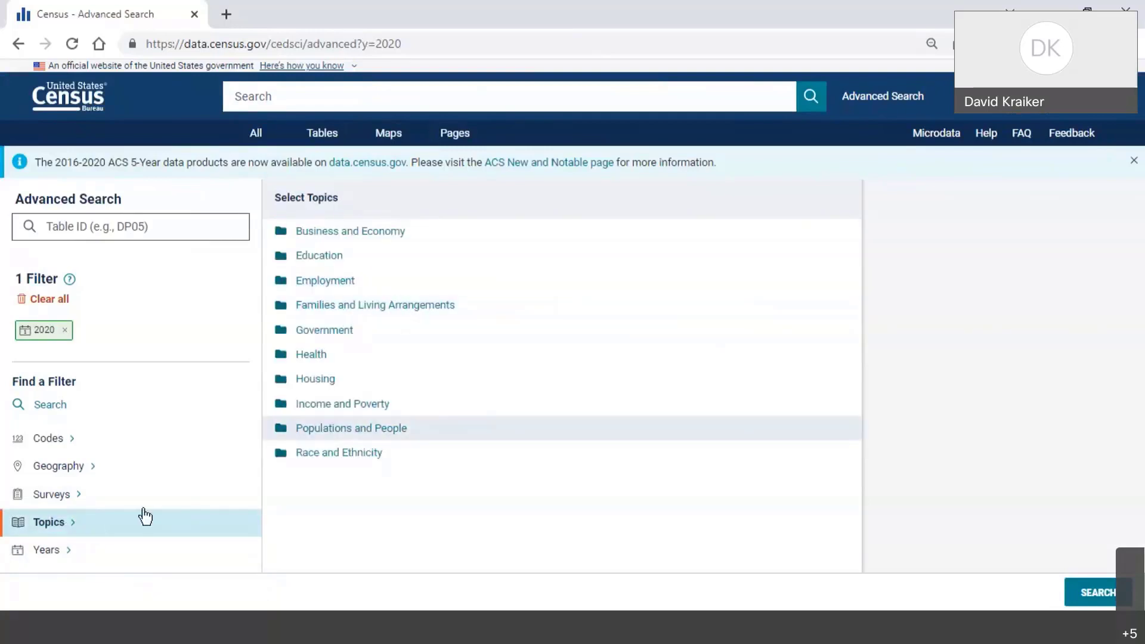
click(67, 501)
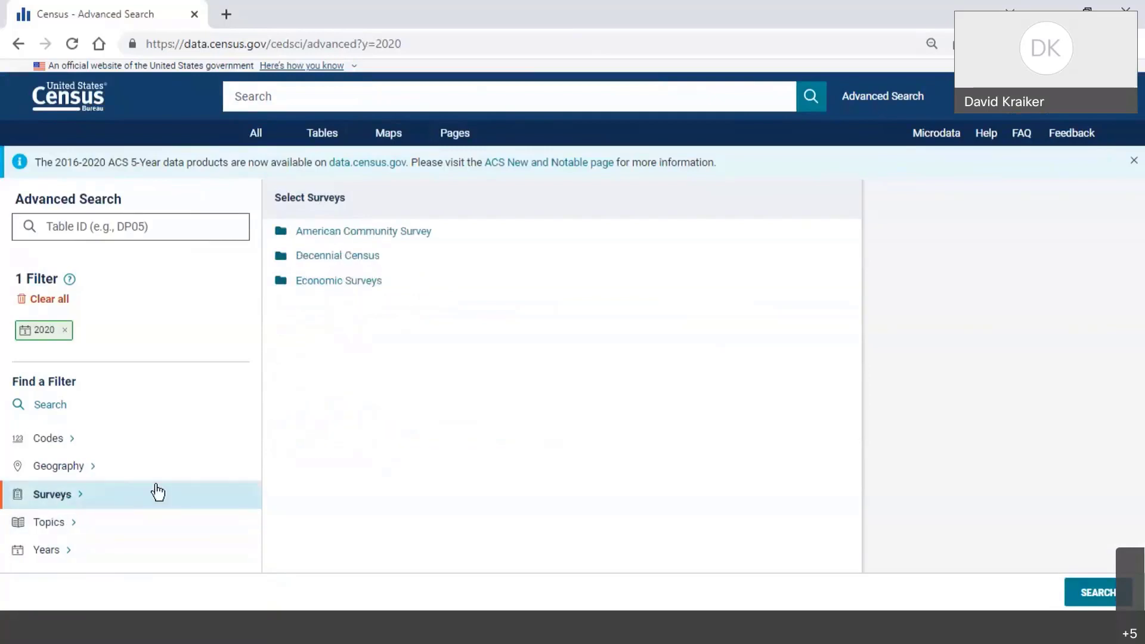
click(320, 234)
click(326, 240)
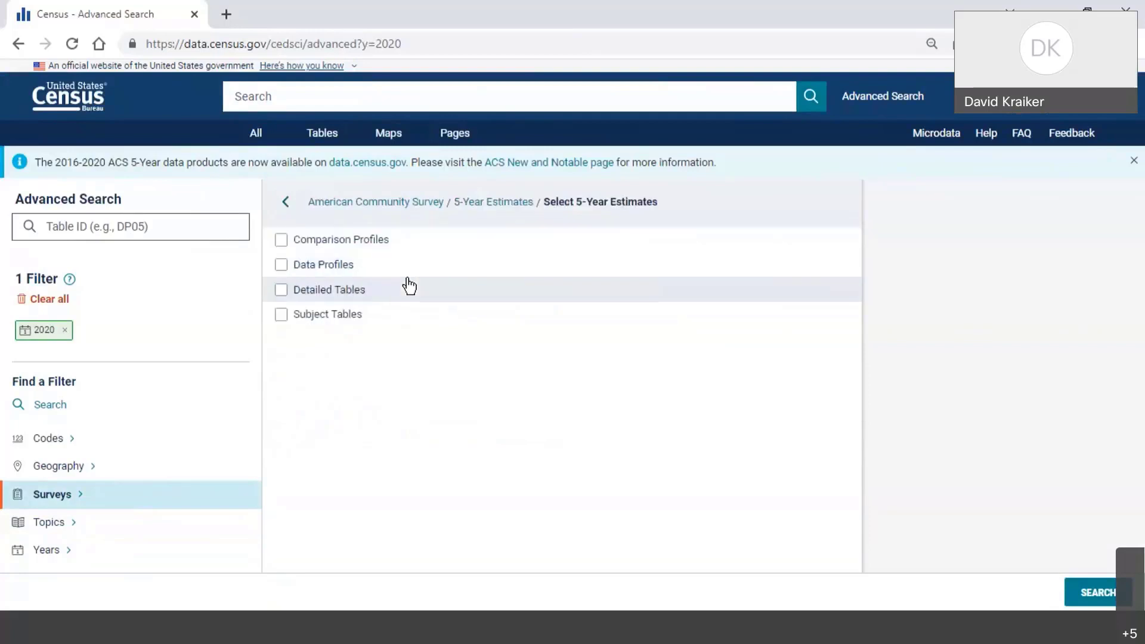
click(321, 266)
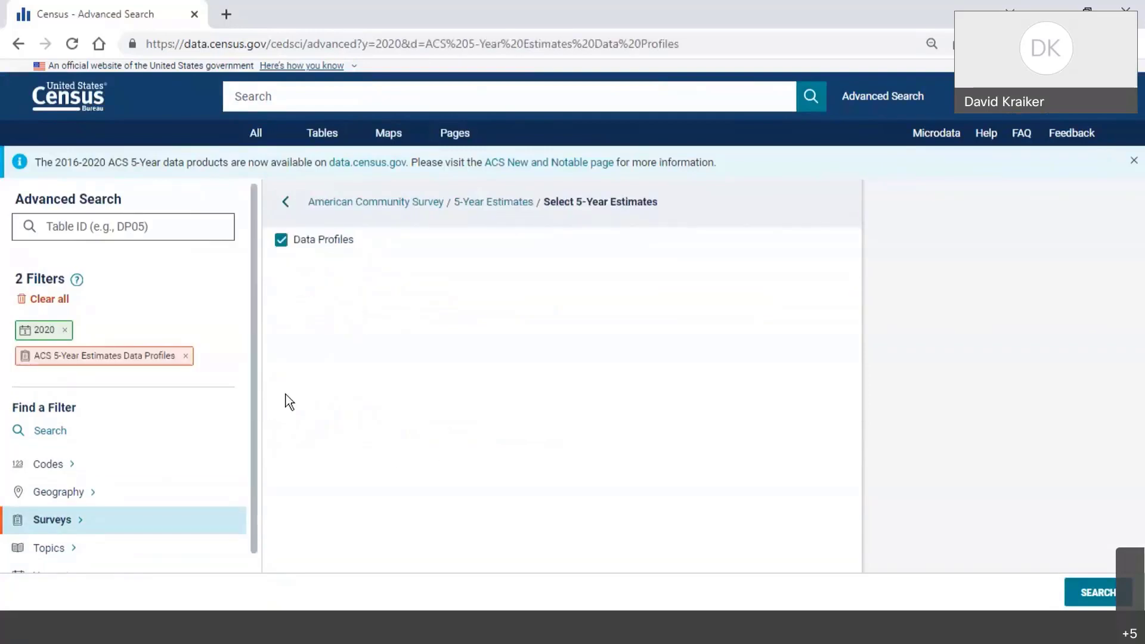
Step: Add all census tracts within Essex County, New Jersey as the geography filter
click(31, 497)
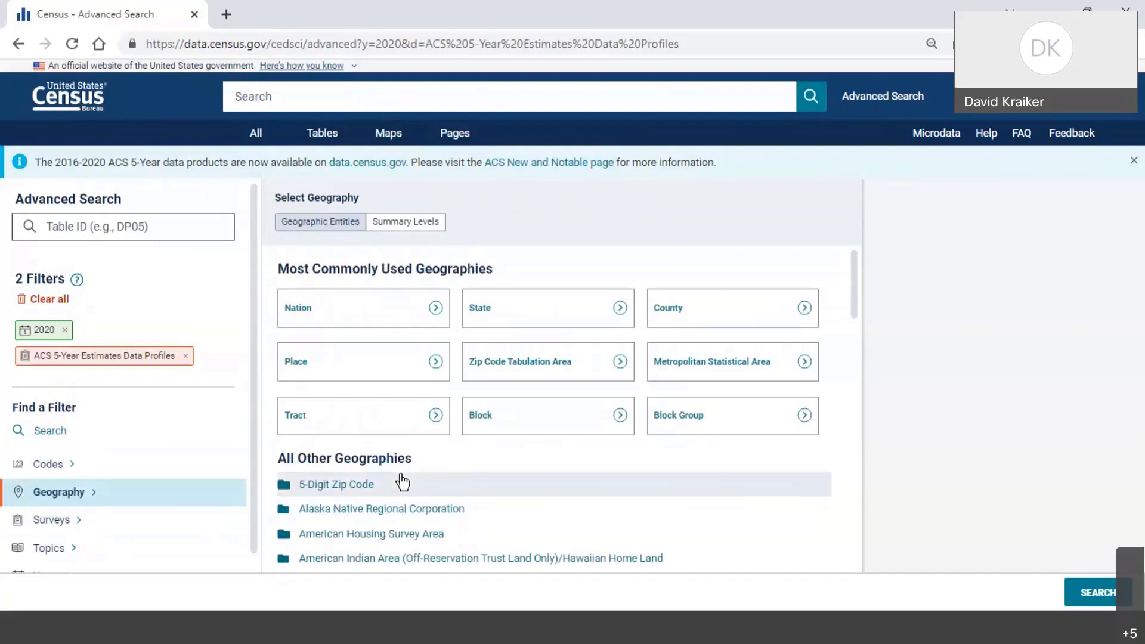
click(309, 420)
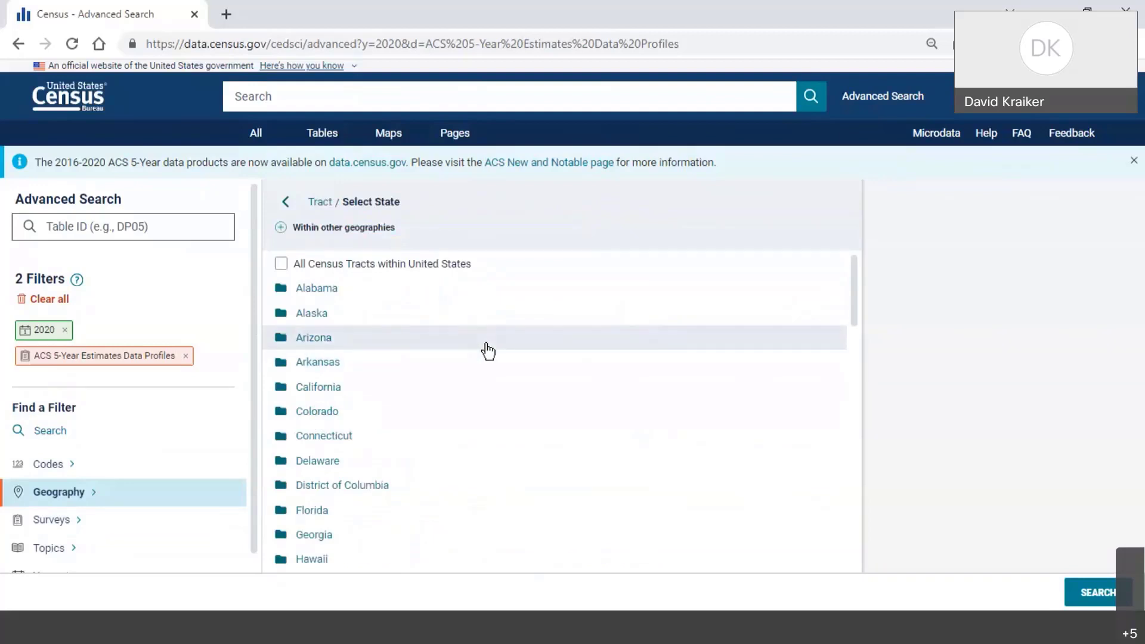
scroll(487, 352, down, 4)
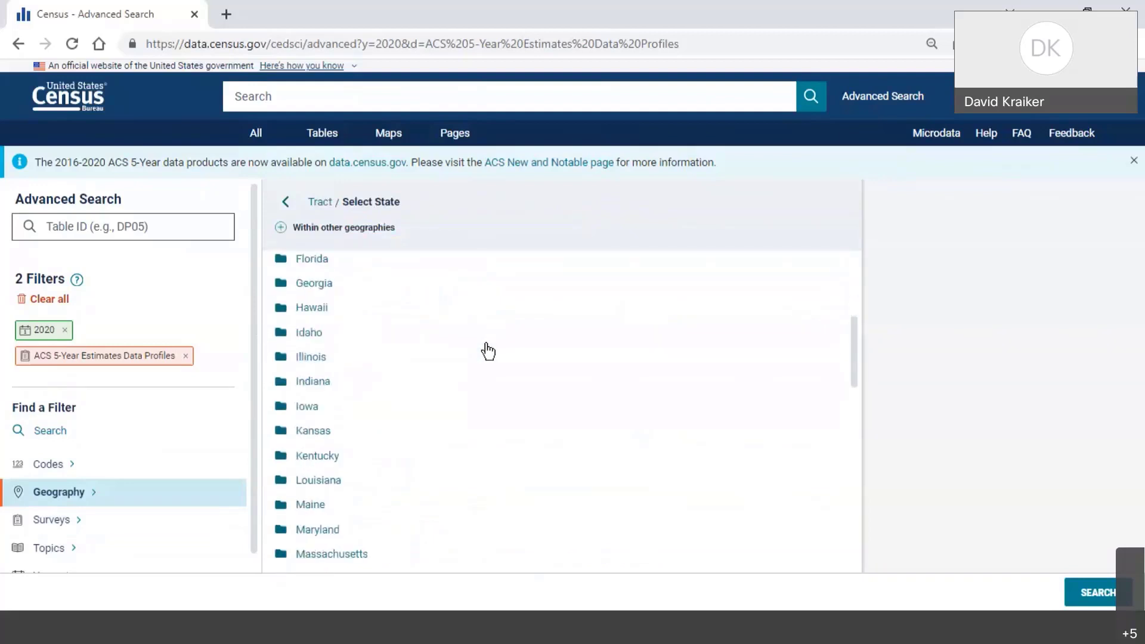
scroll(488, 352, down, 3)
scroll(488, 352, down, 3)
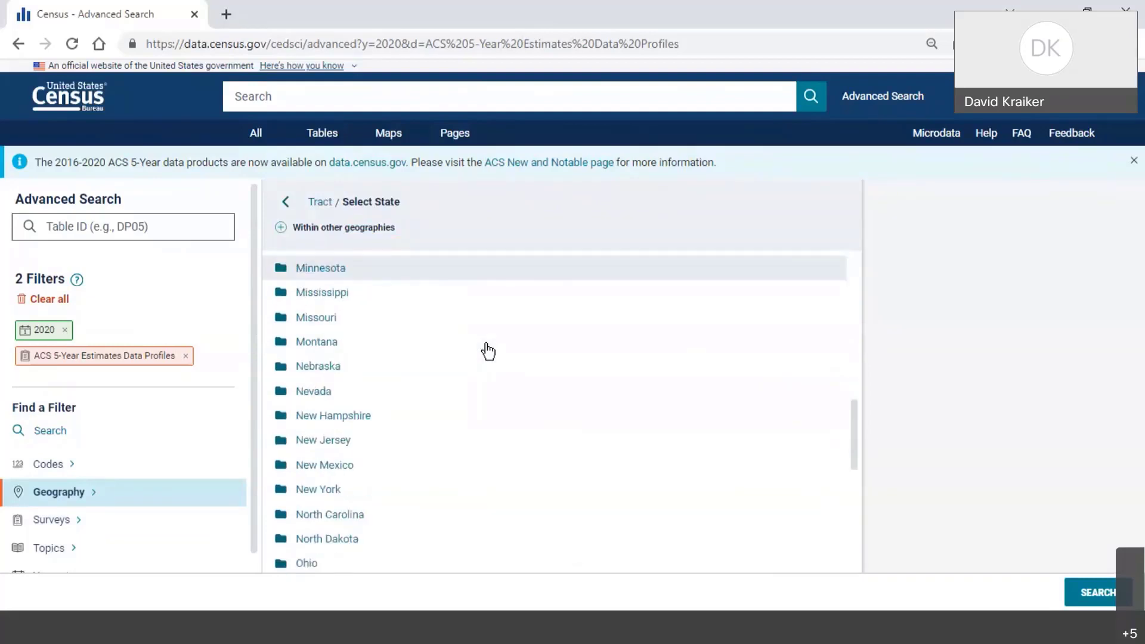
click(328, 452)
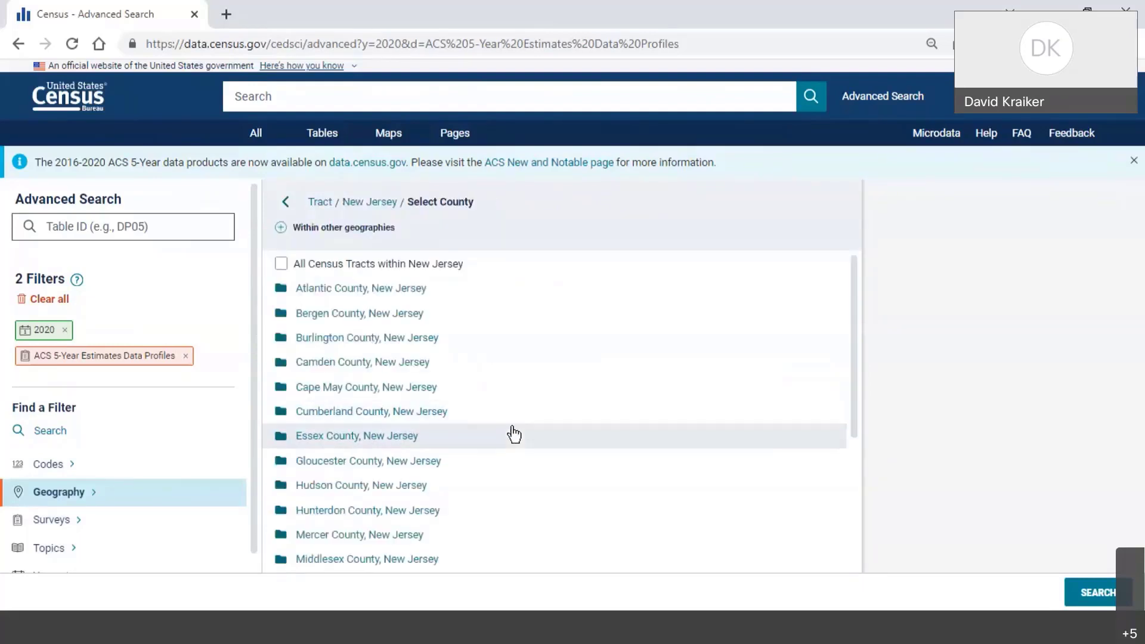
click(310, 435)
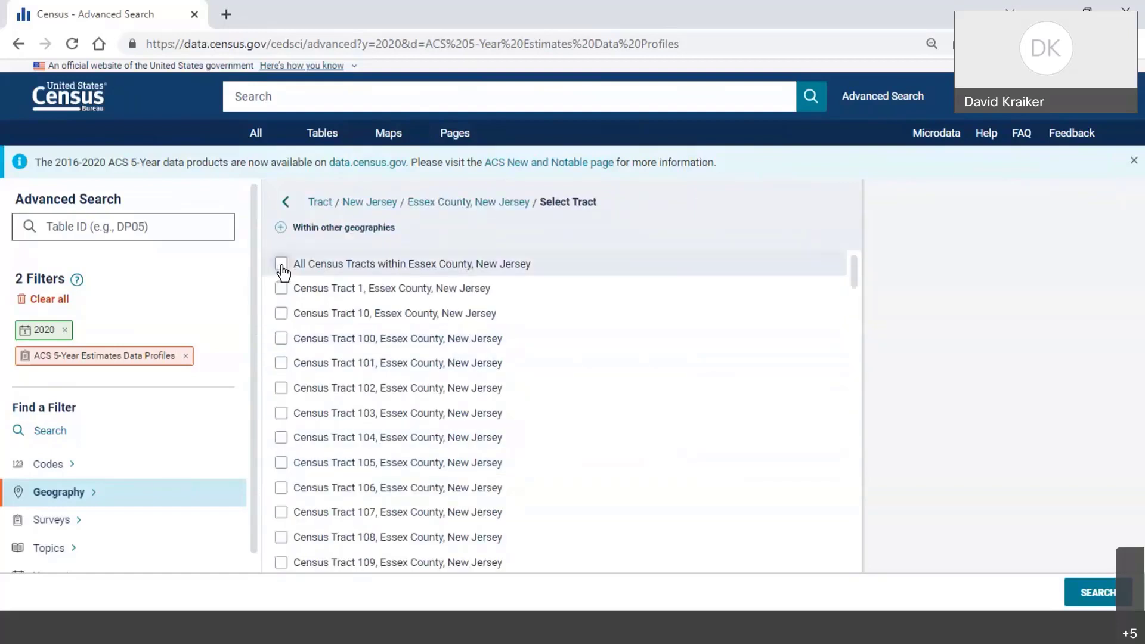
click(281, 265)
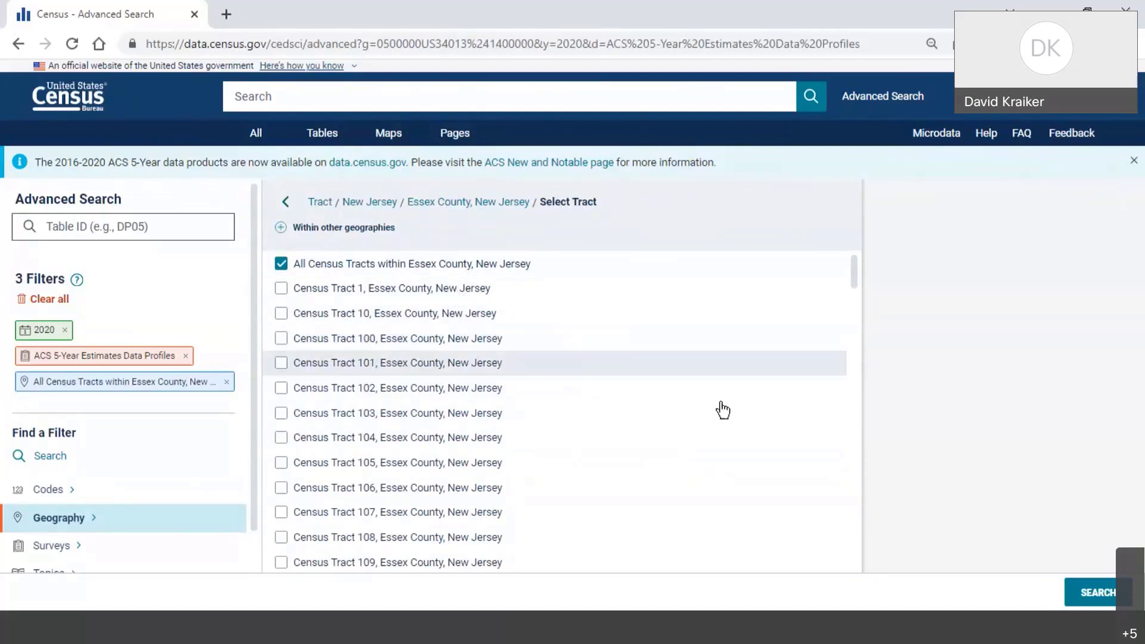
Step: Run the search, open the DP04 Selected Housing Characteristics table, and hide the filters list
click(1111, 594)
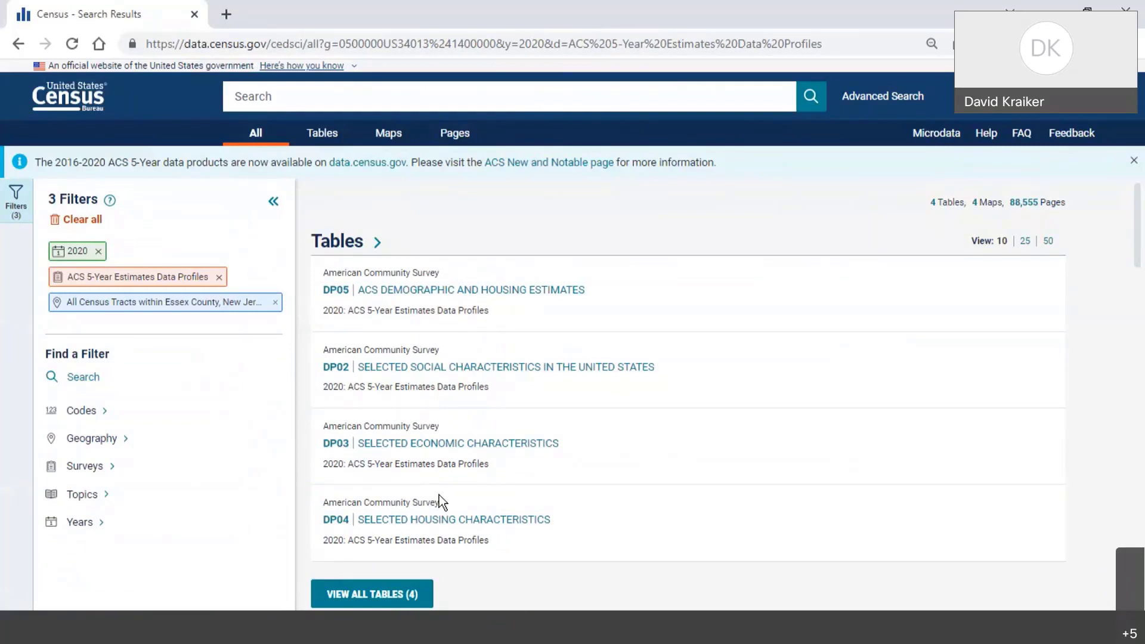
click(406, 525)
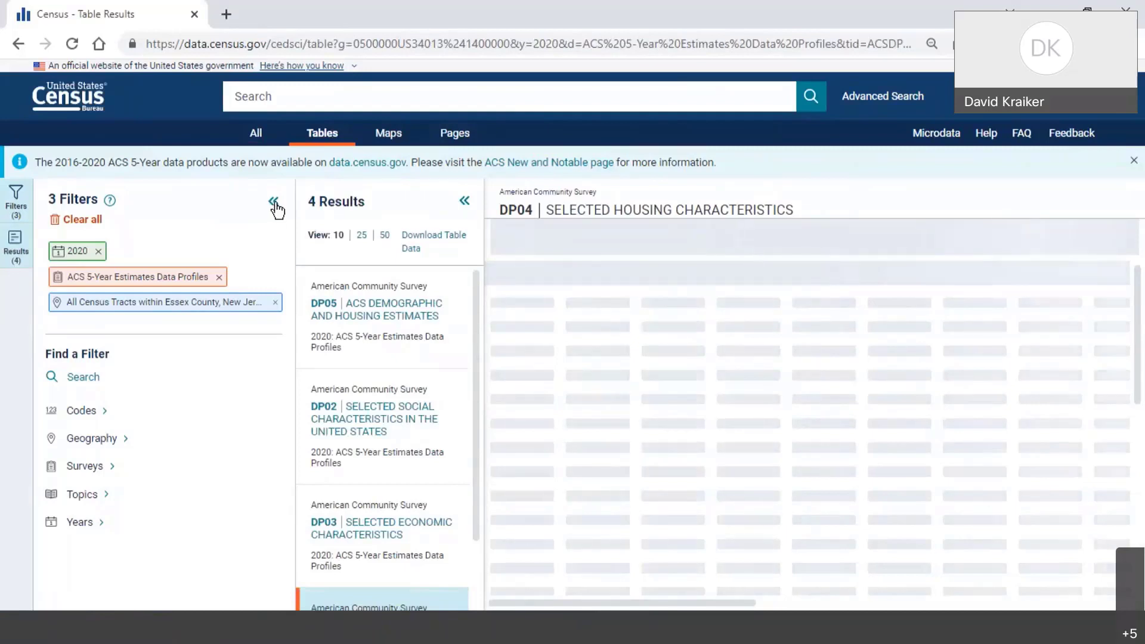
click(272, 206)
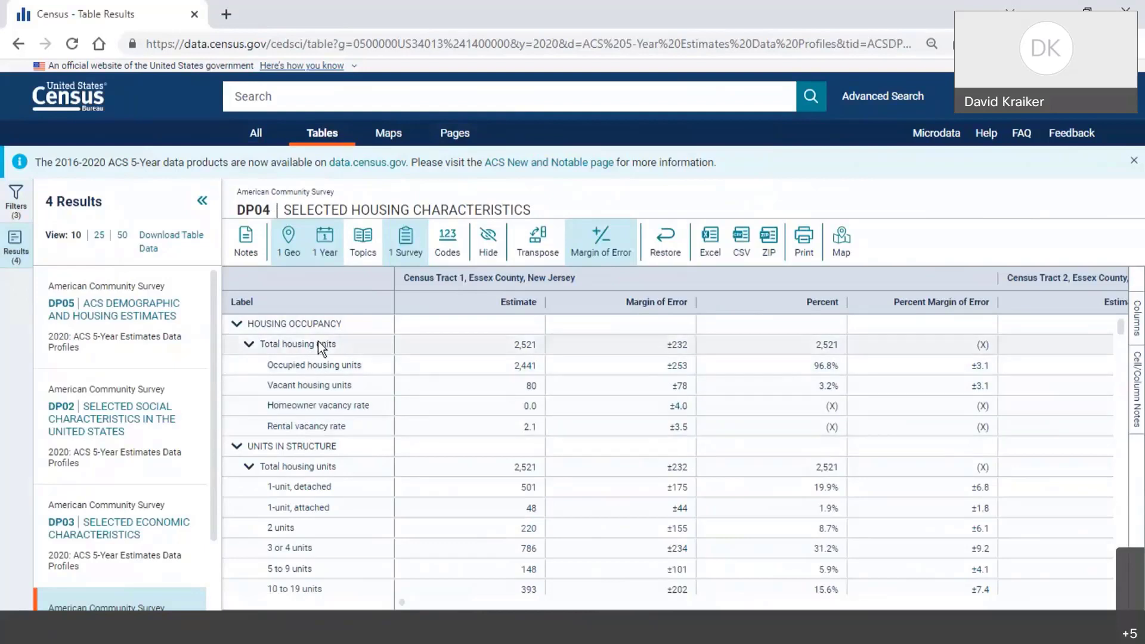
Step: Look through the DP04 table's rows from units in structure through rooms, bedrooms, year householder moved in and vehicles available
scroll(424, 412, down, 2)
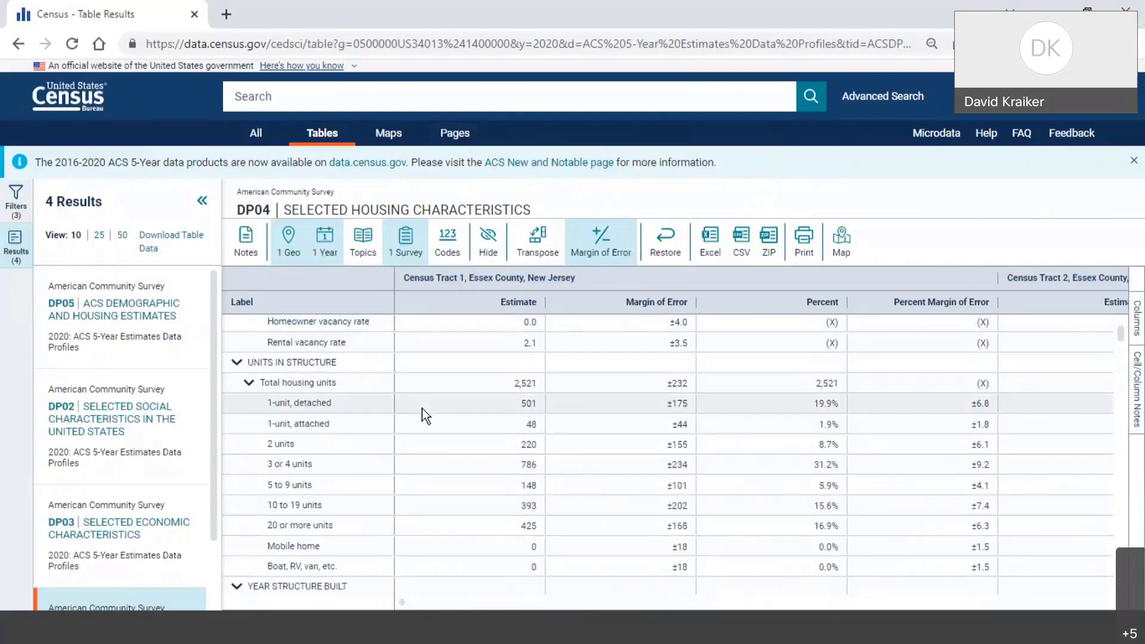
scroll(423, 410, down, 2)
scroll(422, 409, down, 4)
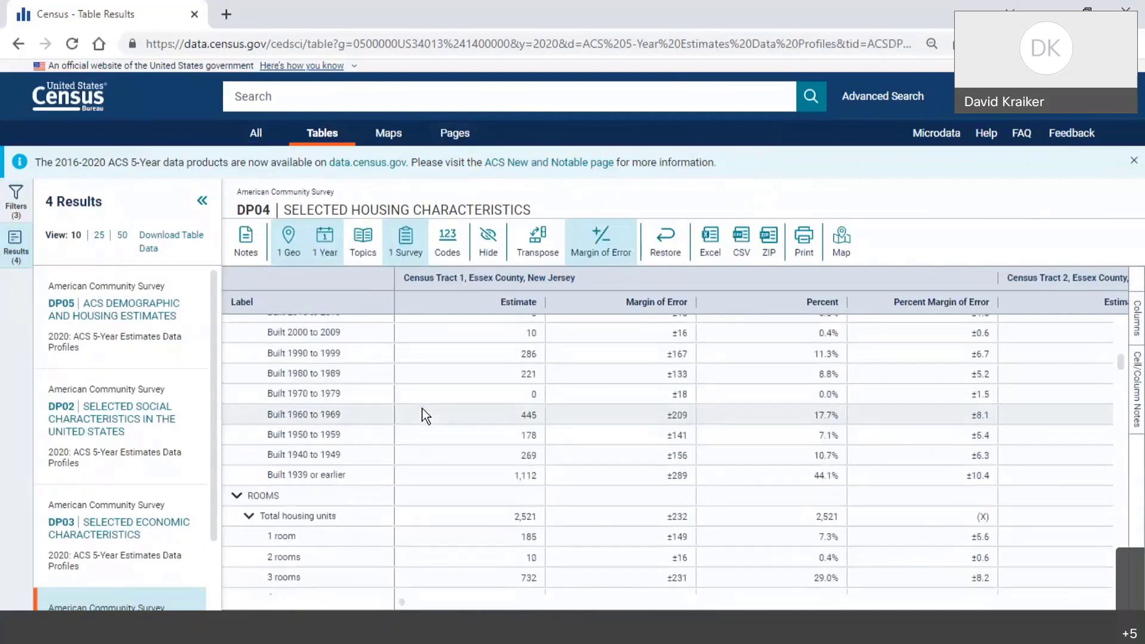
scroll(423, 409, down, 4)
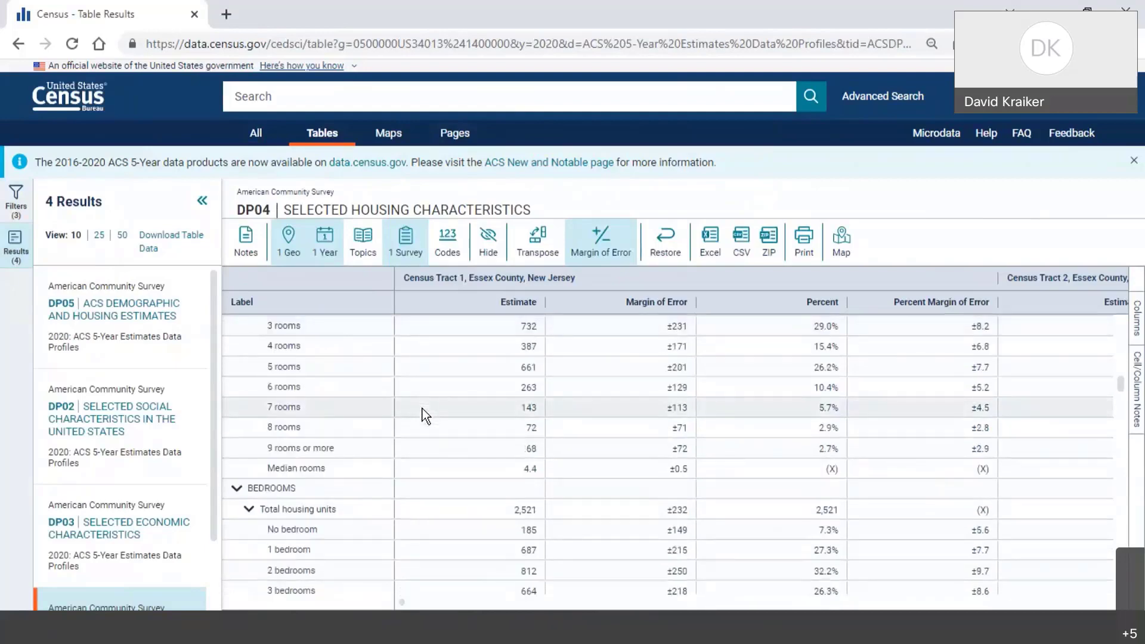
scroll(422, 410, down, 6)
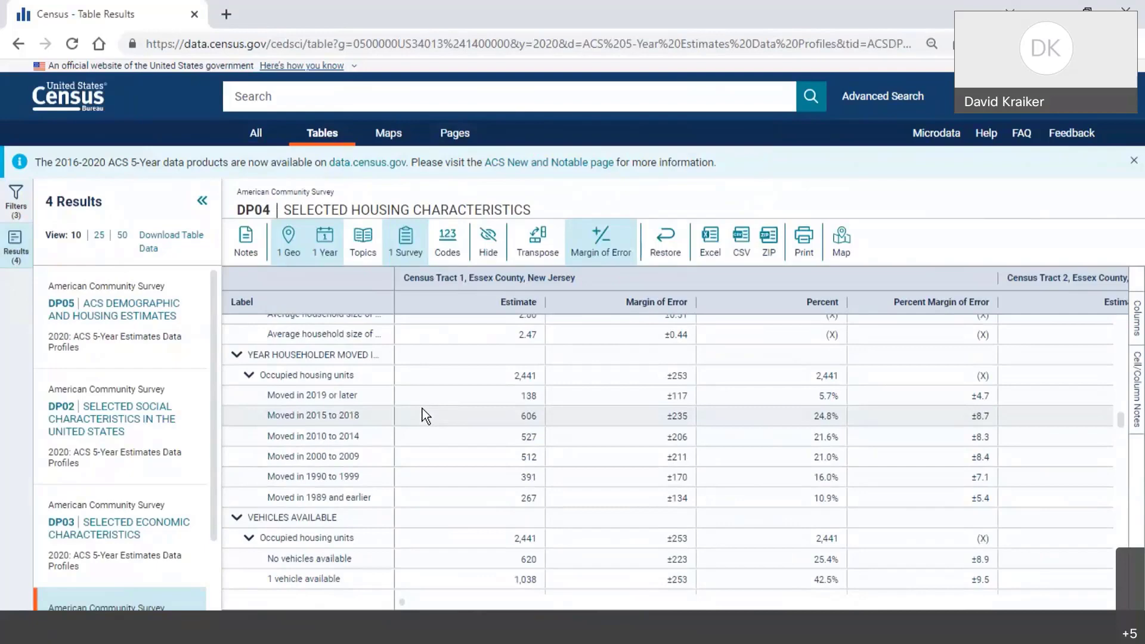
scroll(423, 409, down, 3)
scroll(422, 409, up, 8)
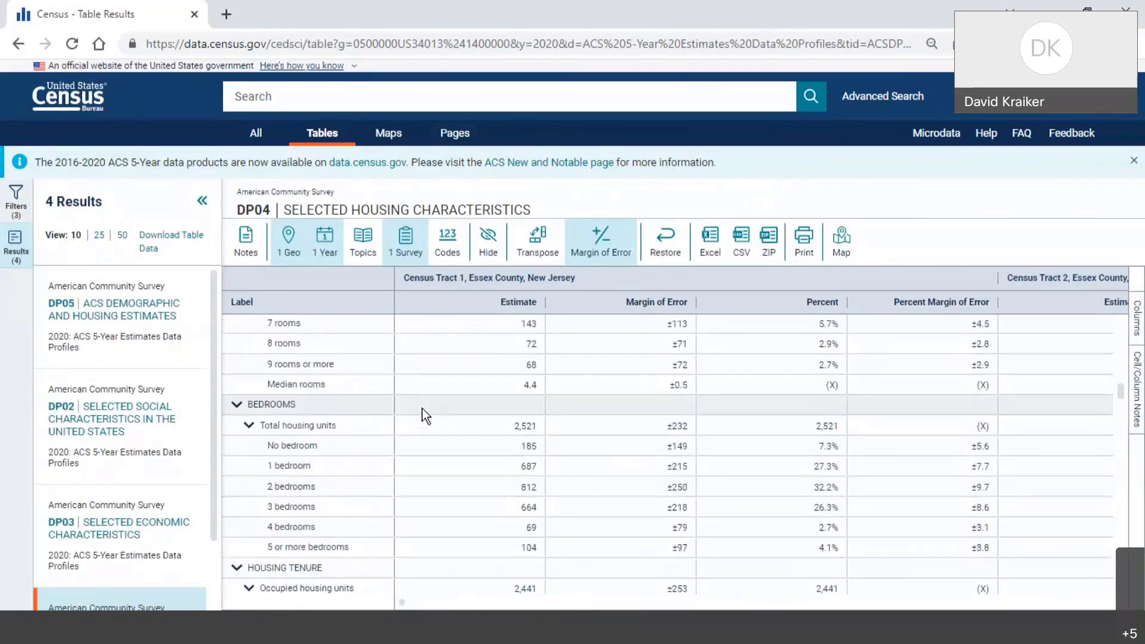
Step: Review the DP04 year structure built rows, open the table as a map, and collapse the results list
scroll(422, 409, up, 5)
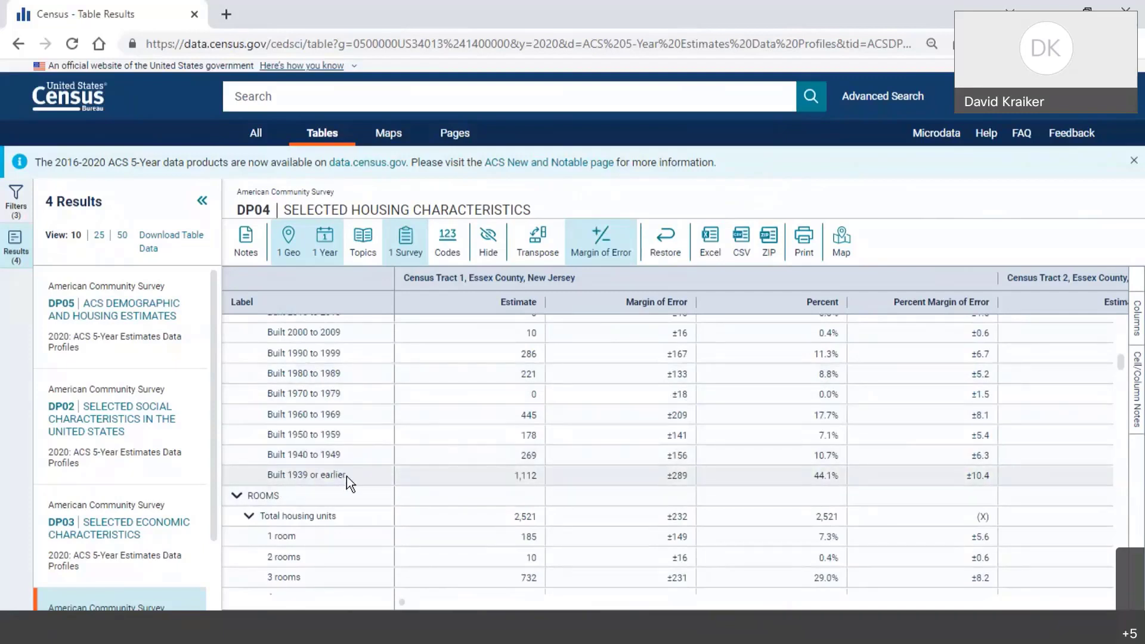
scroll(467, 434, up, 5)
scroll(466, 434, down, 4)
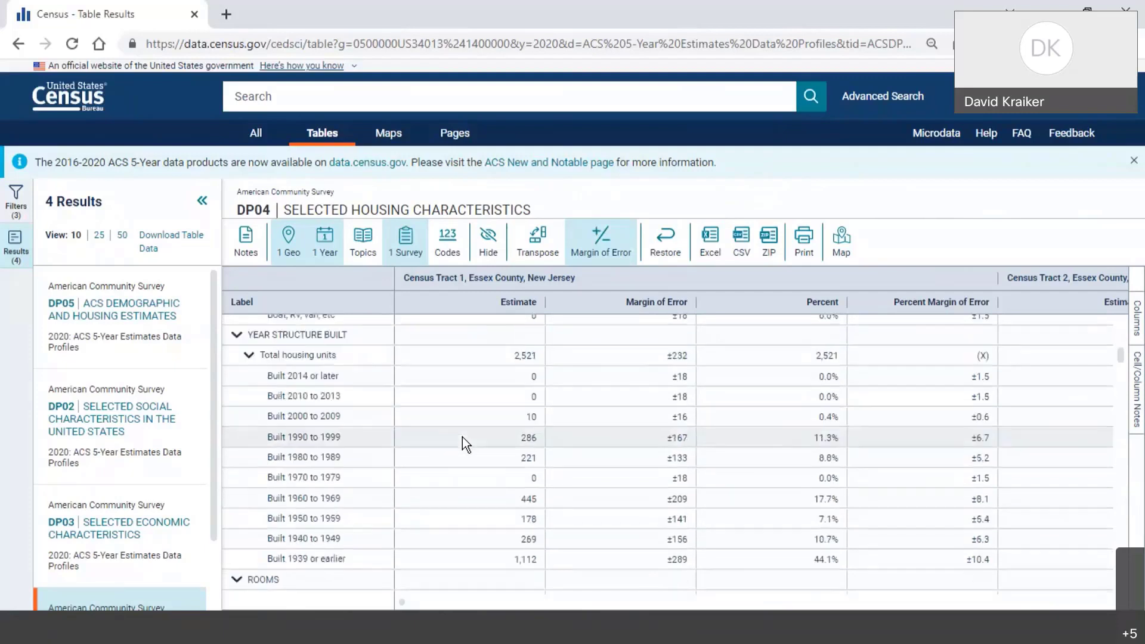
scroll(463, 437, down, 1)
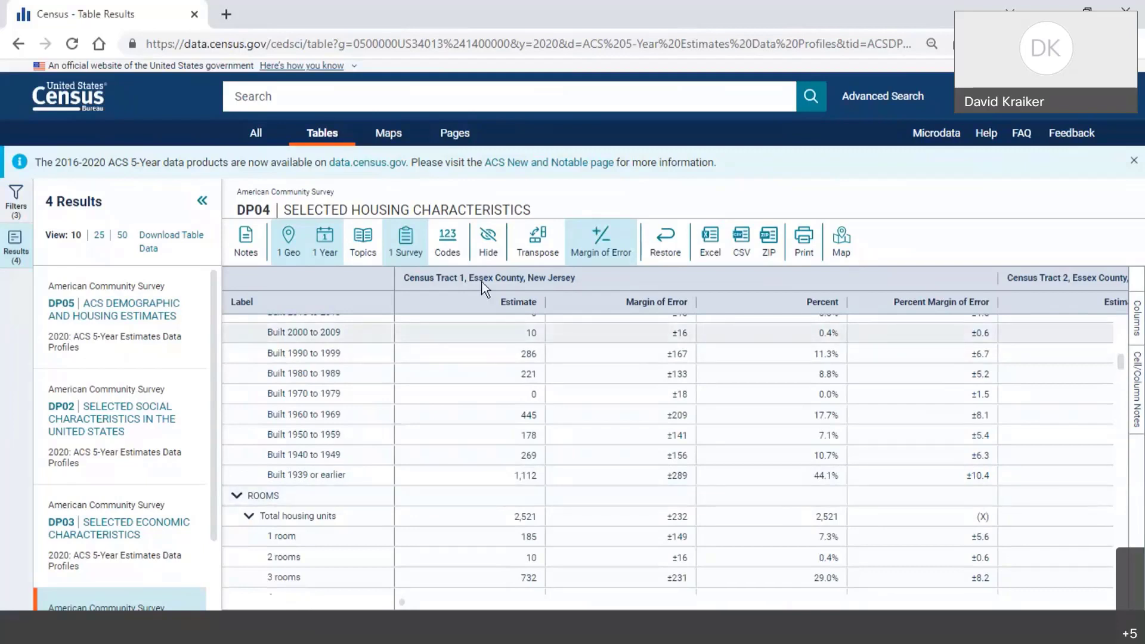
click(843, 239)
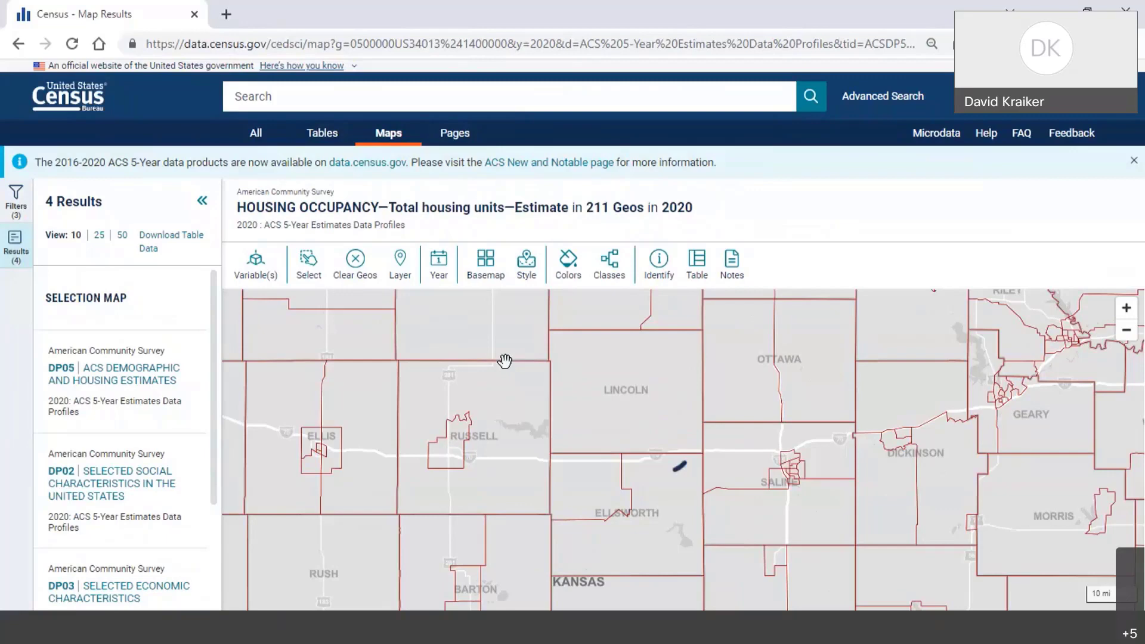
scroll(520, 354, up, 1)
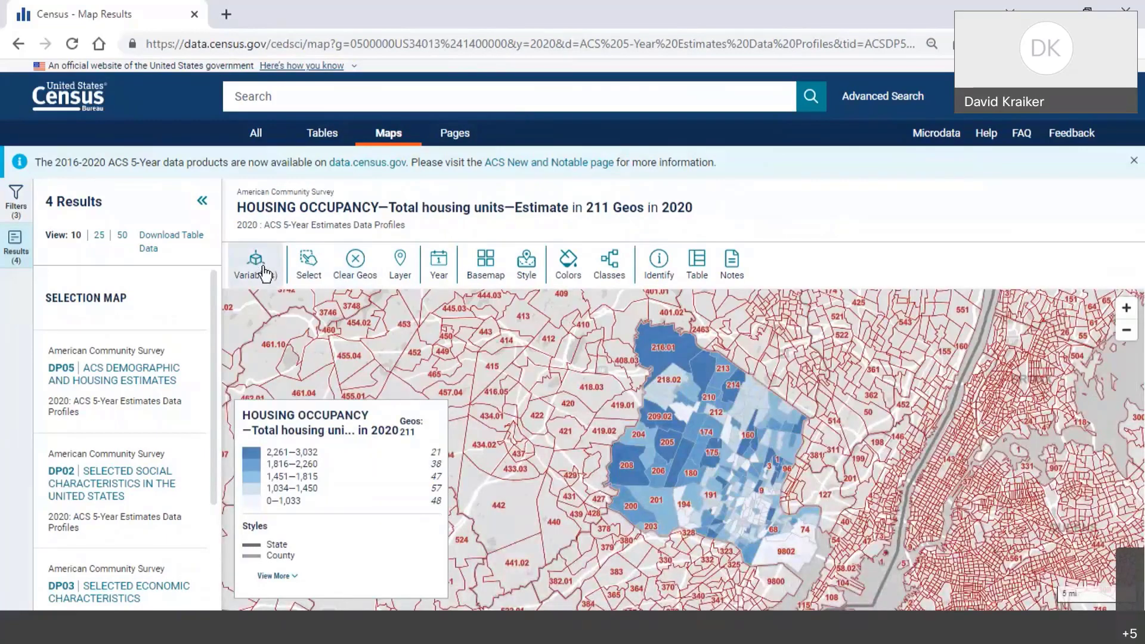
click(203, 201)
Step: Set the mapped variable to YEAR STRUCTURE BUILT—Total housing units—Built 1939 or earlier—Percent
click(68, 269)
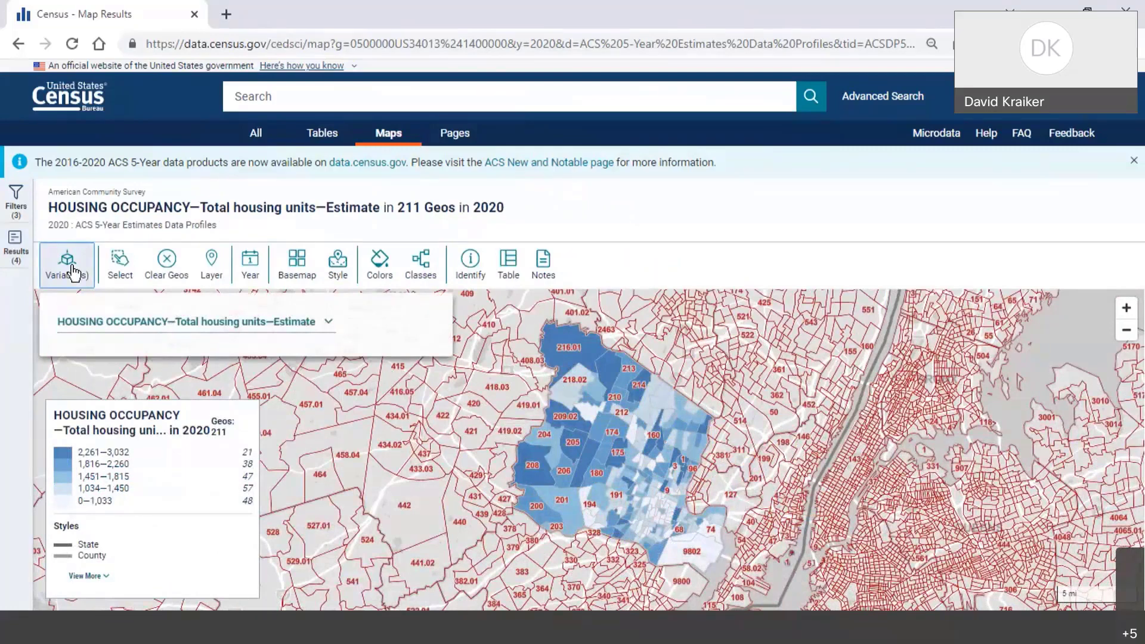
click(328, 323)
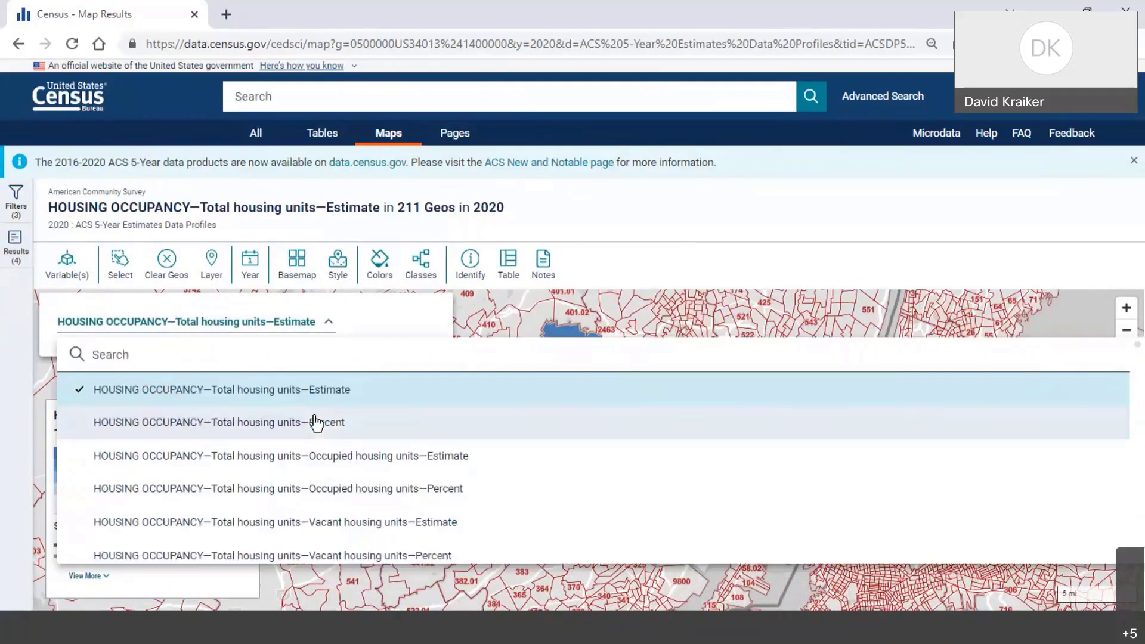
scroll(316, 423, down, 7)
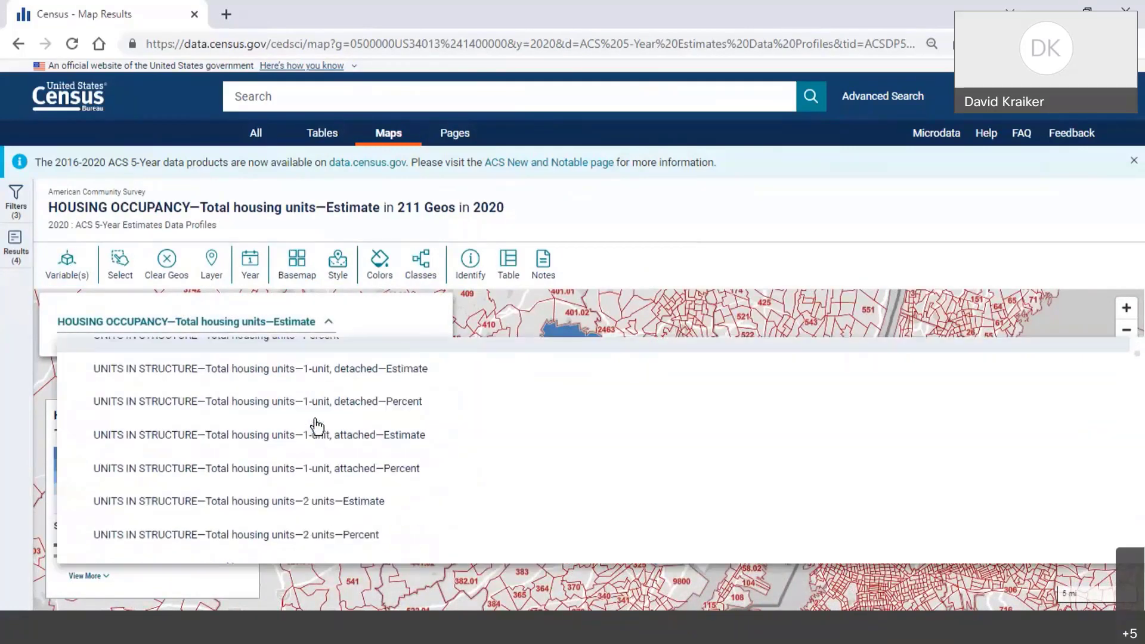
scroll(317, 426, down, 5)
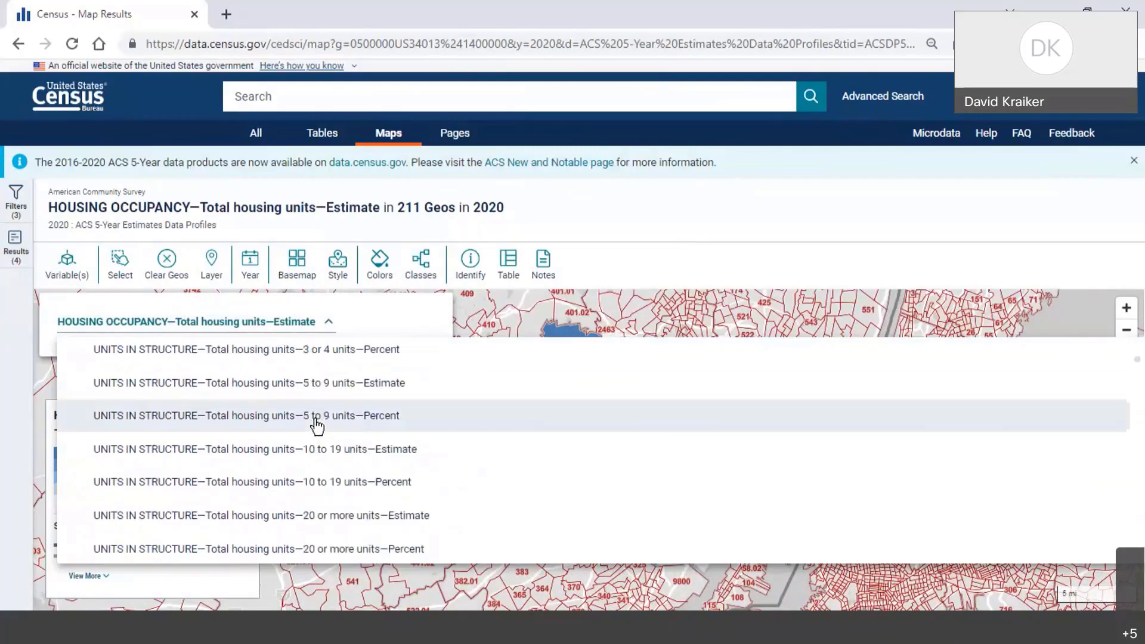
scroll(316, 426, down, 3)
scroll(317, 426, down, 3)
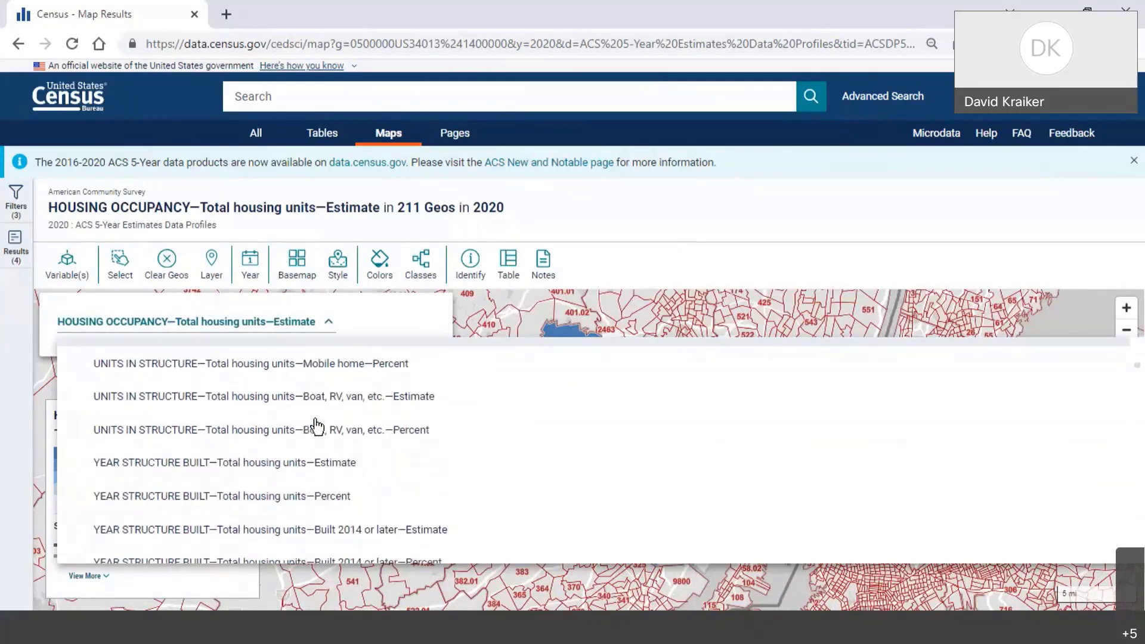
scroll(317, 426, down, 5)
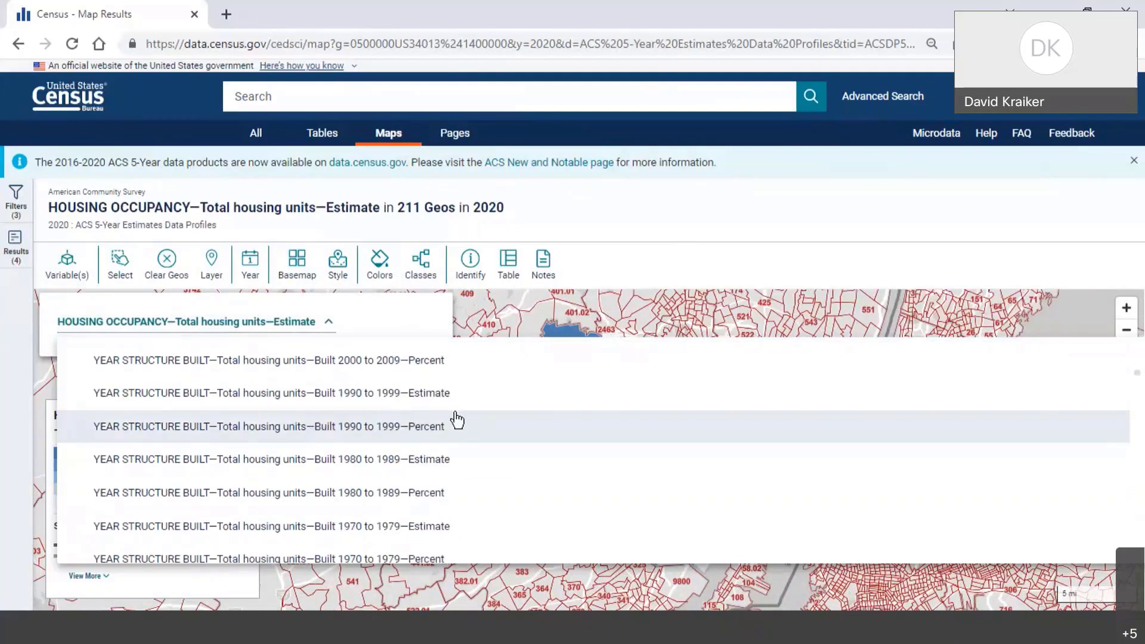
scroll(456, 419, down, 3)
scroll(386, 451, down, 3)
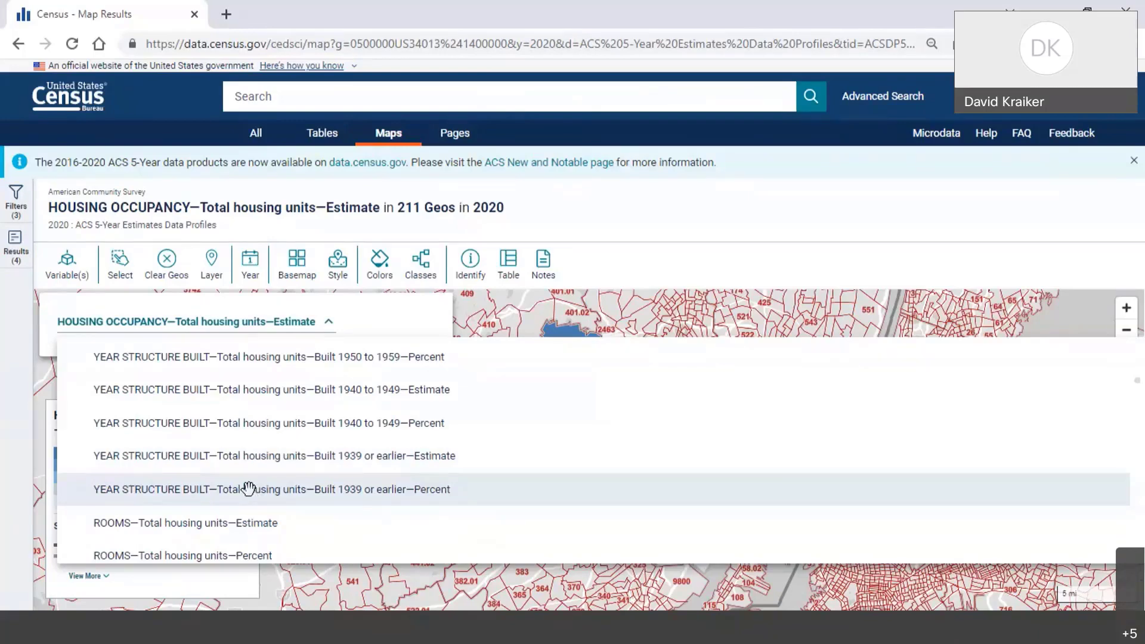
click(249, 489)
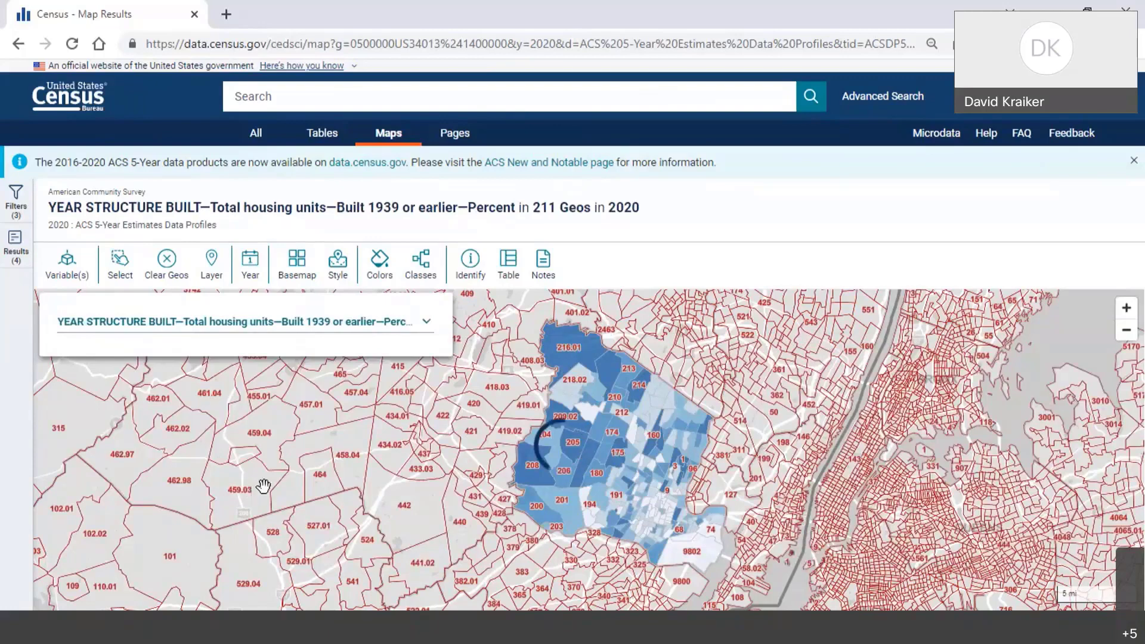
Step: Show the map full screen and switch its variable to the Built 1939 or earlier Estimate
key(F11)
scroll(519, 490, up, 2)
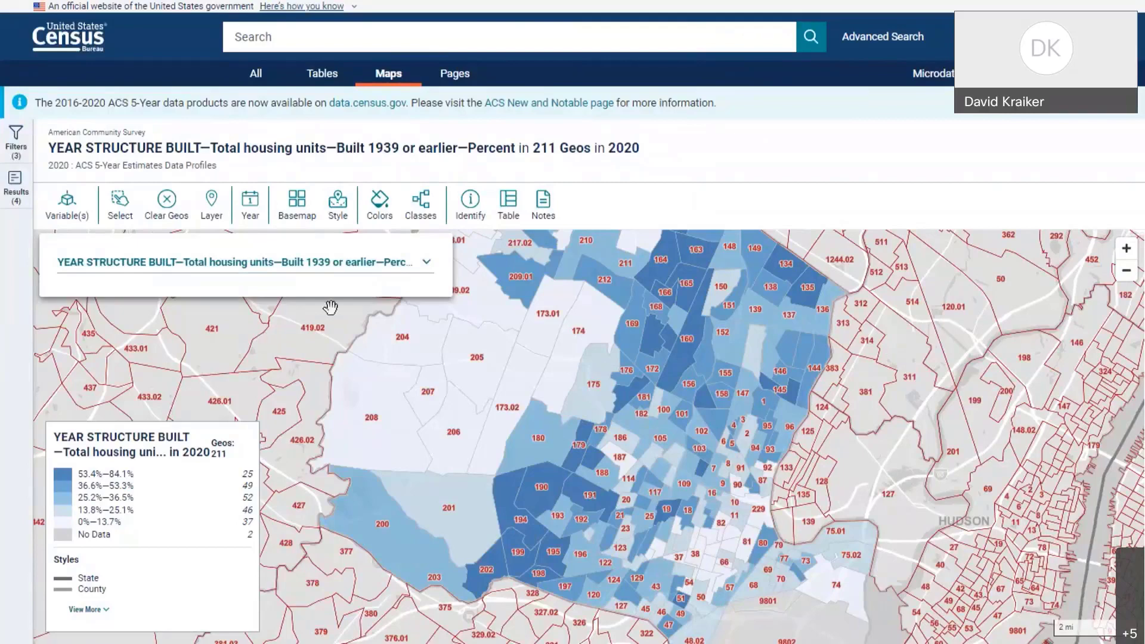
click(427, 264)
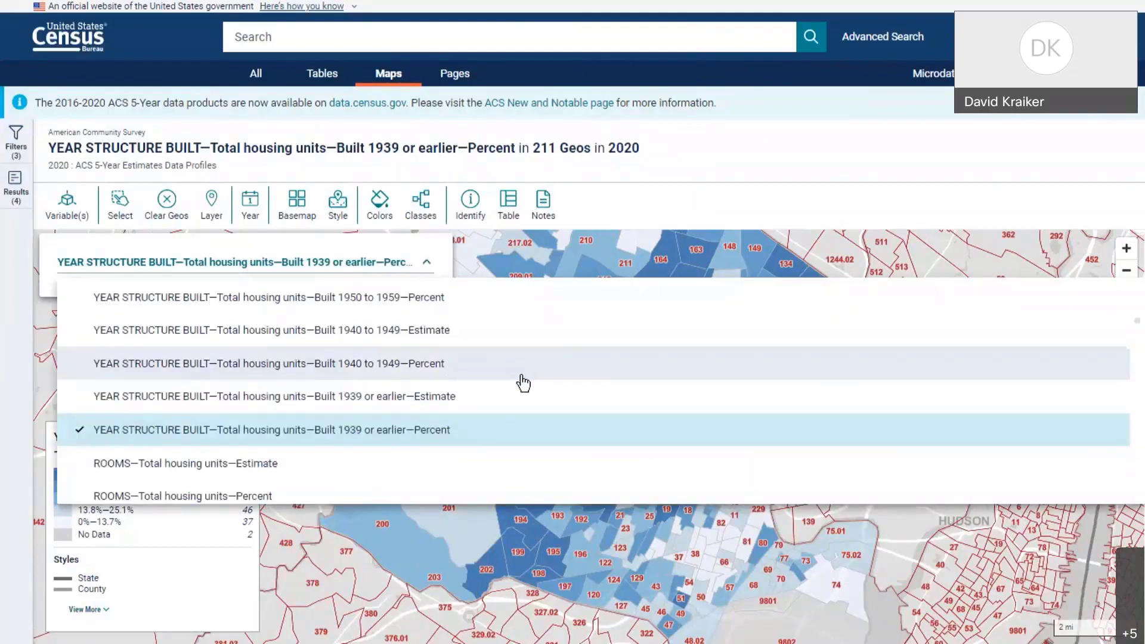
click(409, 403)
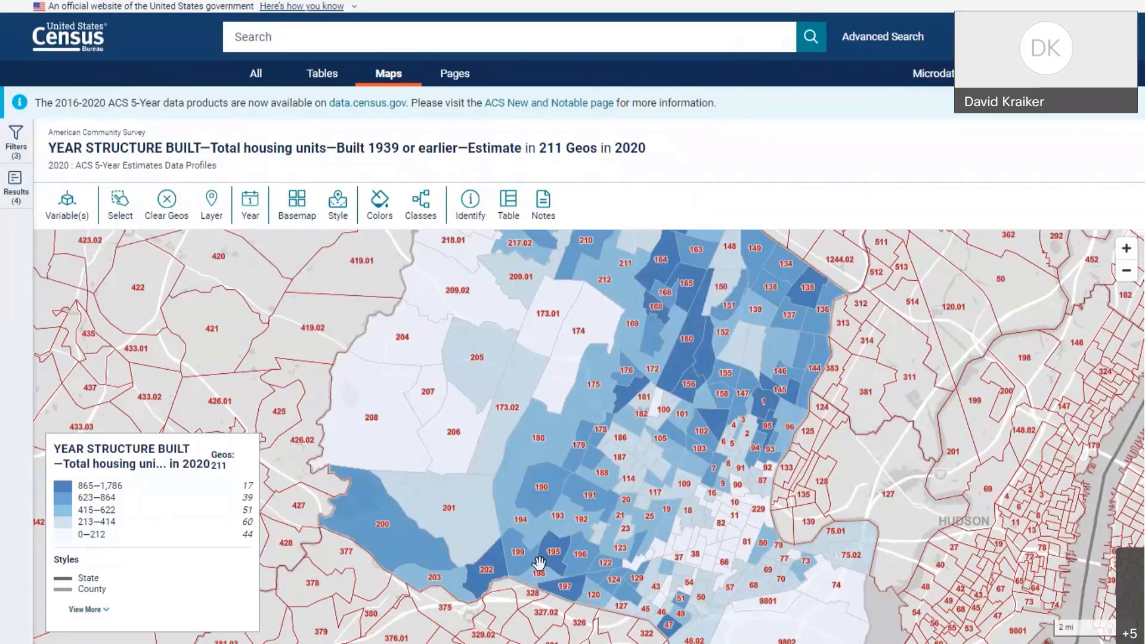
click(488, 570)
Step: Check the map's data class and classification type options and the filters applied to it
click(426, 216)
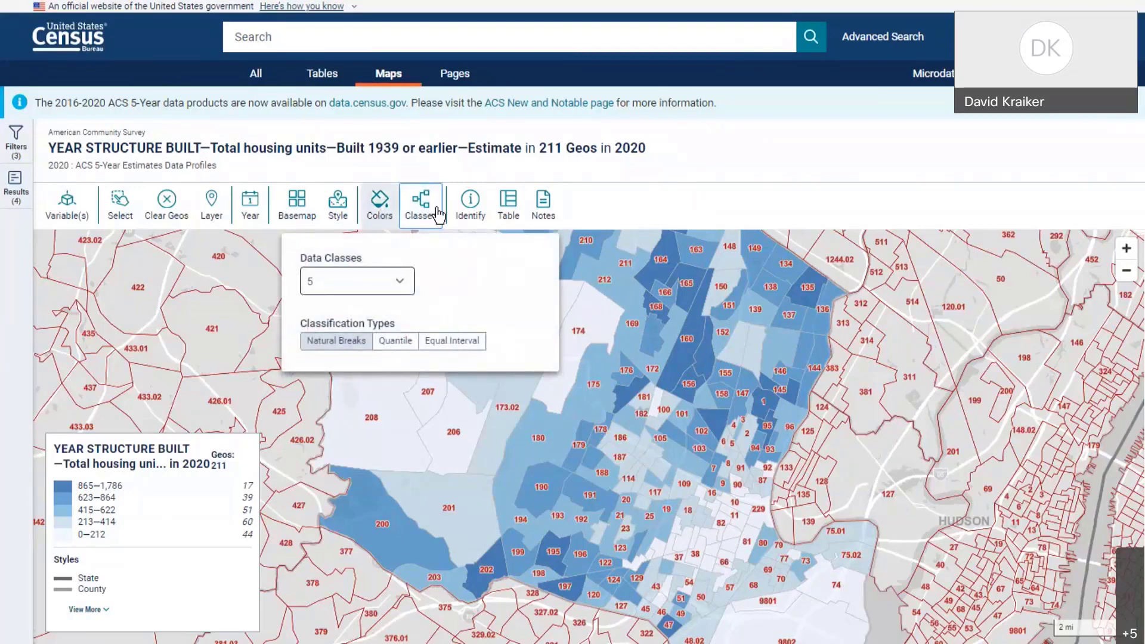
click(599, 203)
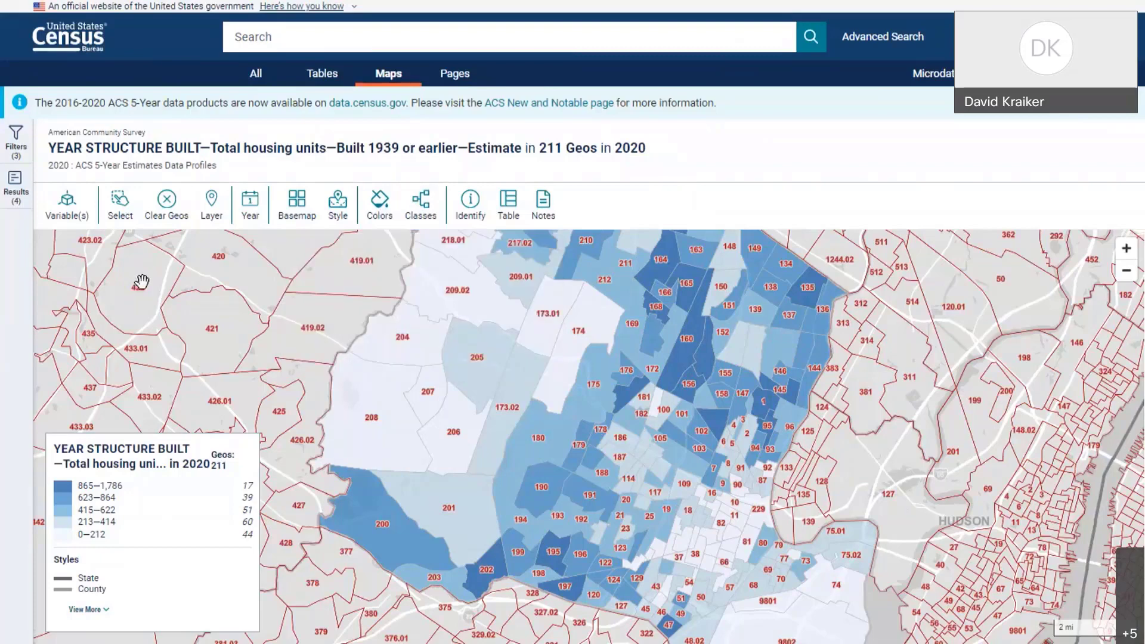
click(15, 146)
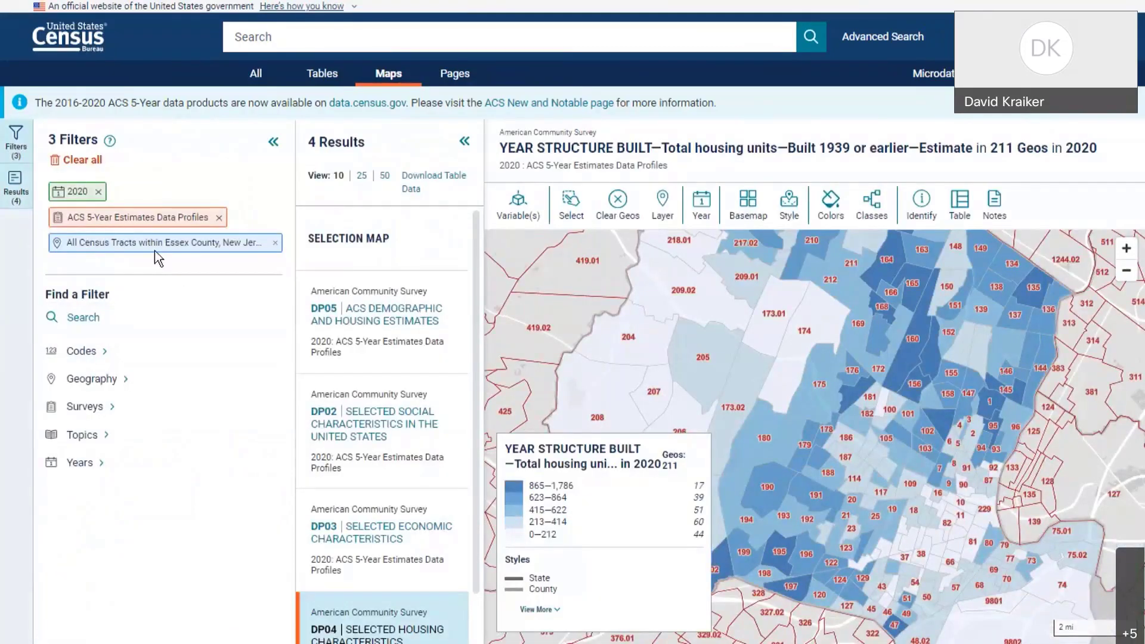
Step: Start a new advanced search from the home page with 2020 as the year filter
click(68, 40)
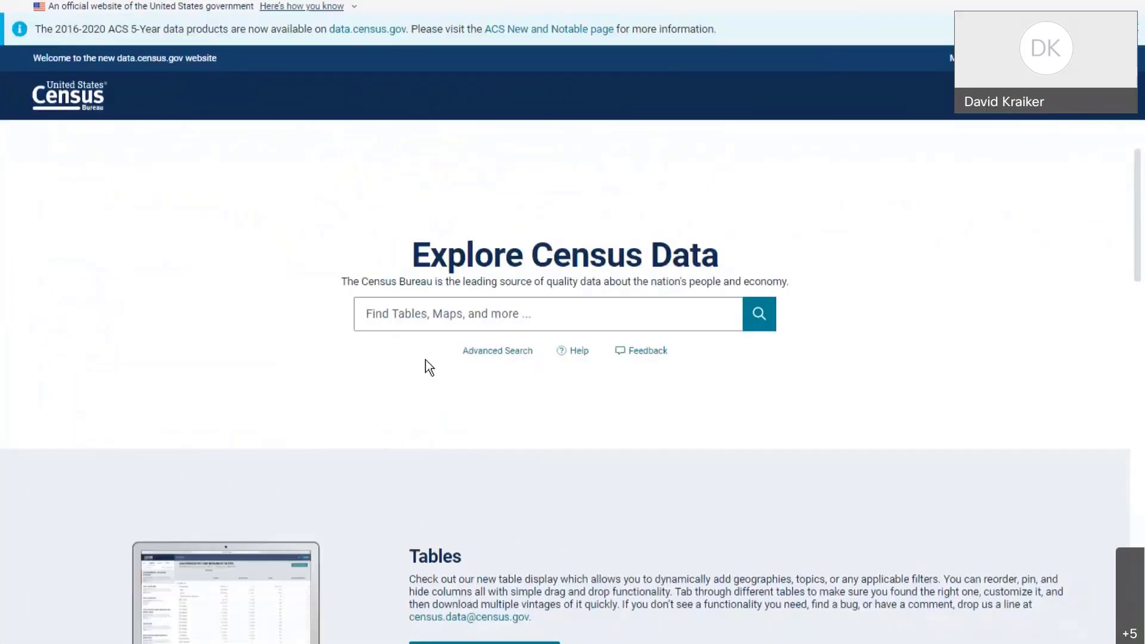
click(488, 352)
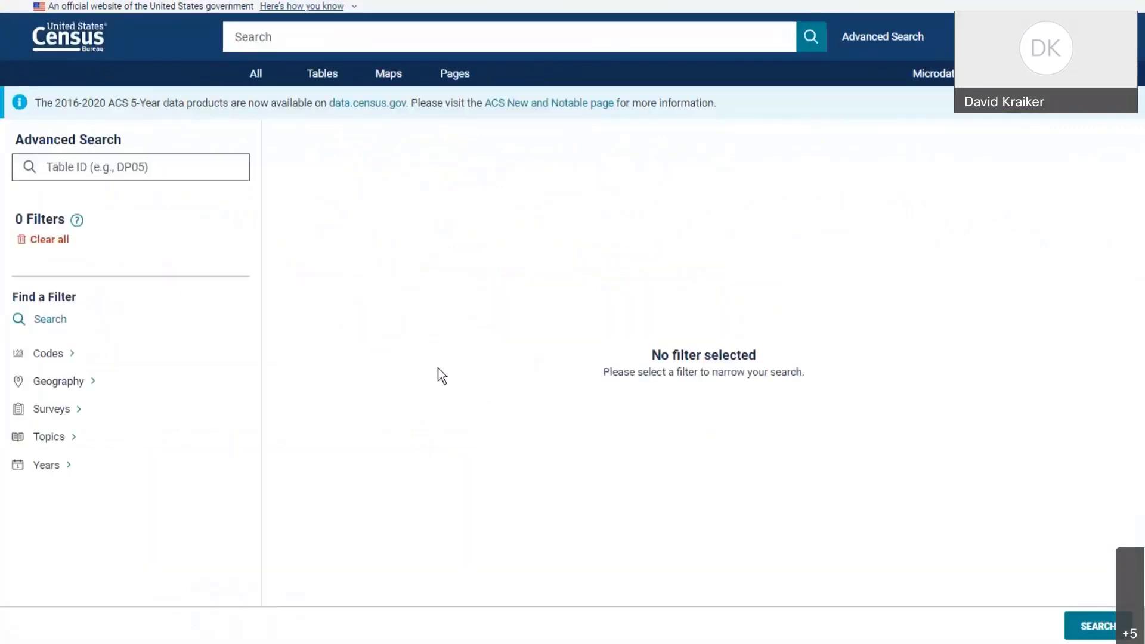
click(53, 466)
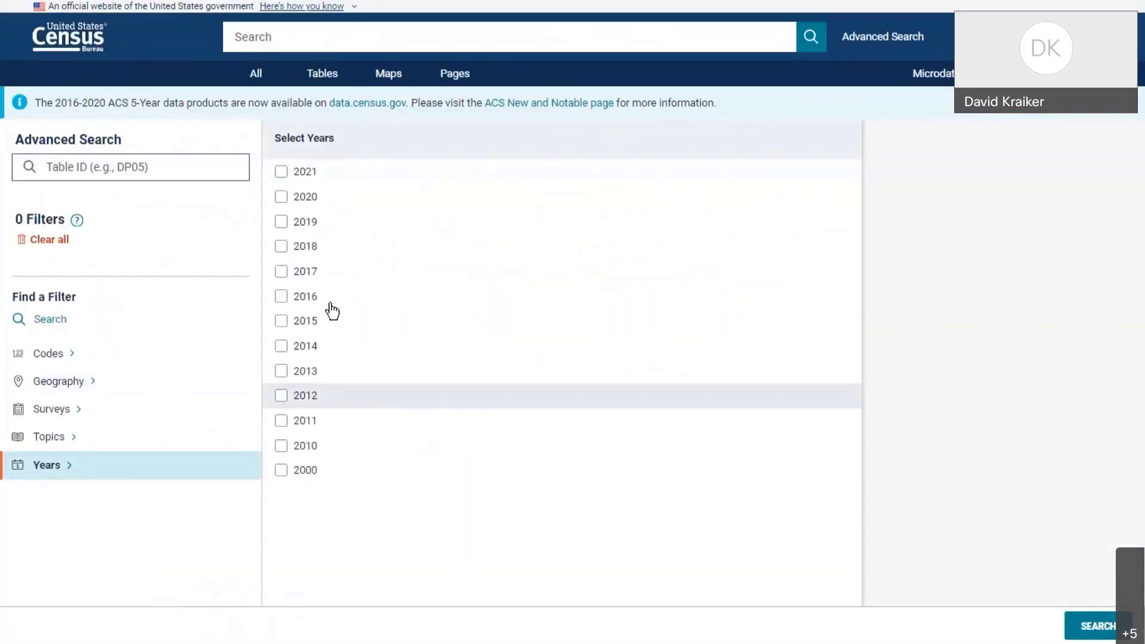
click(281, 198)
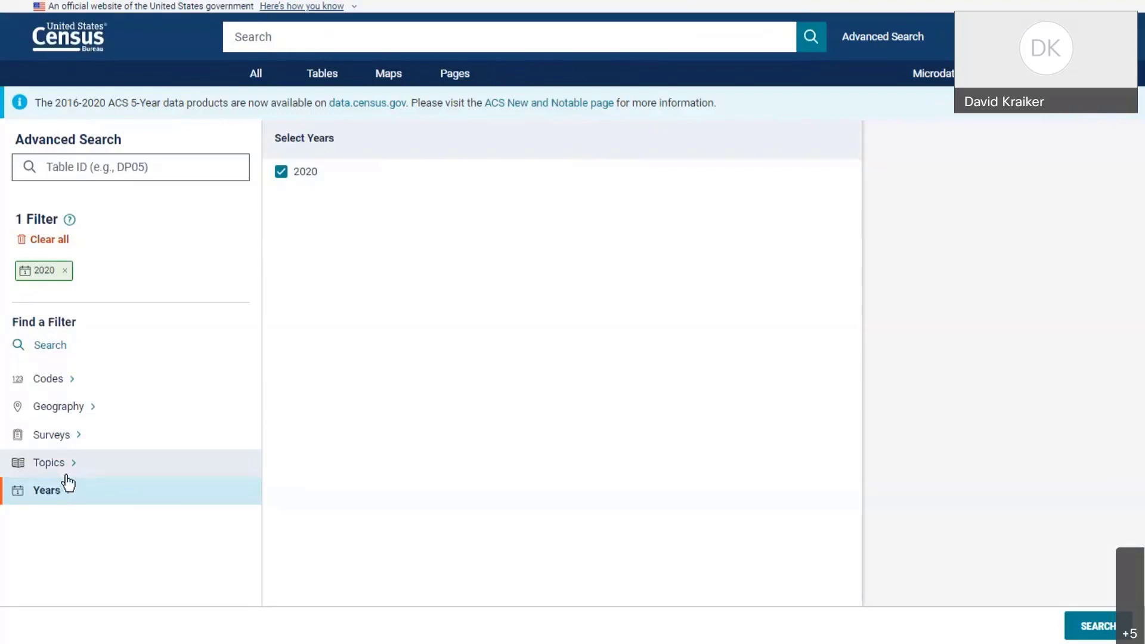
Step: Add the Decennial Census Redistricting Data (PL 94-171) as the survey filter
click(65, 444)
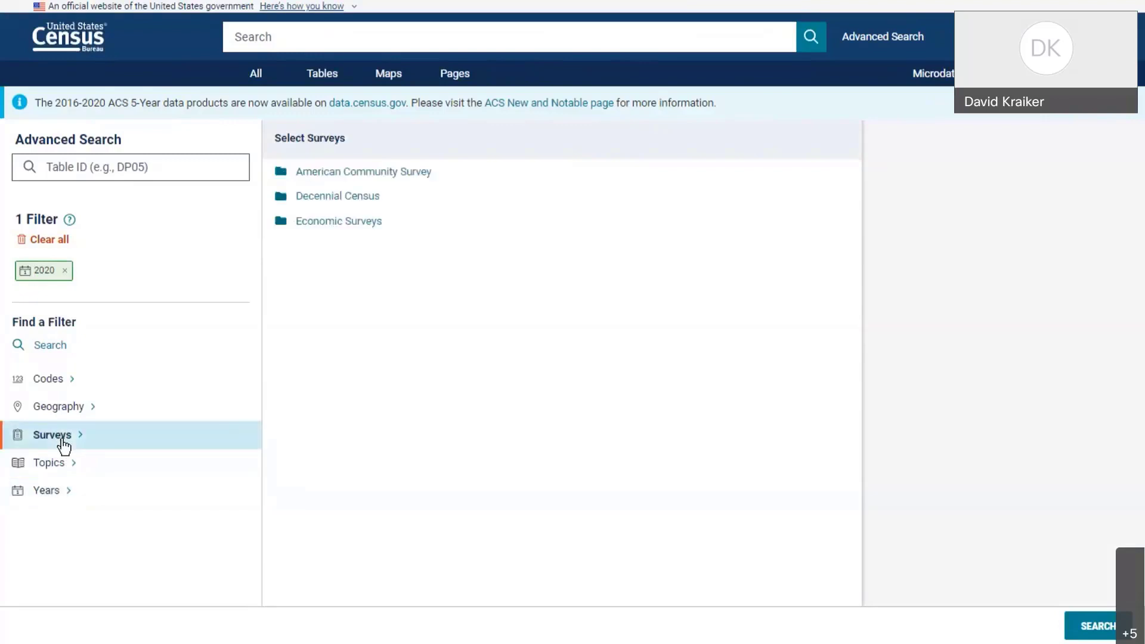
click(316, 198)
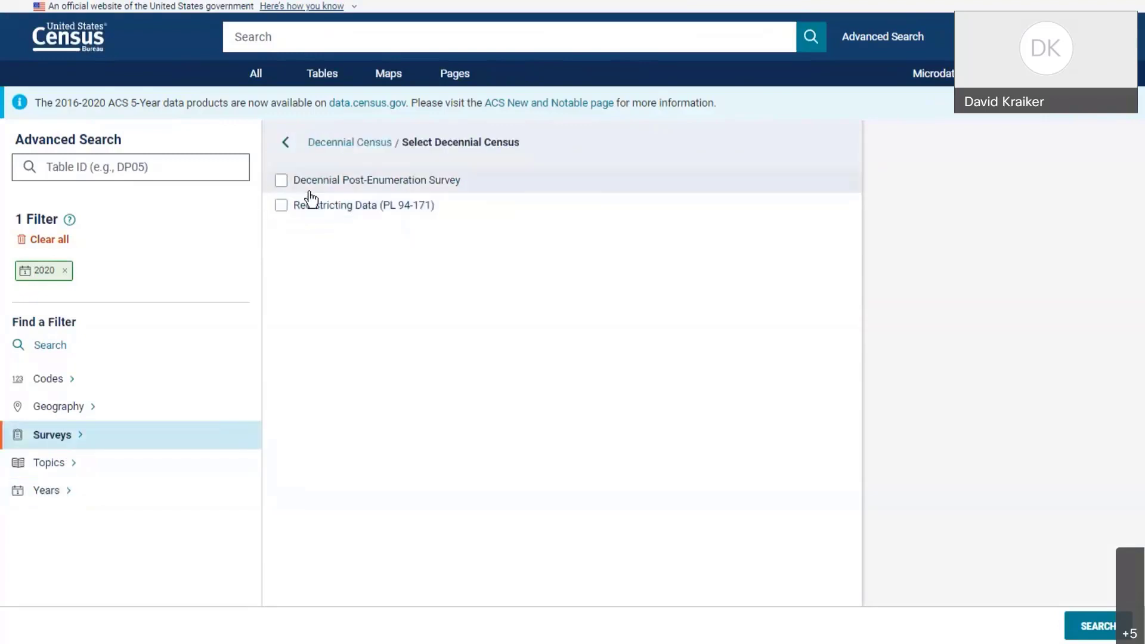
click(282, 205)
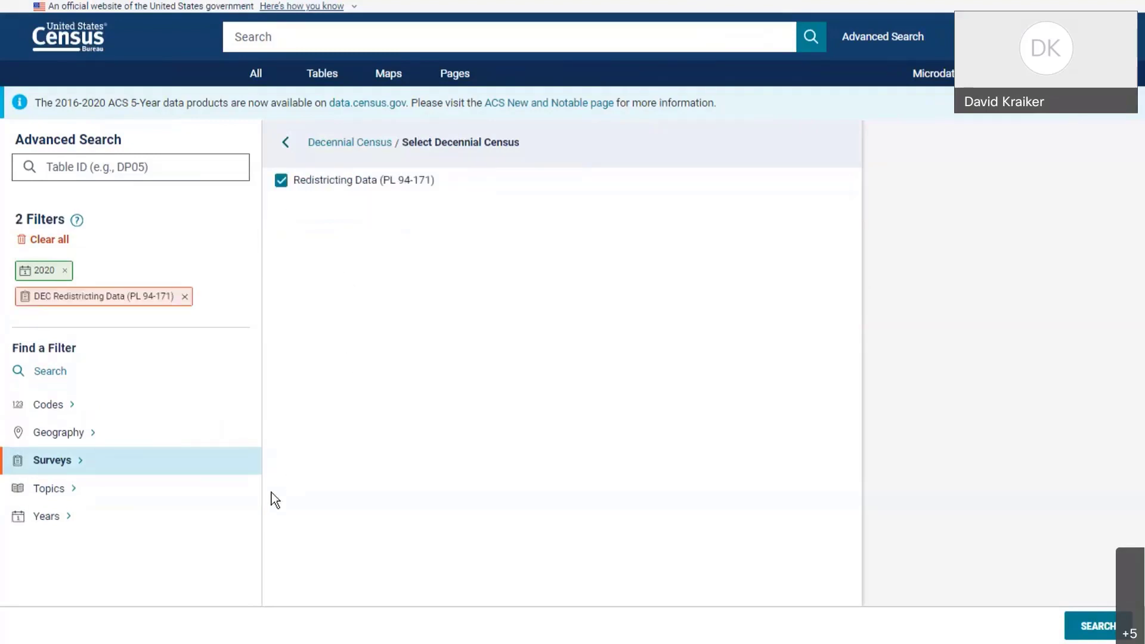
Step: Add all census tracts within Hudson County, New Jersey as the geography filter
click(64, 432)
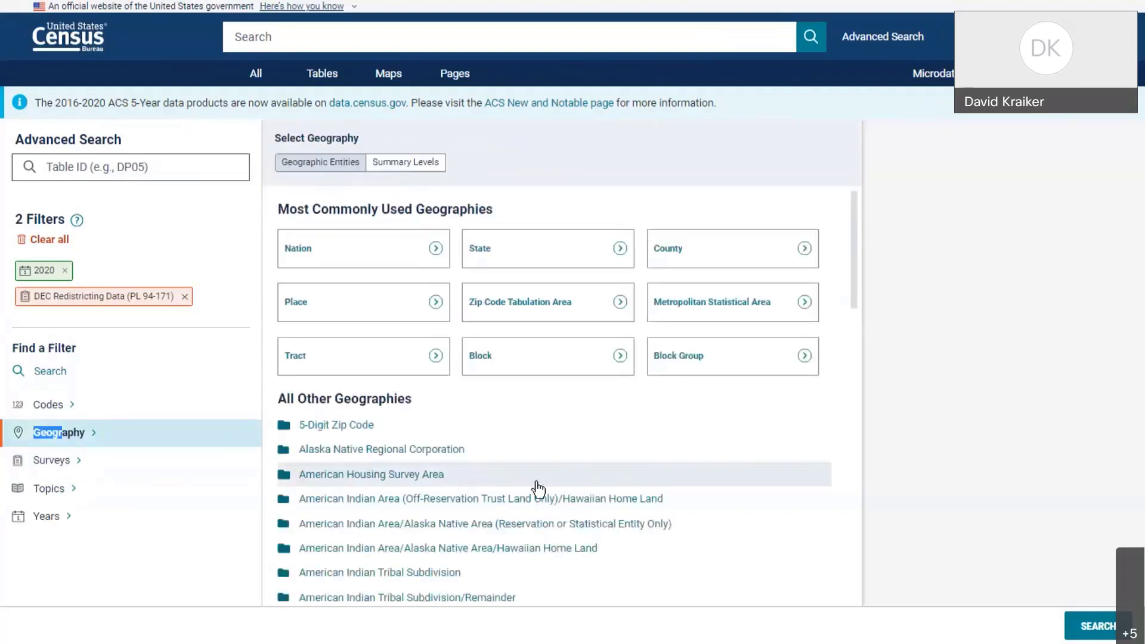
scroll(569, 458, down, 1)
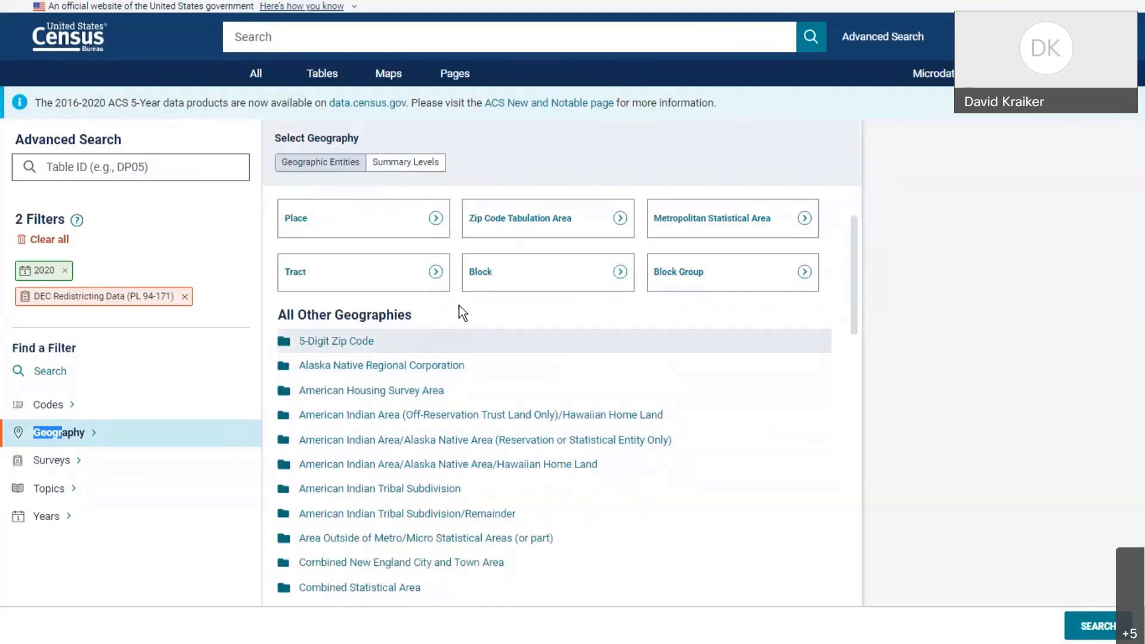
click(375, 276)
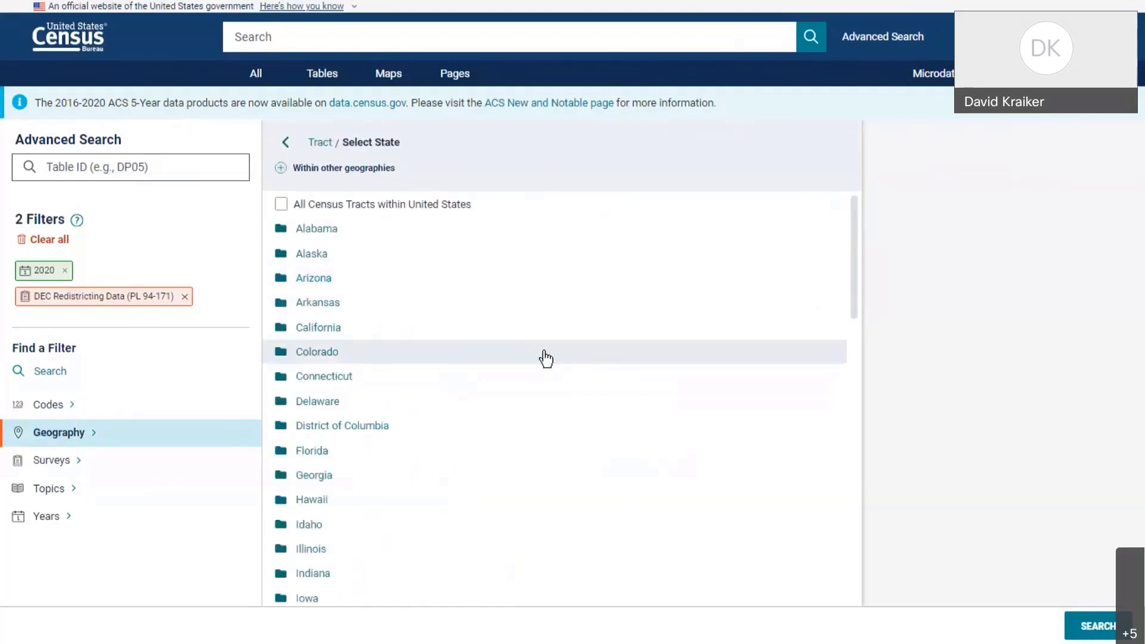
scroll(472, 371, down, 2)
scroll(475, 372, down, 3)
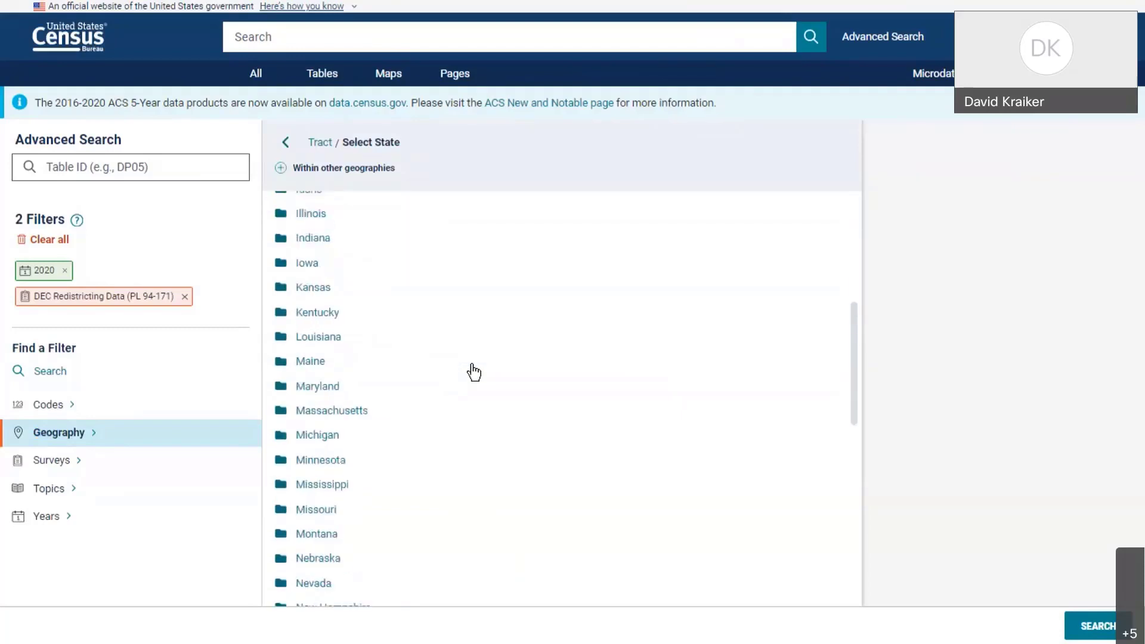
scroll(474, 373, down, 3)
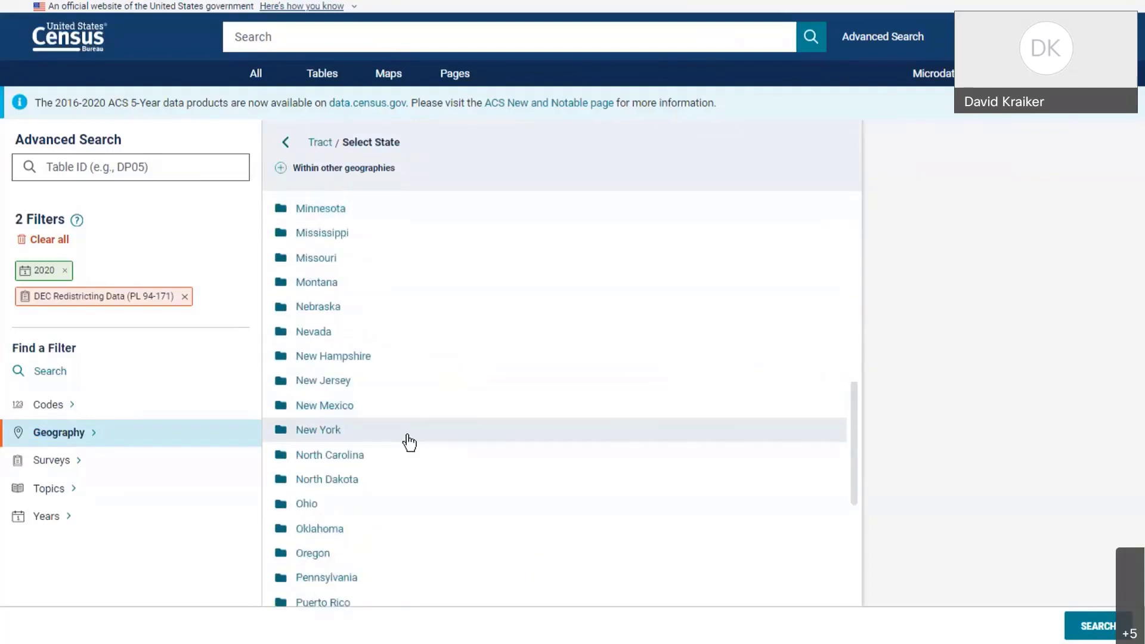
click(337, 386)
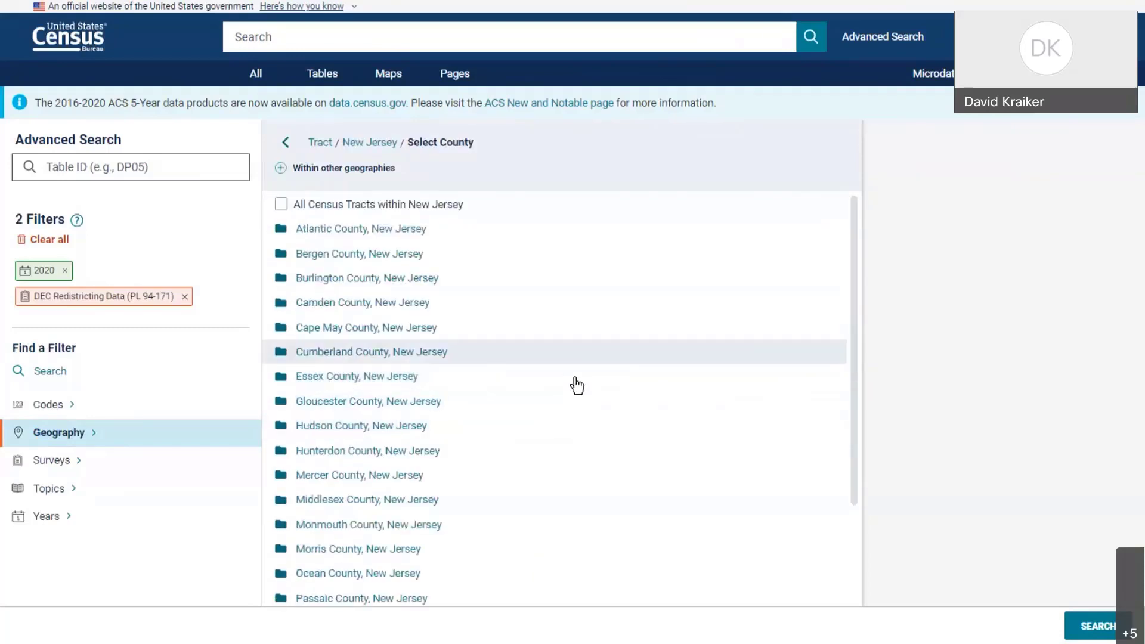
click(355, 427)
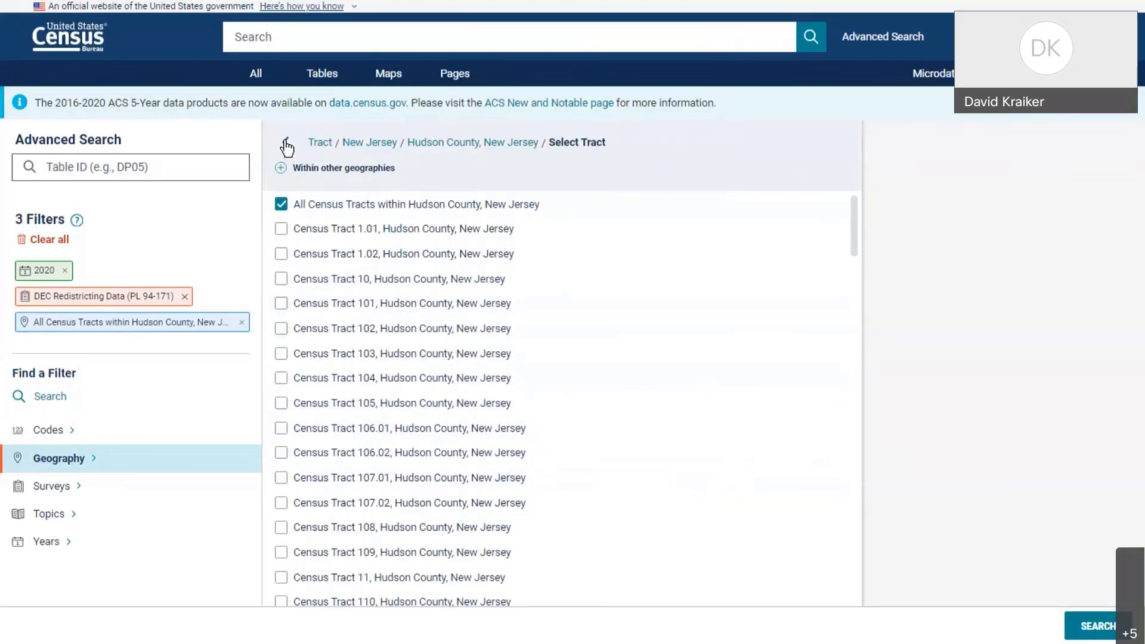
Step: Run the search and open table P2, Hispanic or Latino, and Not Hispanic or Latino by Race
click(1096, 626)
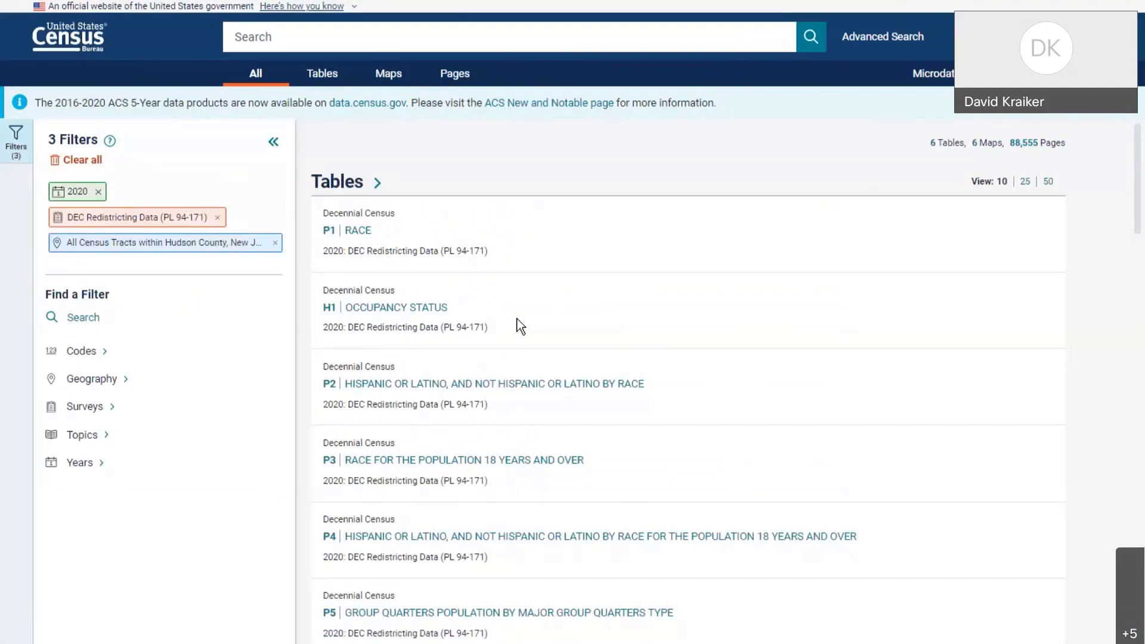
click(375, 383)
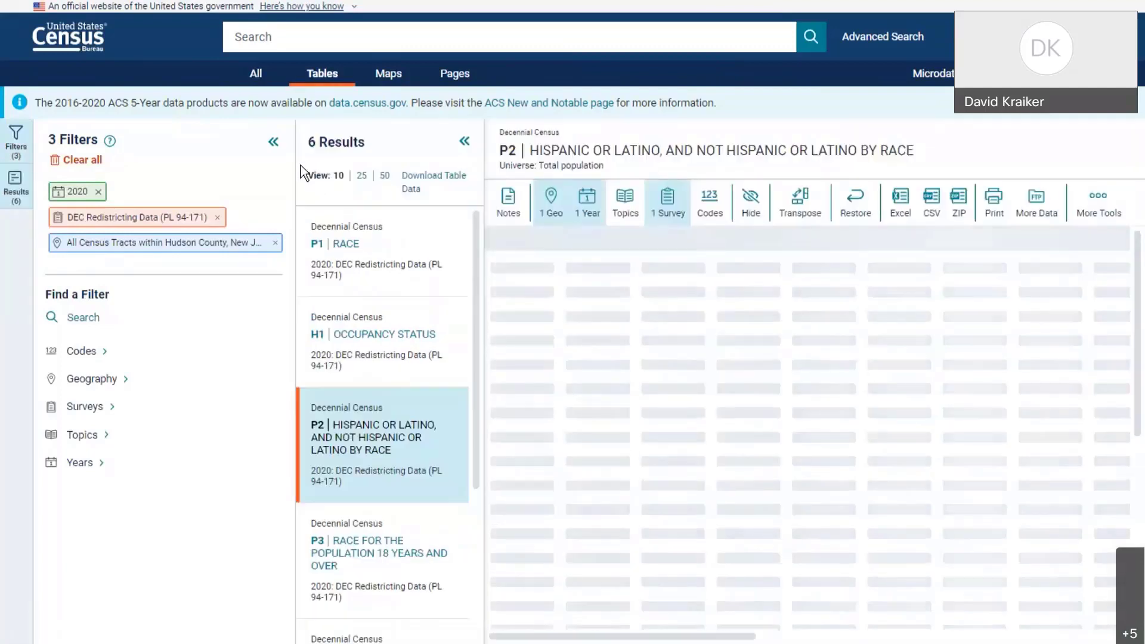
Step: Collapse the filter list, review the rows of table P2 for the Hudson County tracts, and display the table as a map
click(273, 143)
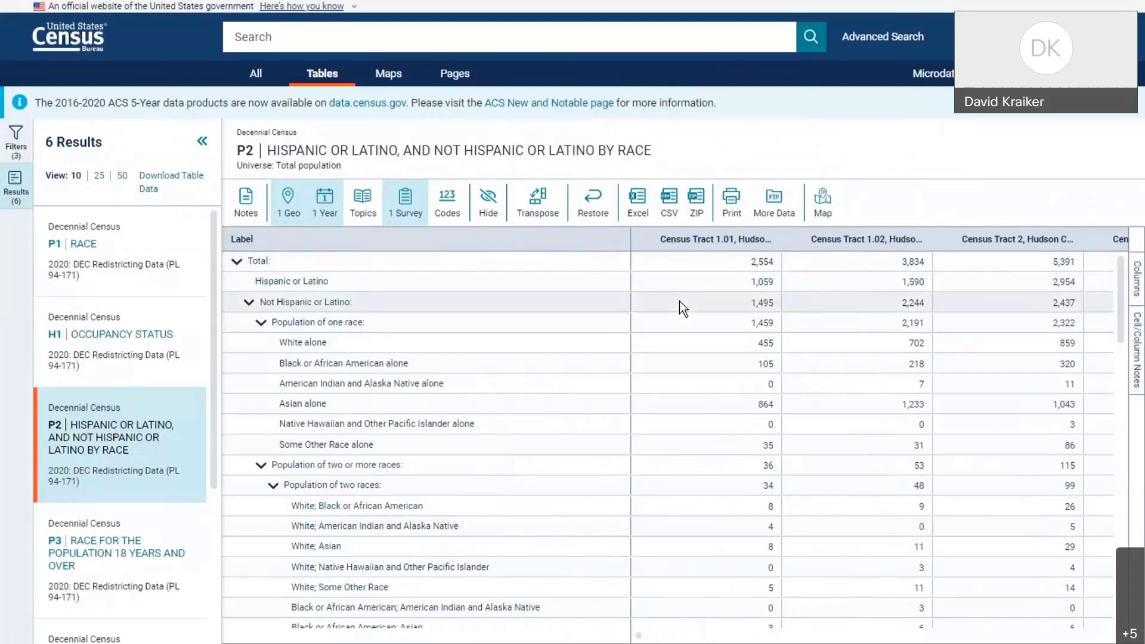
scroll(409, 388, down, 2)
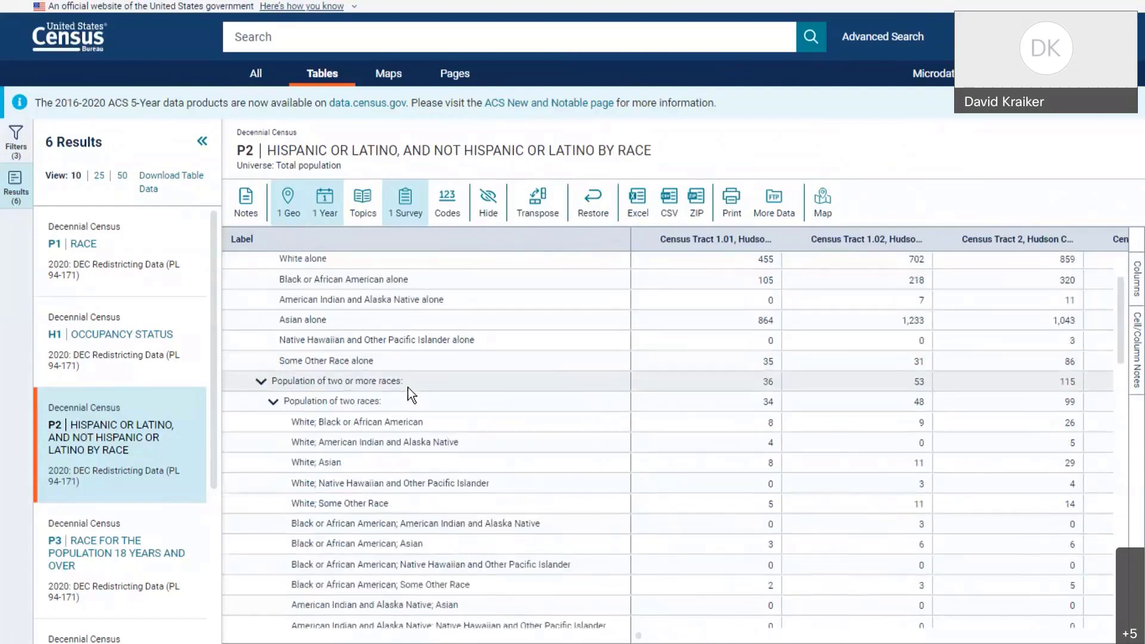
scroll(378, 339, up, 2)
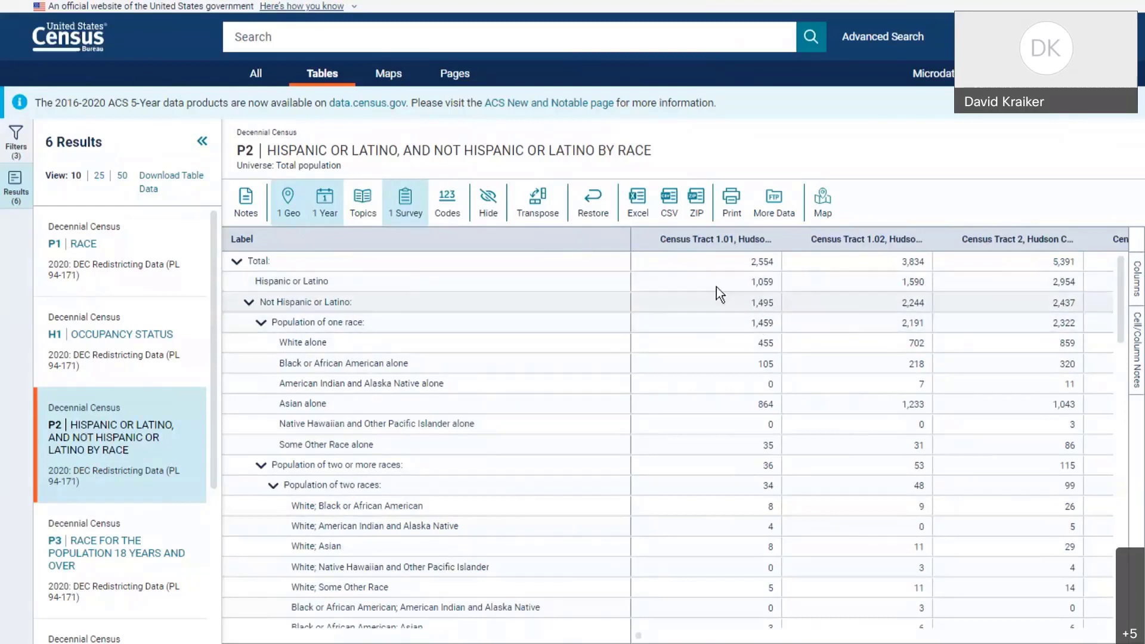
click(823, 212)
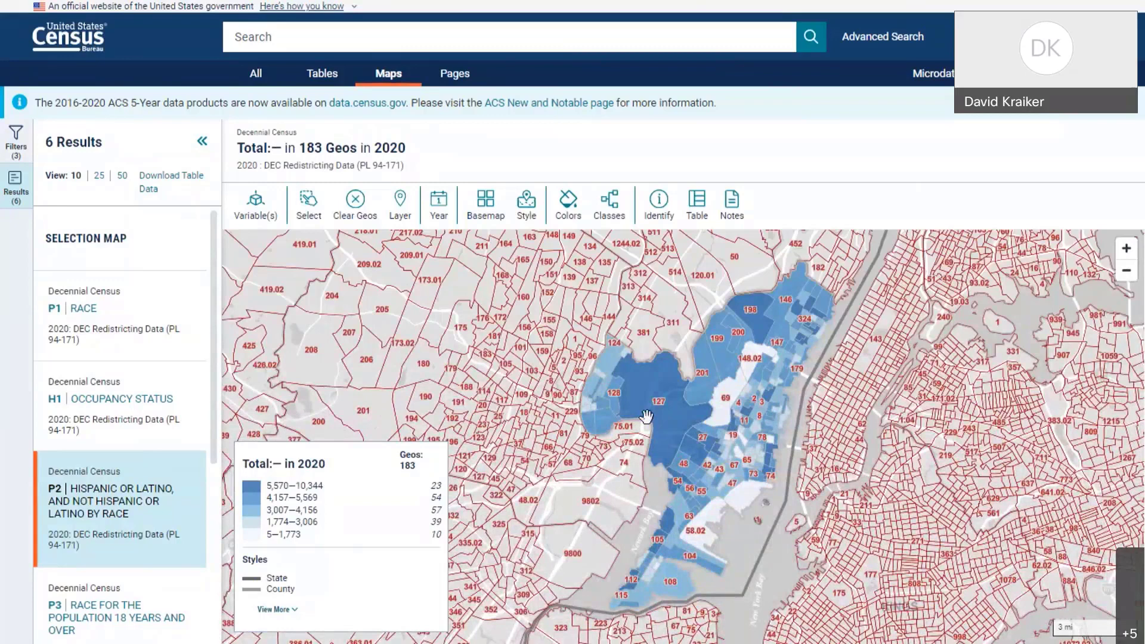
Step: Change the mapped variable to Total: Not Hispanic or Latino for the Hudson County tracts
drag(647, 416, 532, 409)
click(268, 212)
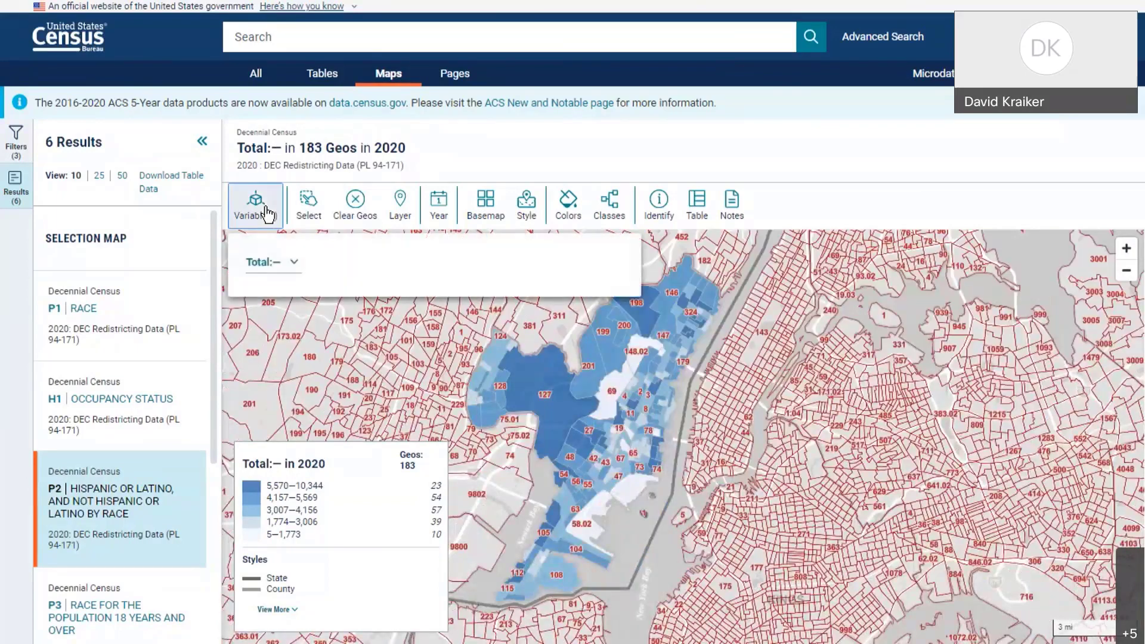
click(294, 263)
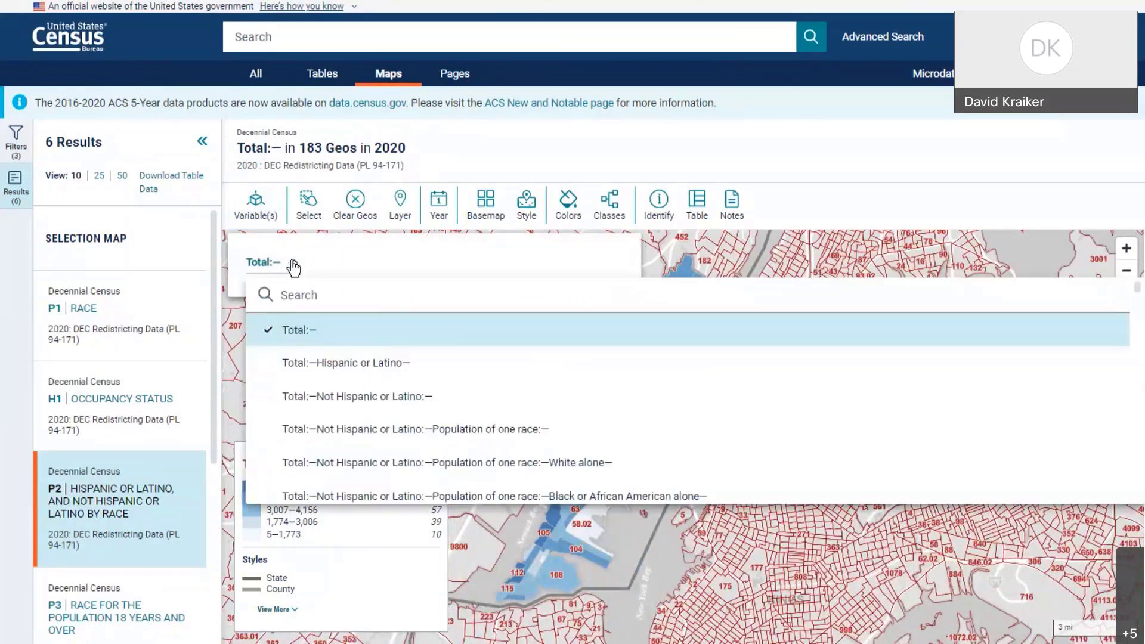
click(339, 396)
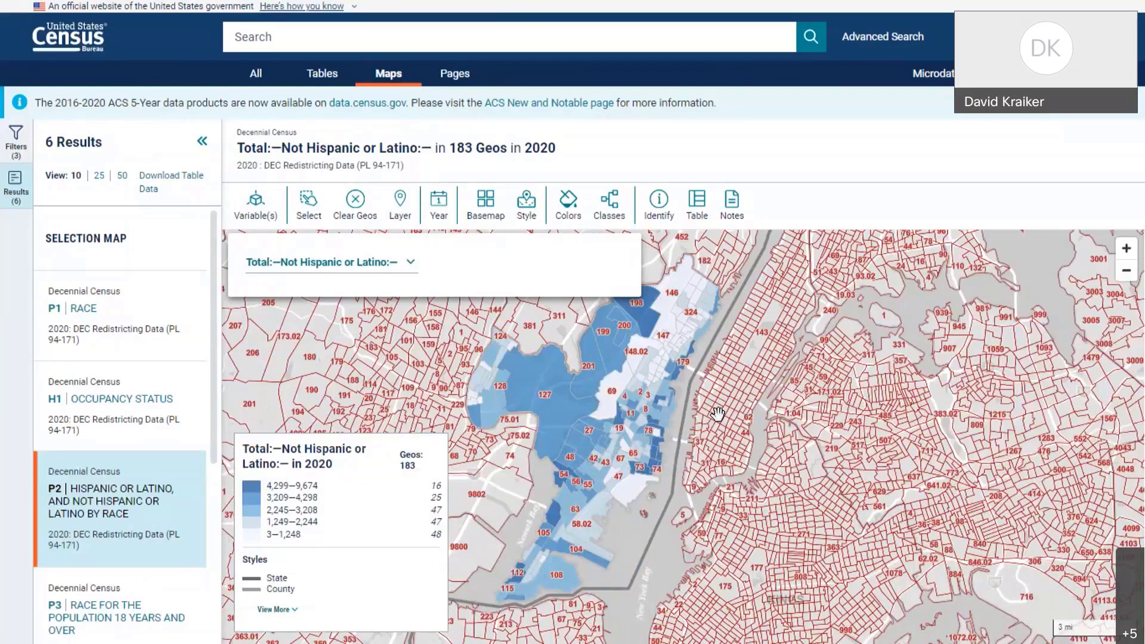
Step: Recolor the map with the sequential red palette and set its transparency to 91%
click(608, 209)
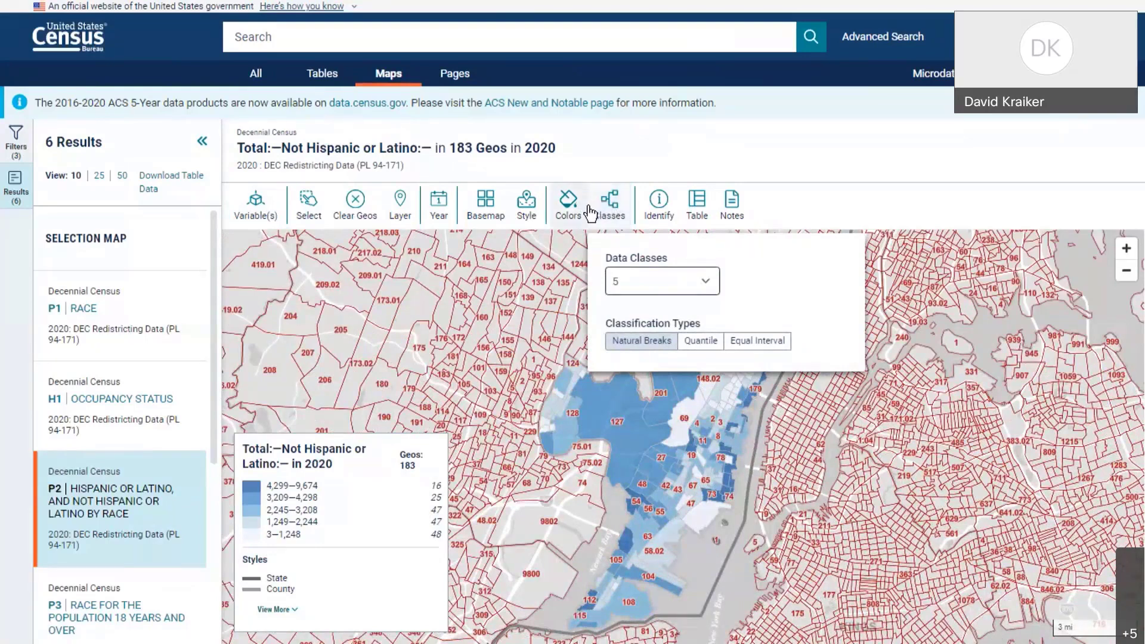
click(585, 209)
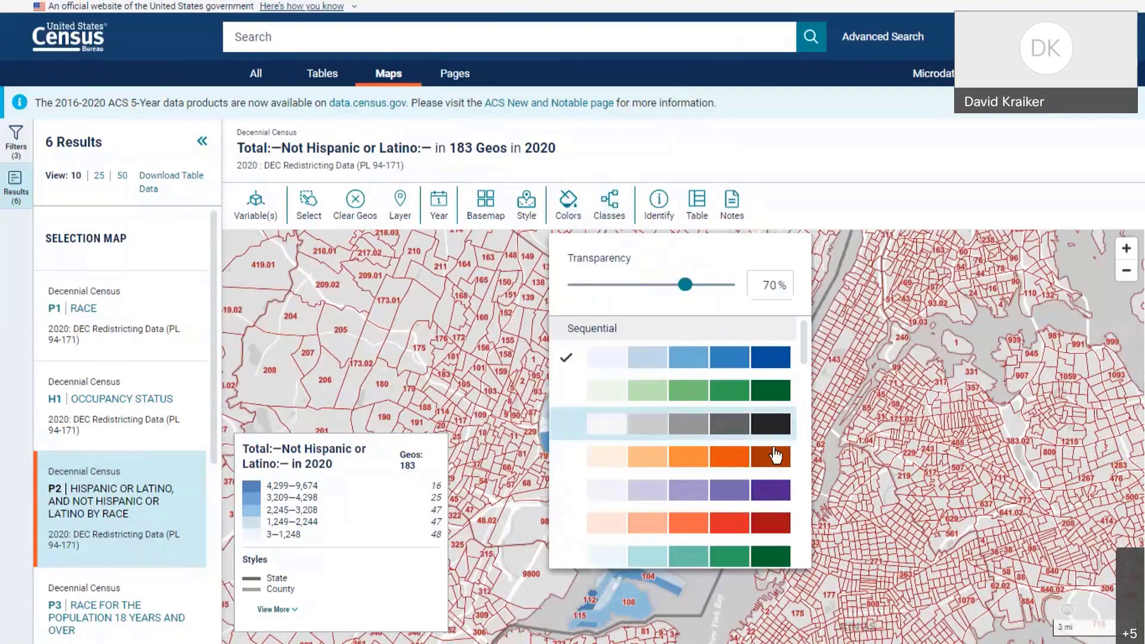
click(777, 530)
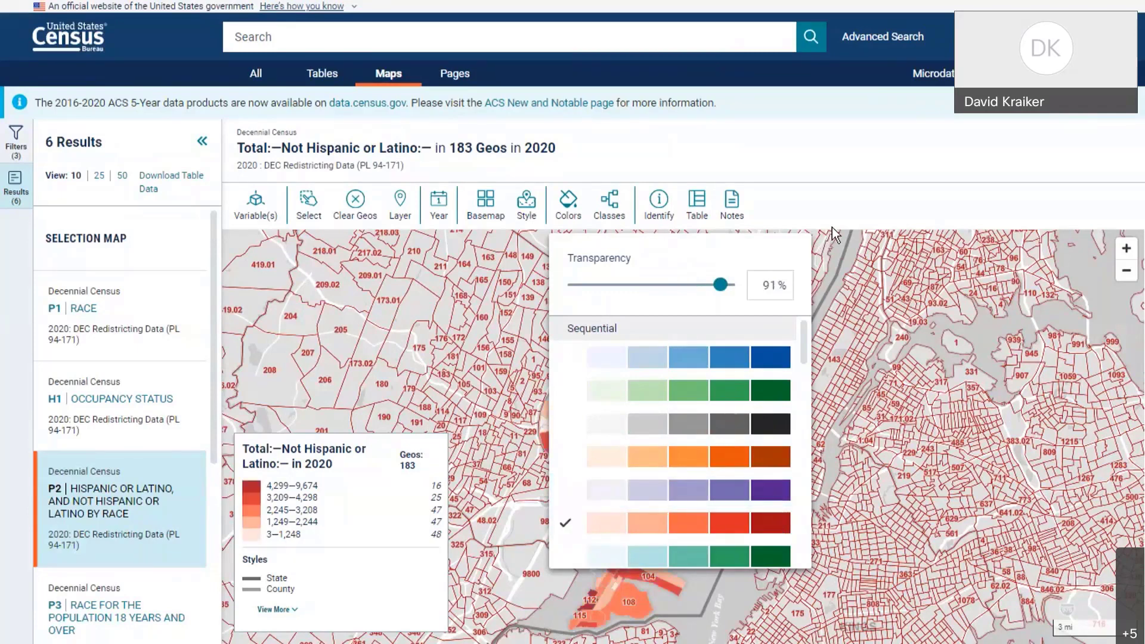
click(822, 220)
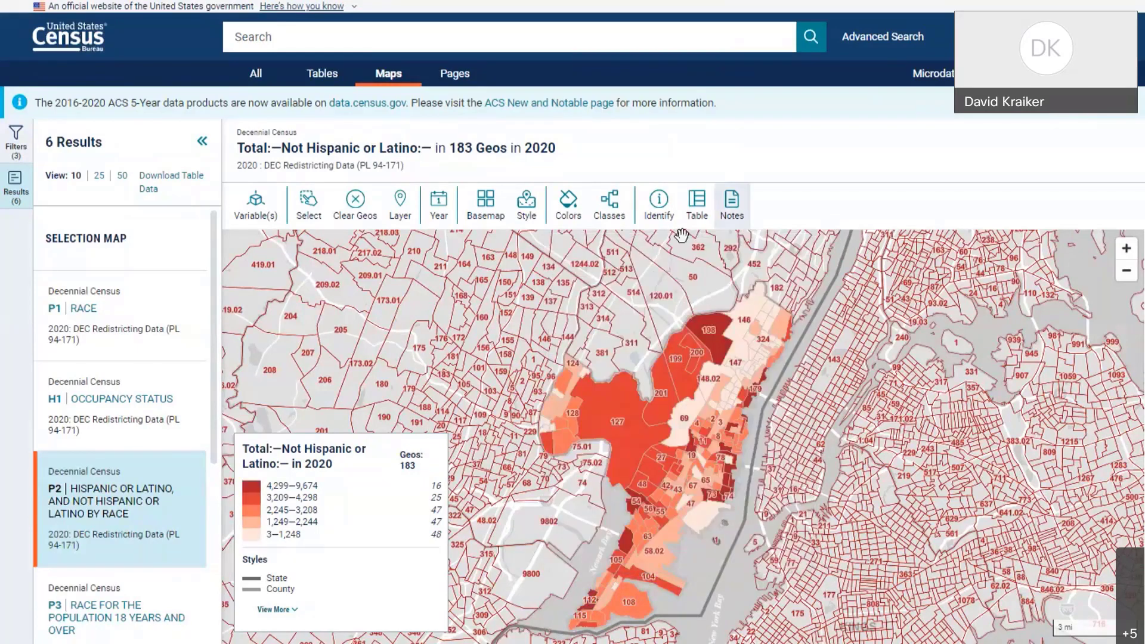
Step: Set the map's classification type to Equal Interval, keeping five data classes
click(615, 209)
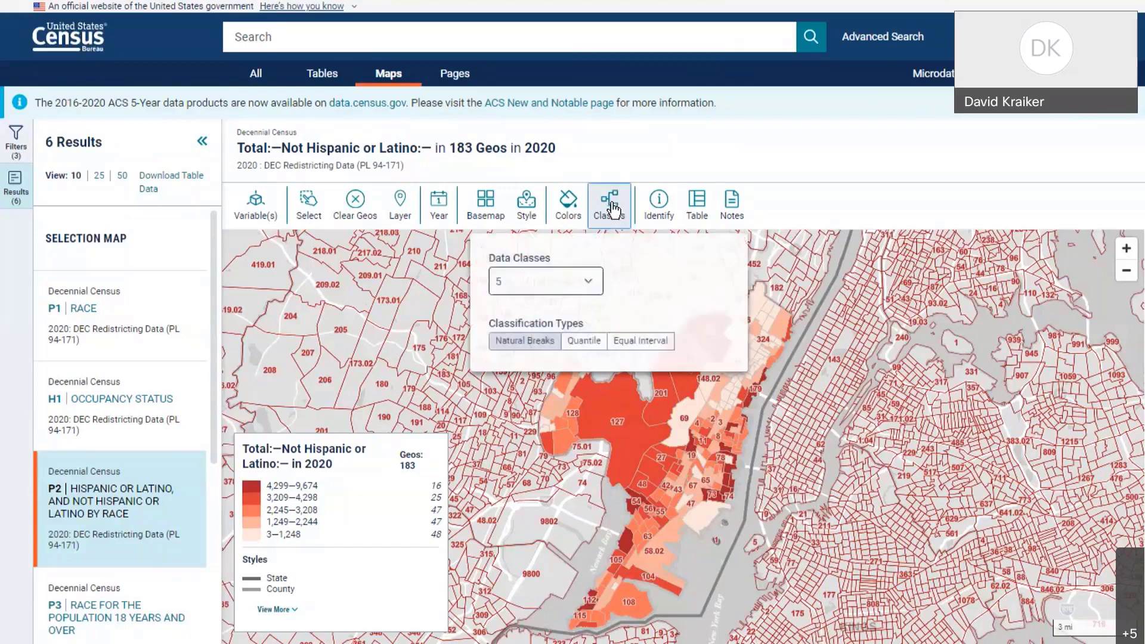
click(642, 348)
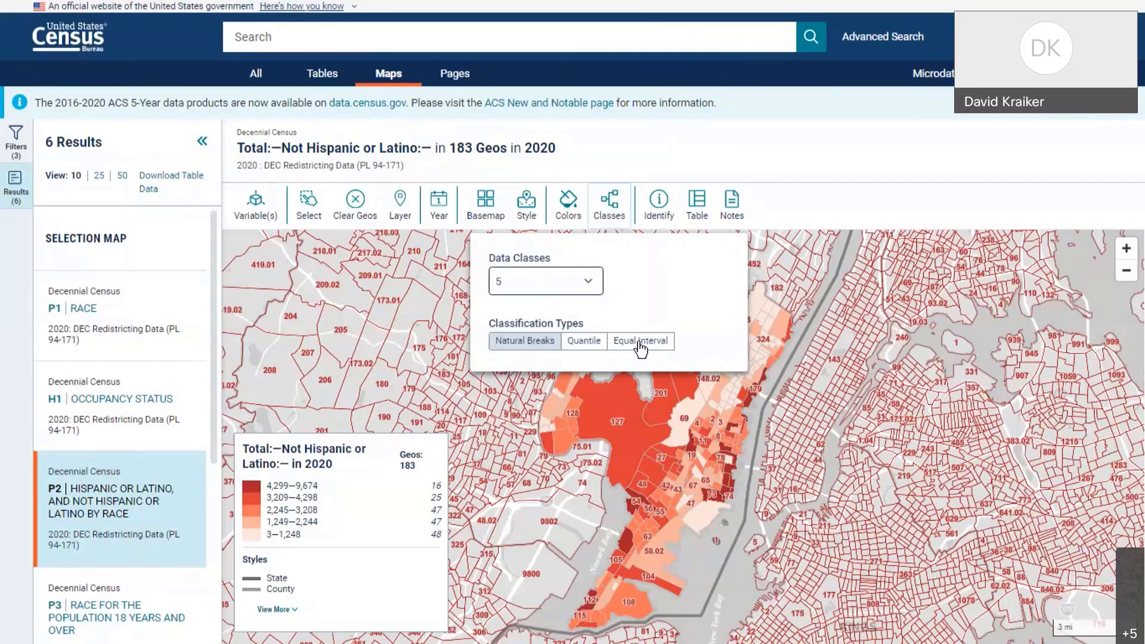
click(640, 342)
drag(732, 545, 657, 470)
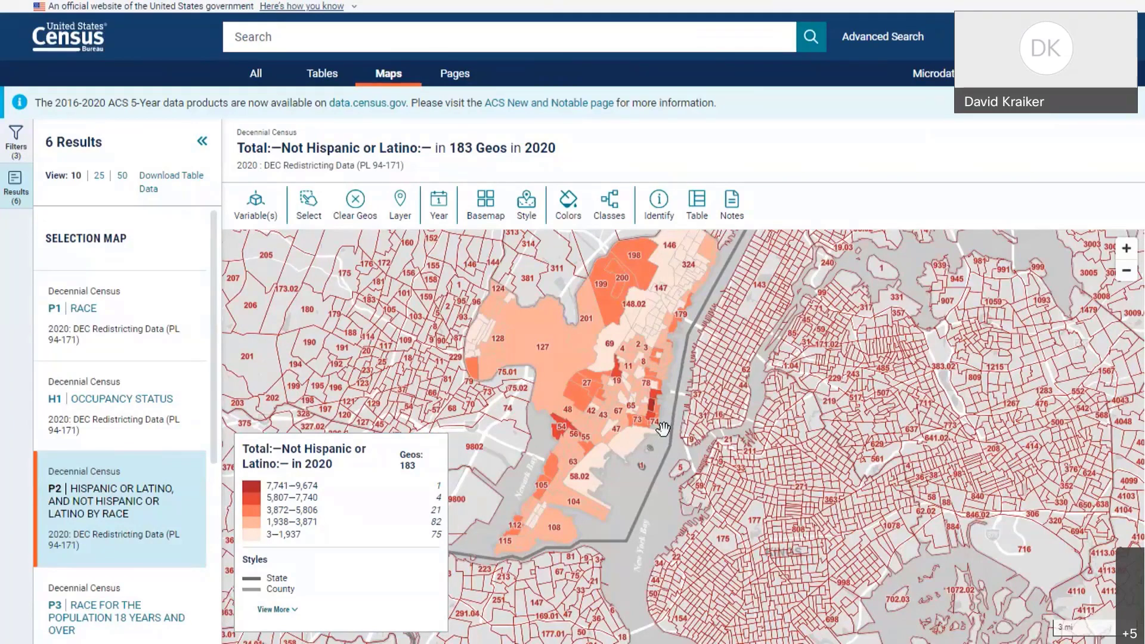
Step: Check the mapped value of the darkest tract on the Hudson River waterfront, Census Tract 76.01
scroll(663, 429, up, 3)
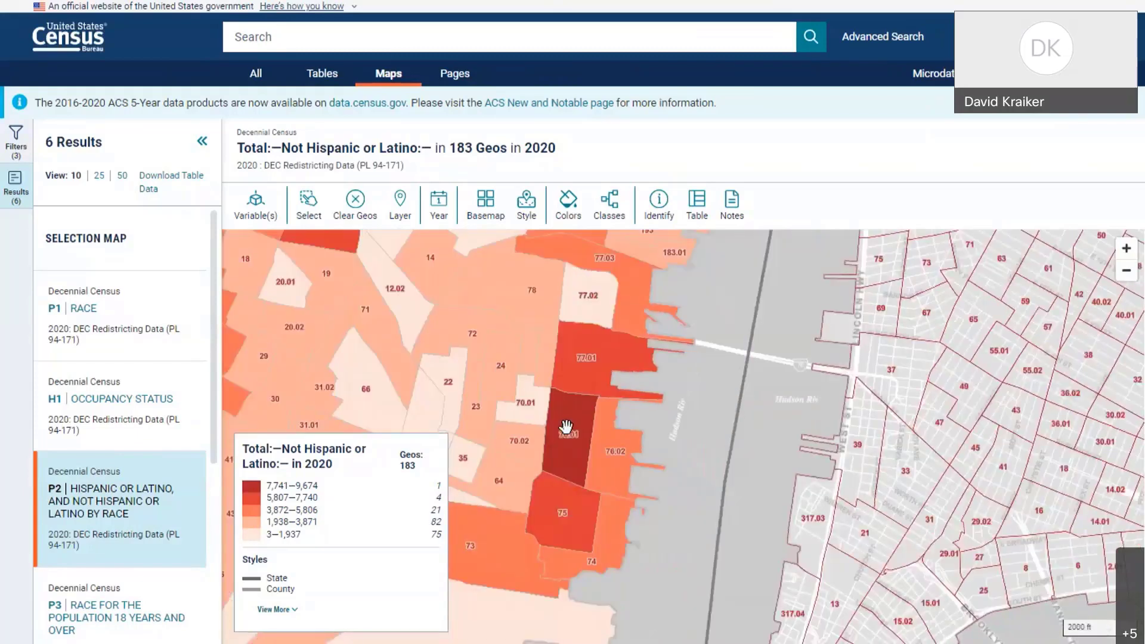
click(565, 427)
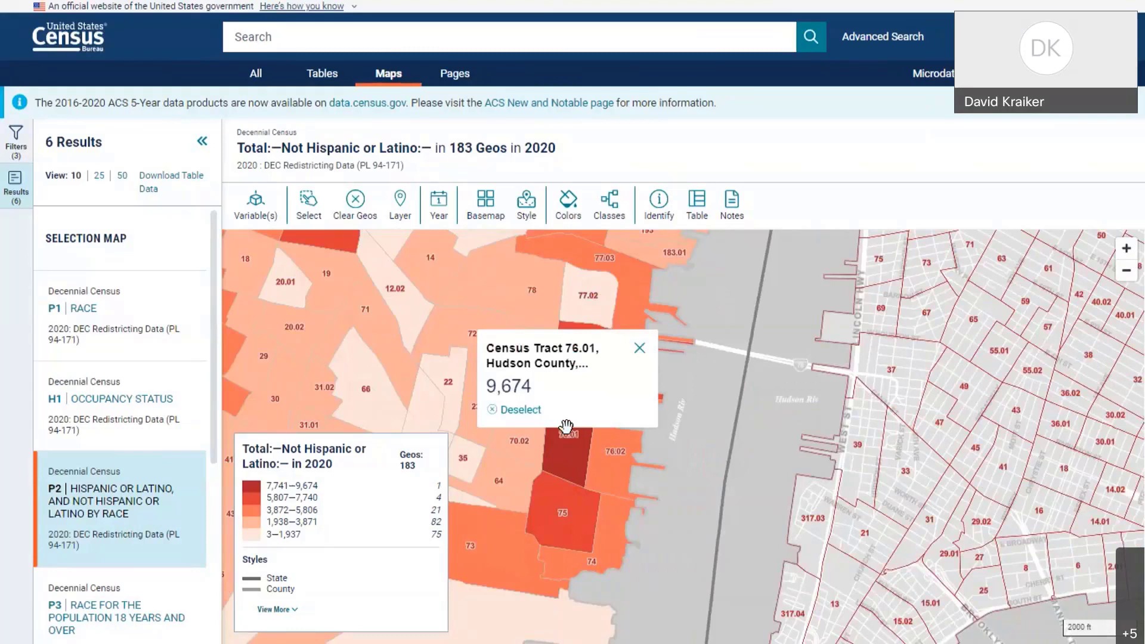
click(639, 350)
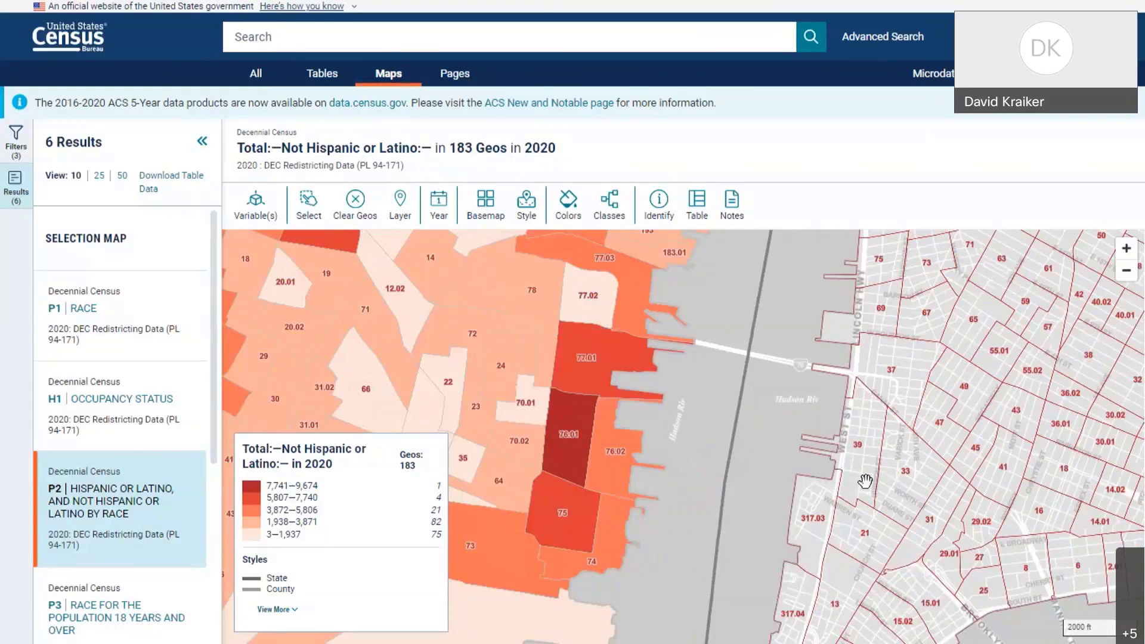
scroll(866, 480, down, 1)
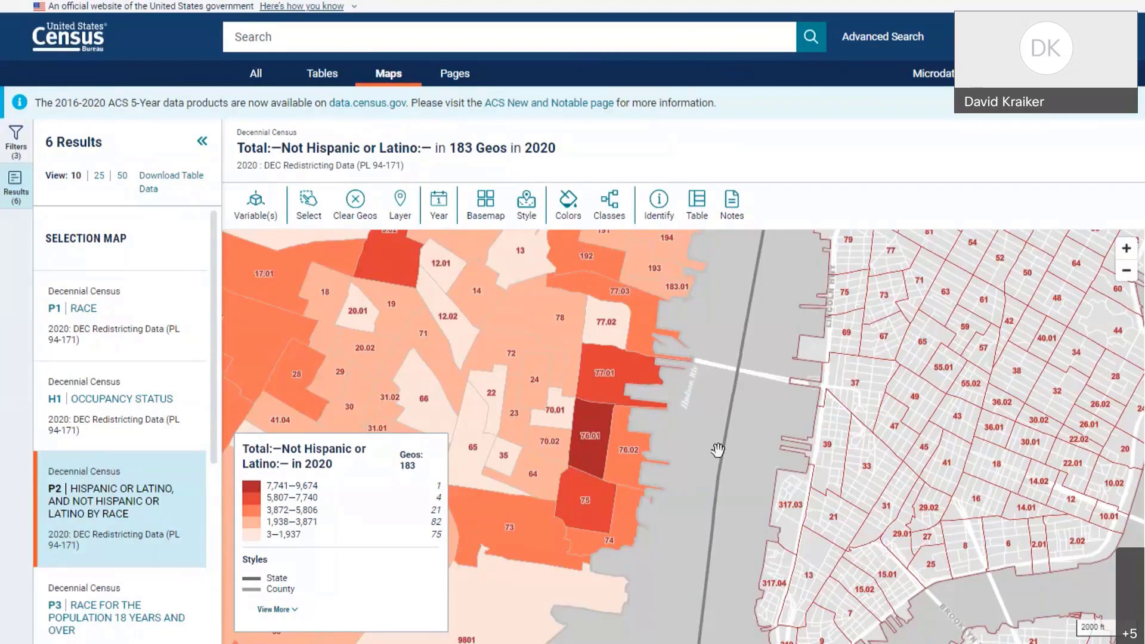
scroll(718, 450, down, 1)
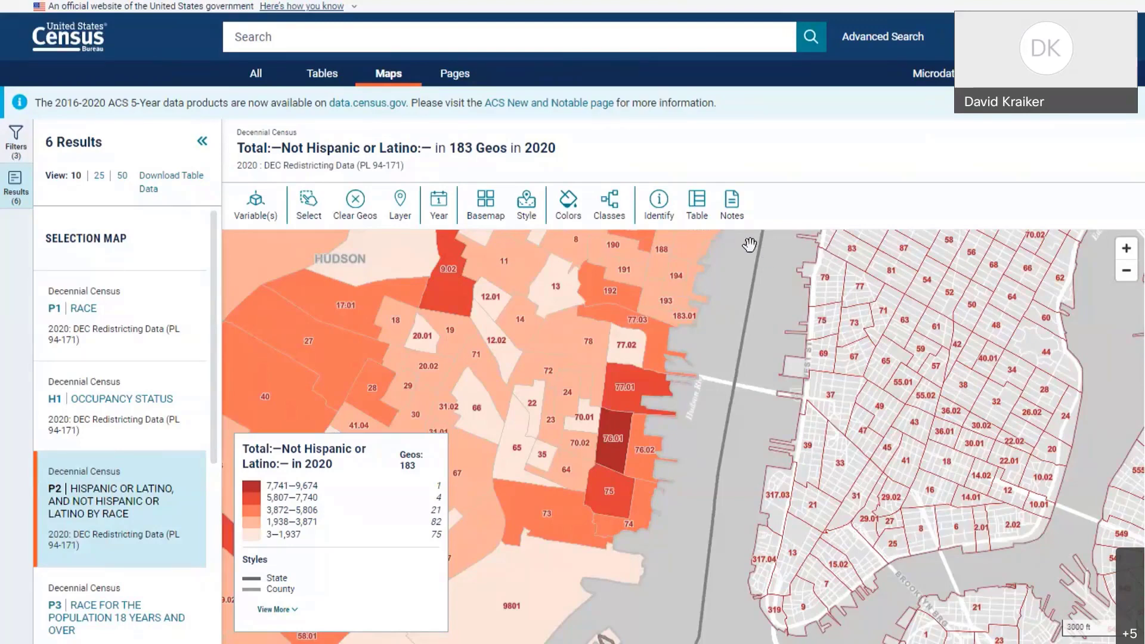
Step: View the map's data as a tract table, go to the full P2 table, and return to the map
click(697, 203)
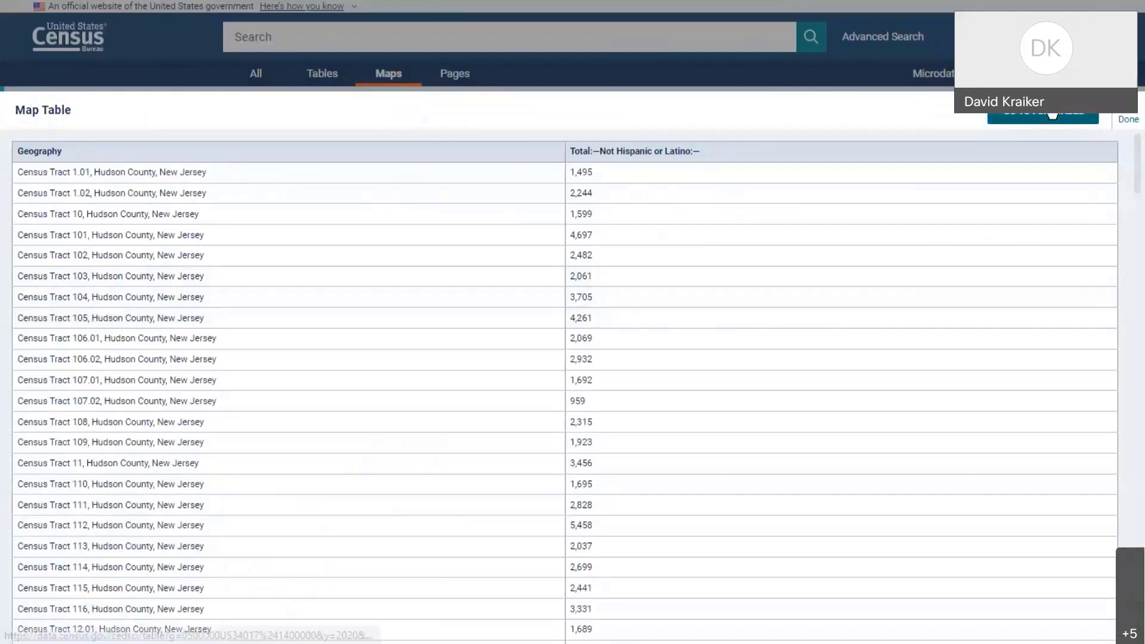
click(1068, 119)
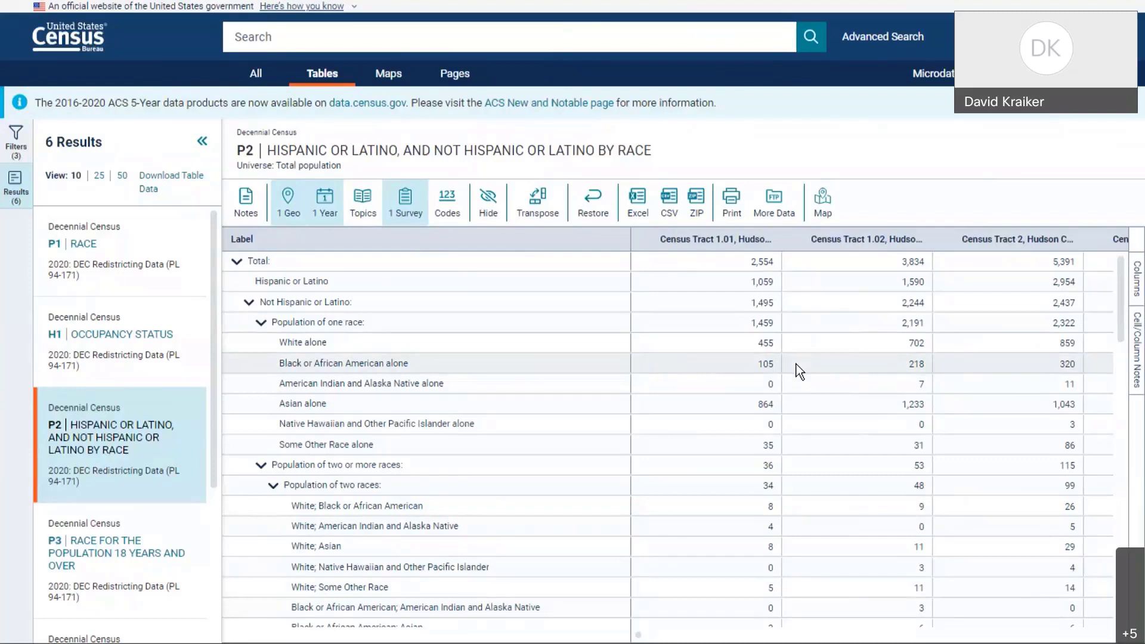
click(822, 206)
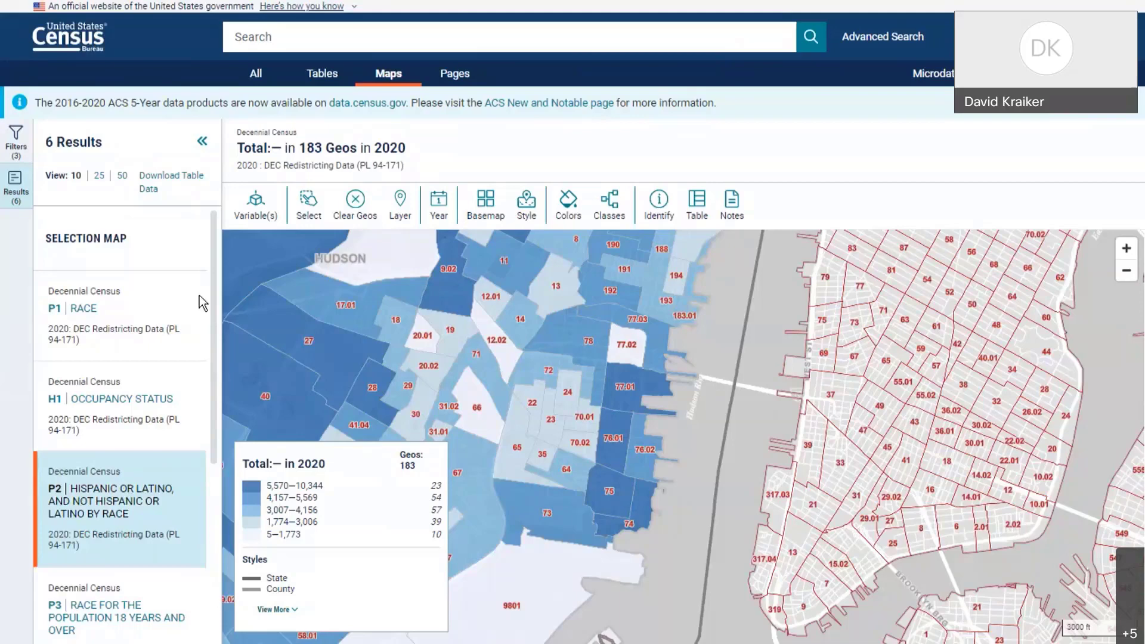
Step: Remove the DEC Redistricting Data survey filter and the Hudson County census tracts filter
click(16, 143)
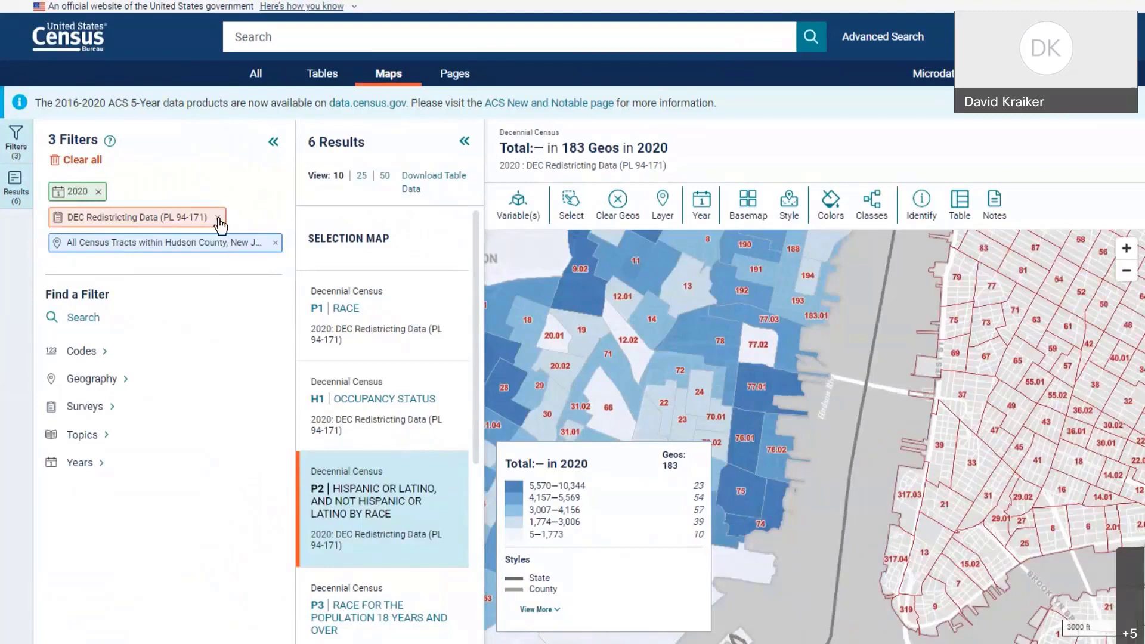
click(218, 219)
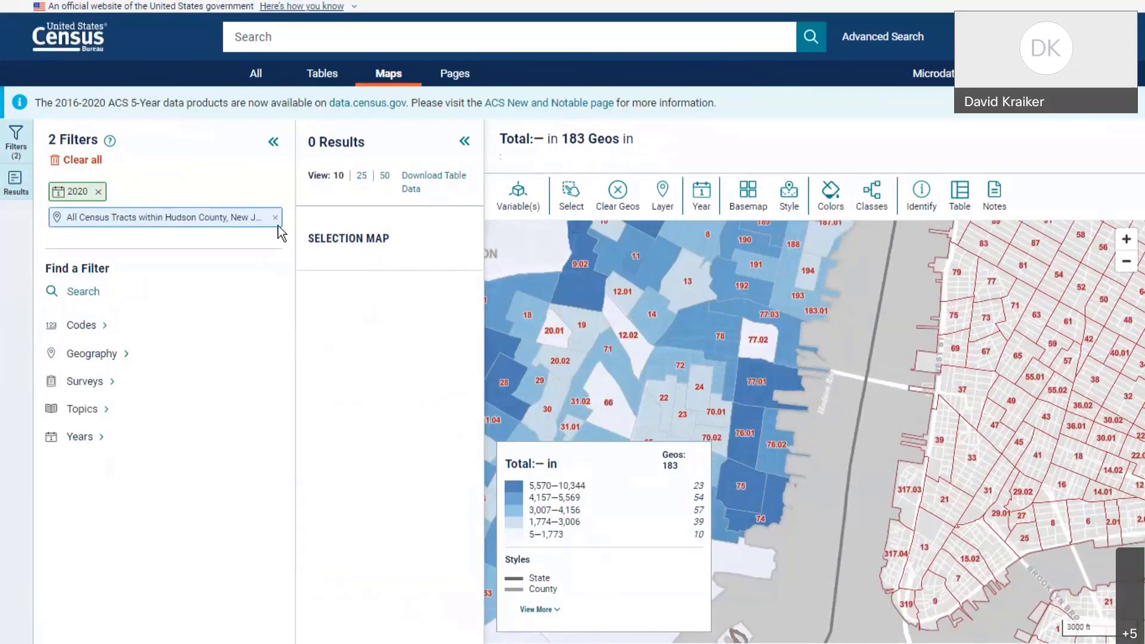
click(276, 220)
Step: Add American Community Survey 5-Year Estimates Data Profiles as the survey filter
click(90, 356)
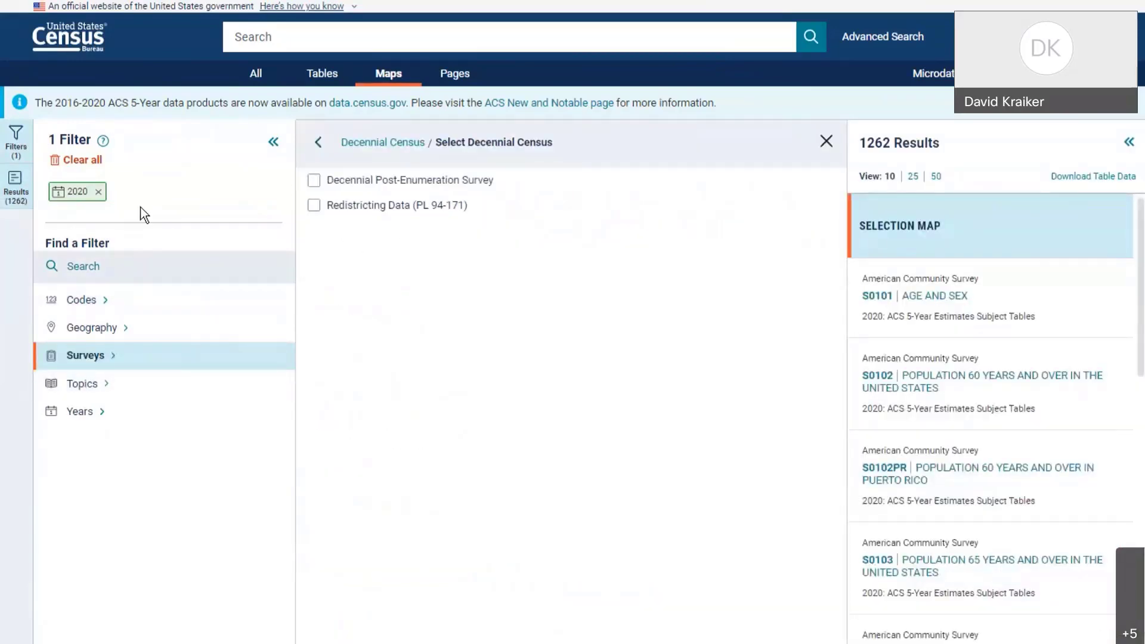
click(95, 362)
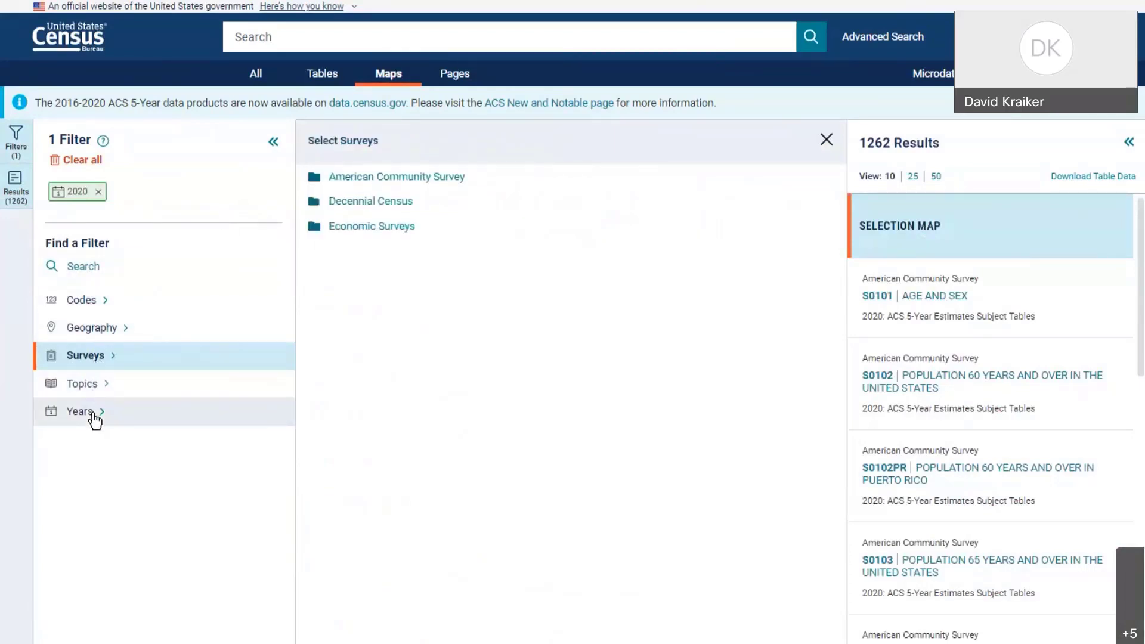
click(95, 417)
click(89, 360)
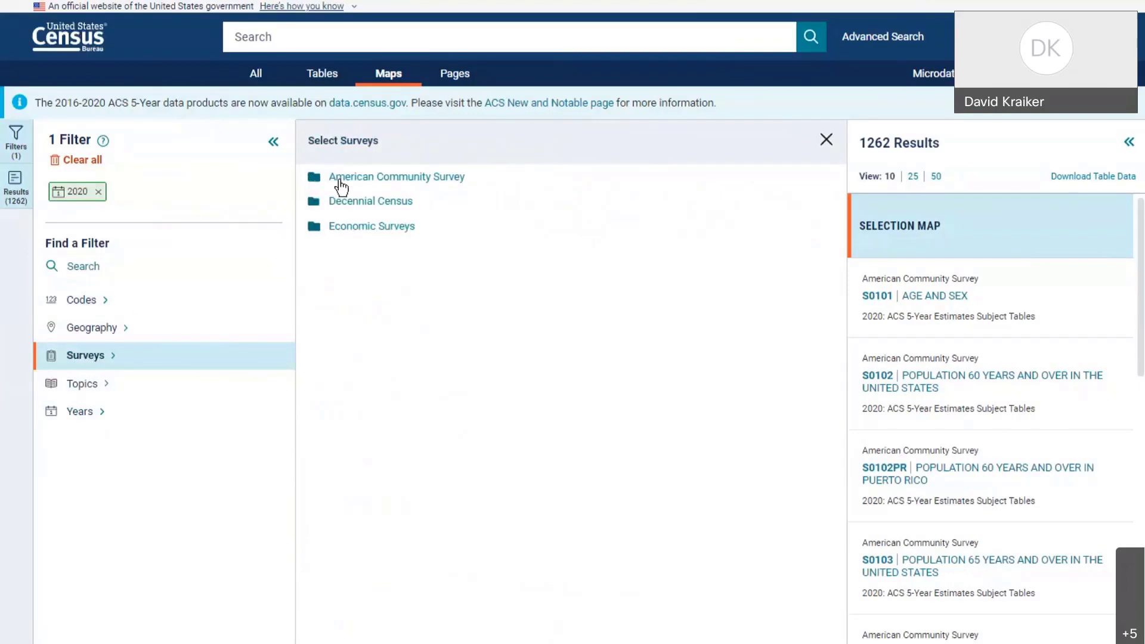
click(340, 179)
click(376, 181)
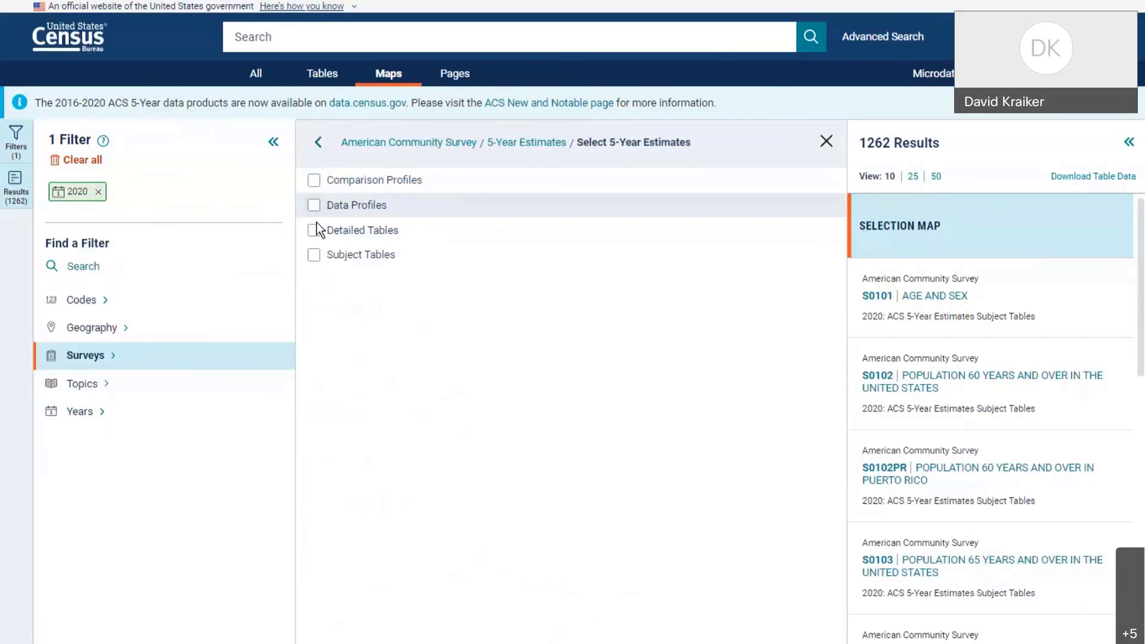
click(314, 204)
Step: Open the geography filter and go back from the Hudson County tracts to the list of geography types
click(92, 355)
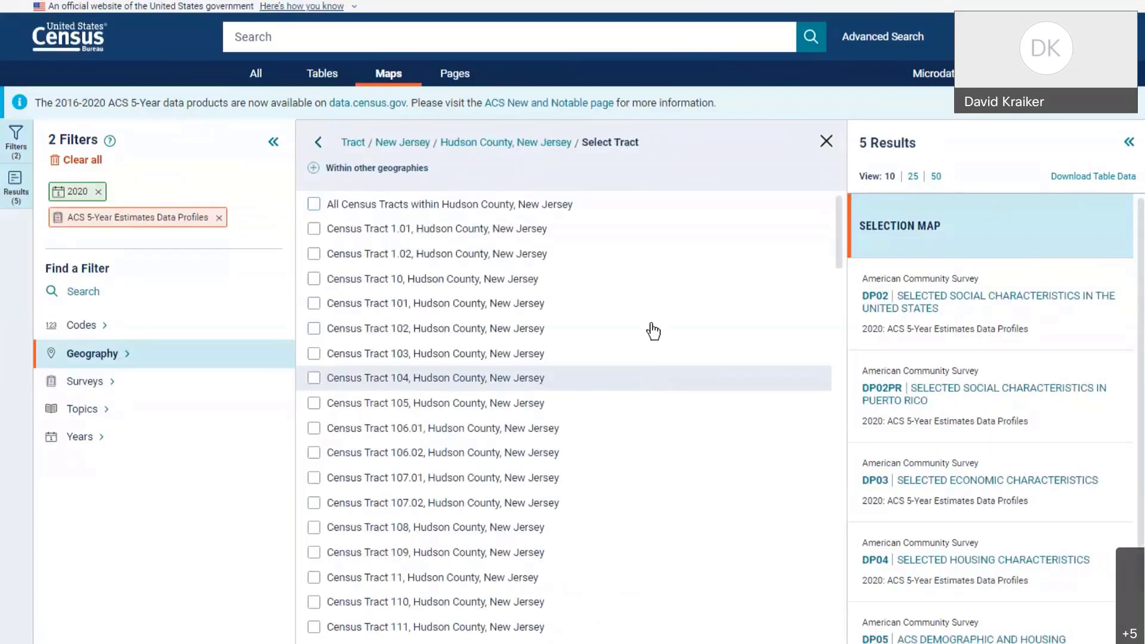
click(319, 144)
click(319, 144)
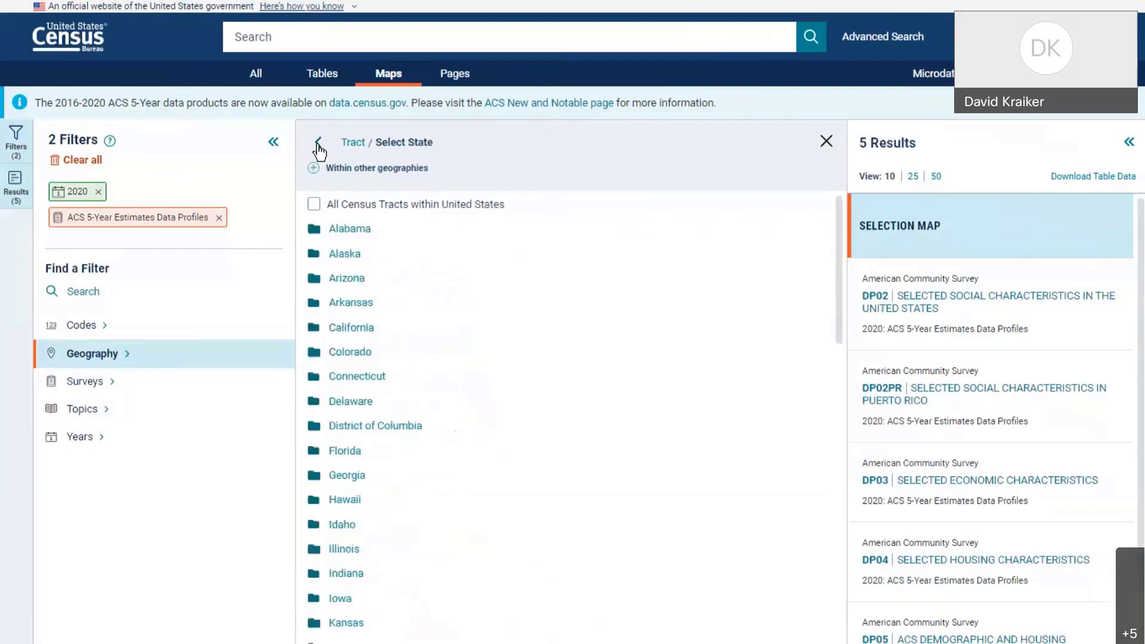
click(319, 146)
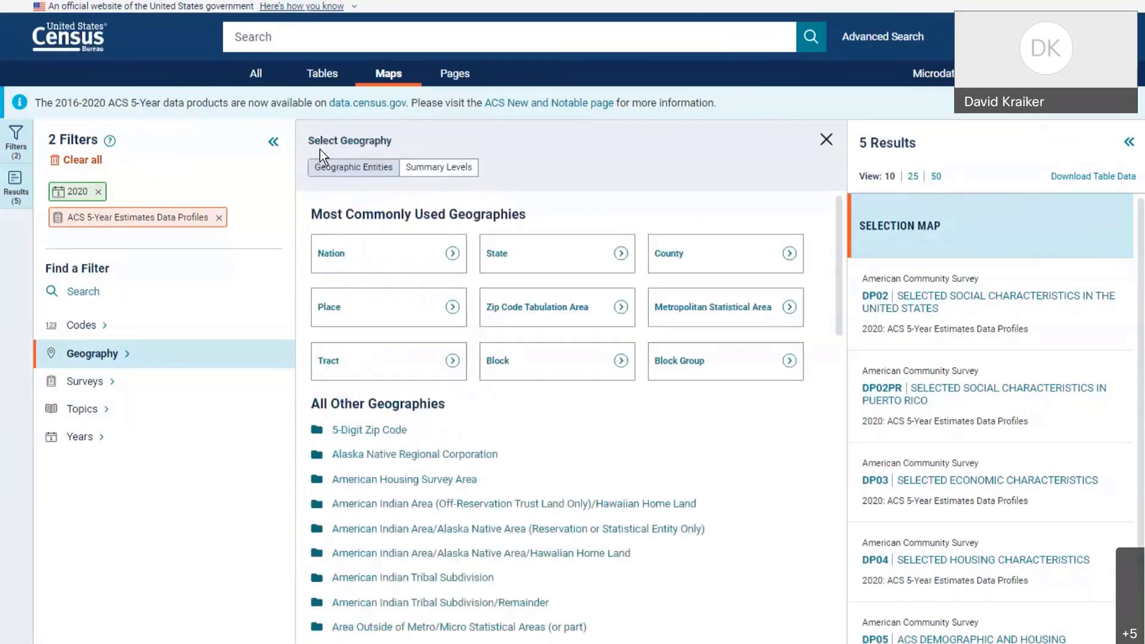
Step: Look through the five-digit ZIP Code Tabulation Areas offered for New Jersey and return to the geography types
click(567, 318)
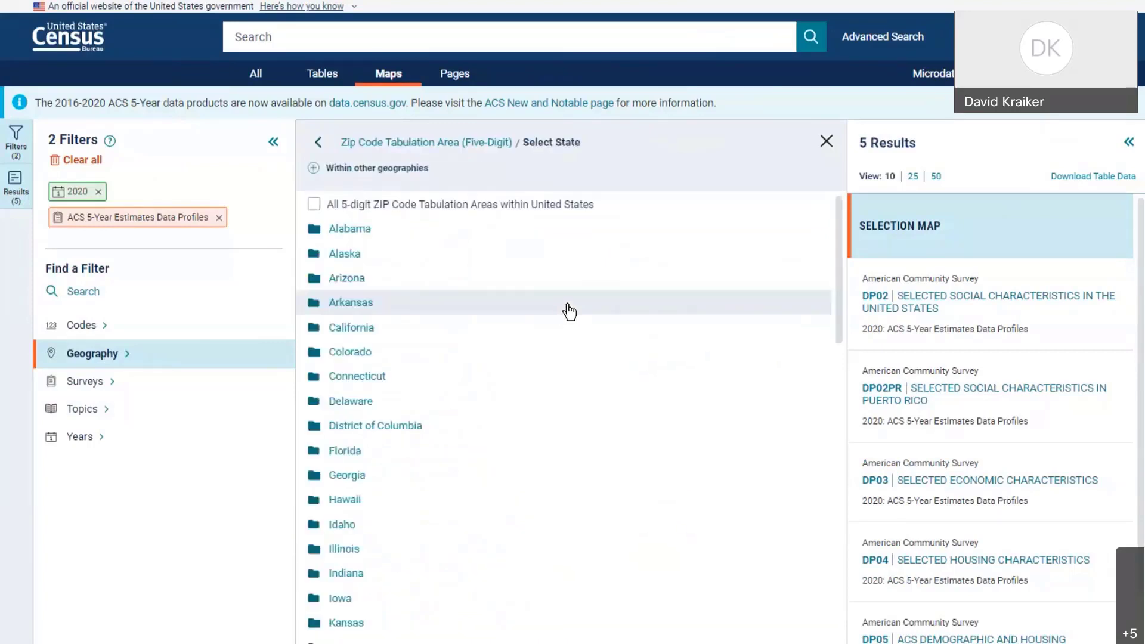
scroll(551, 375, down, 3)
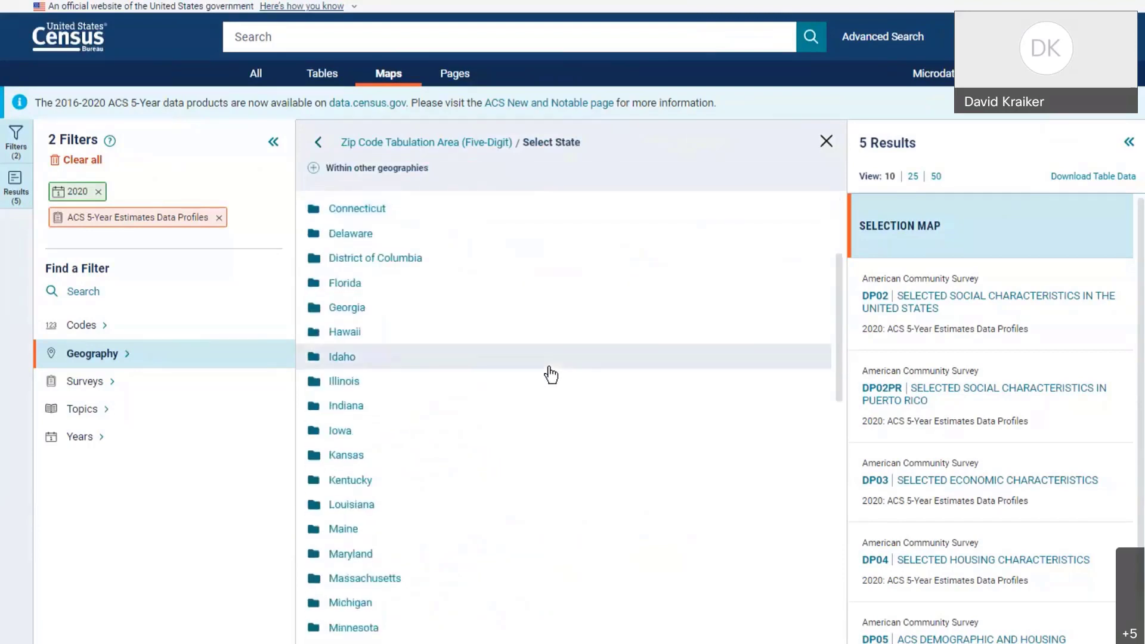
scroll(552, 374, down, 4)
scroll(551, 374, down, 3)
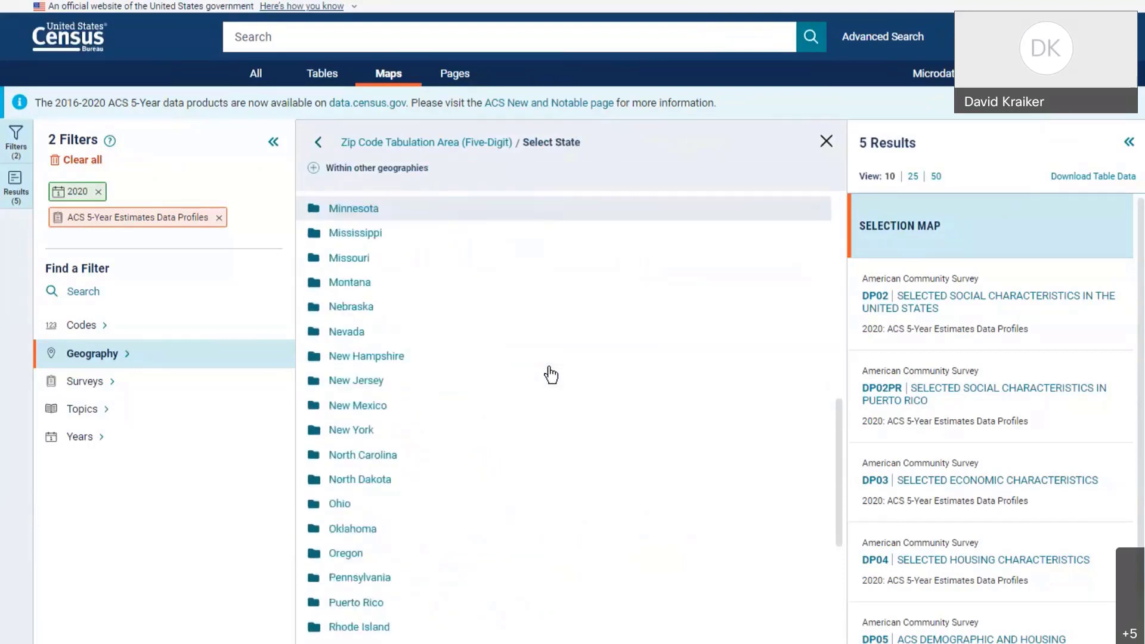
click(425, 379)
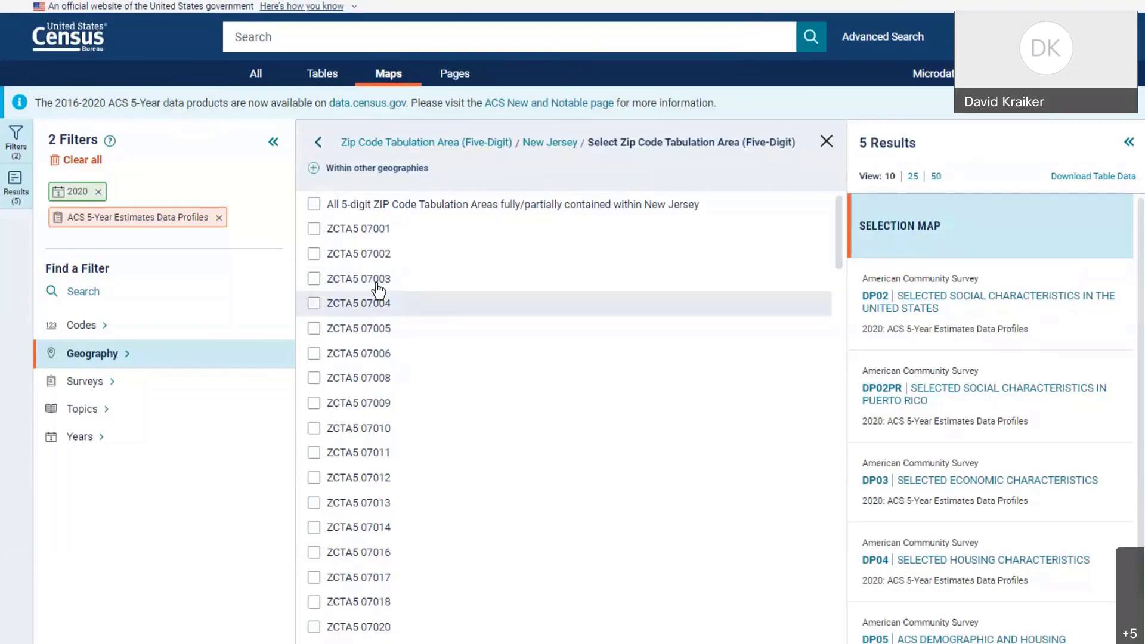
click(318, 142)
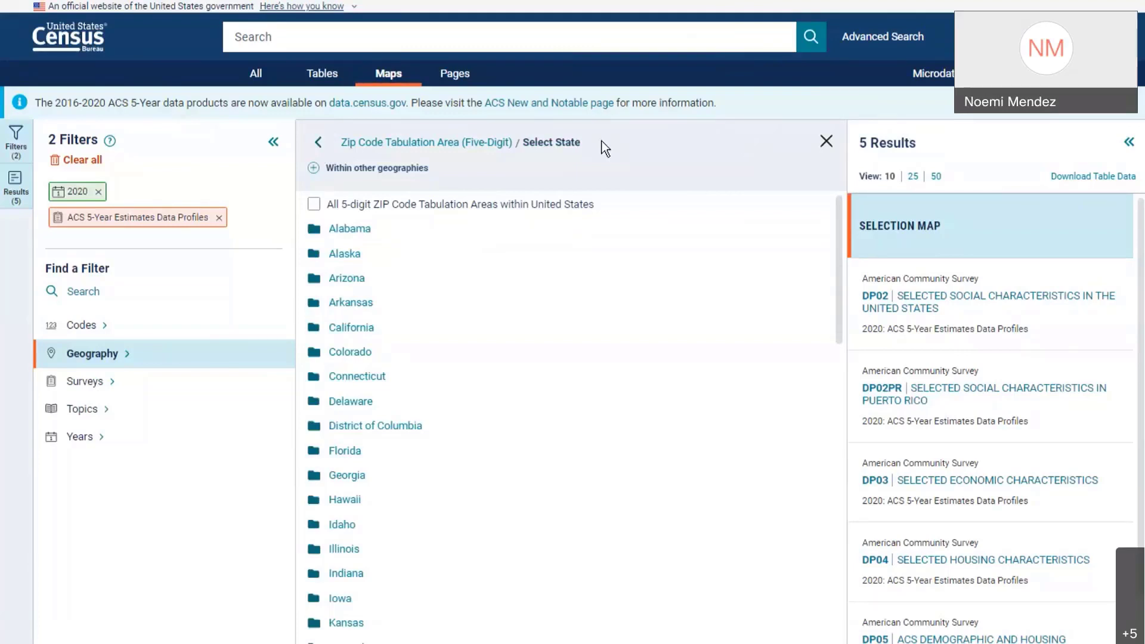
click(318, 142)
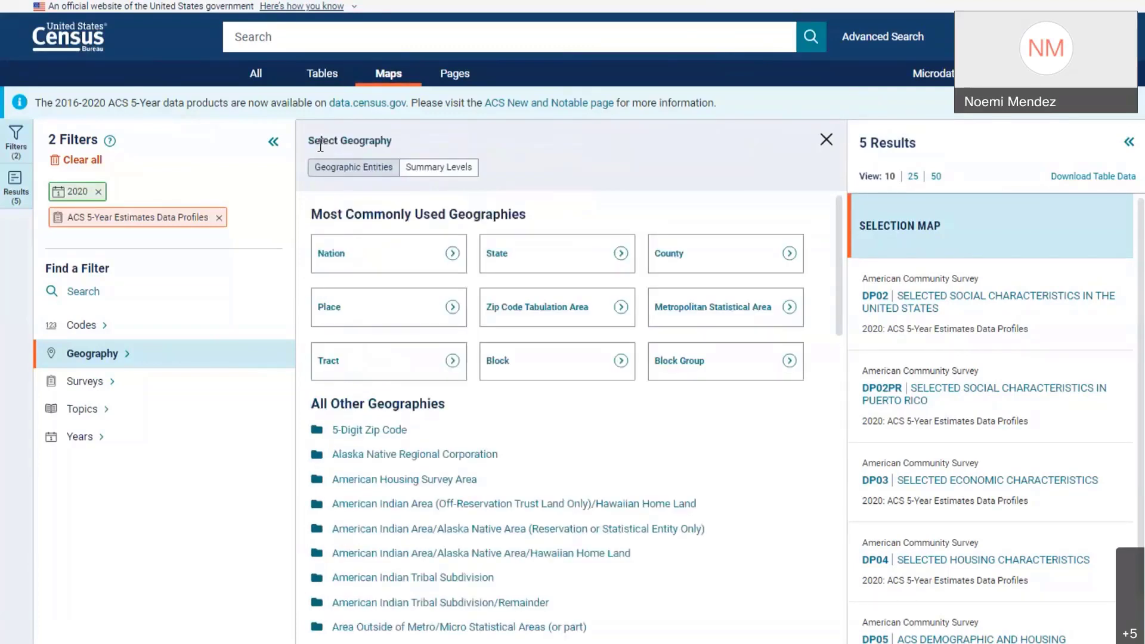